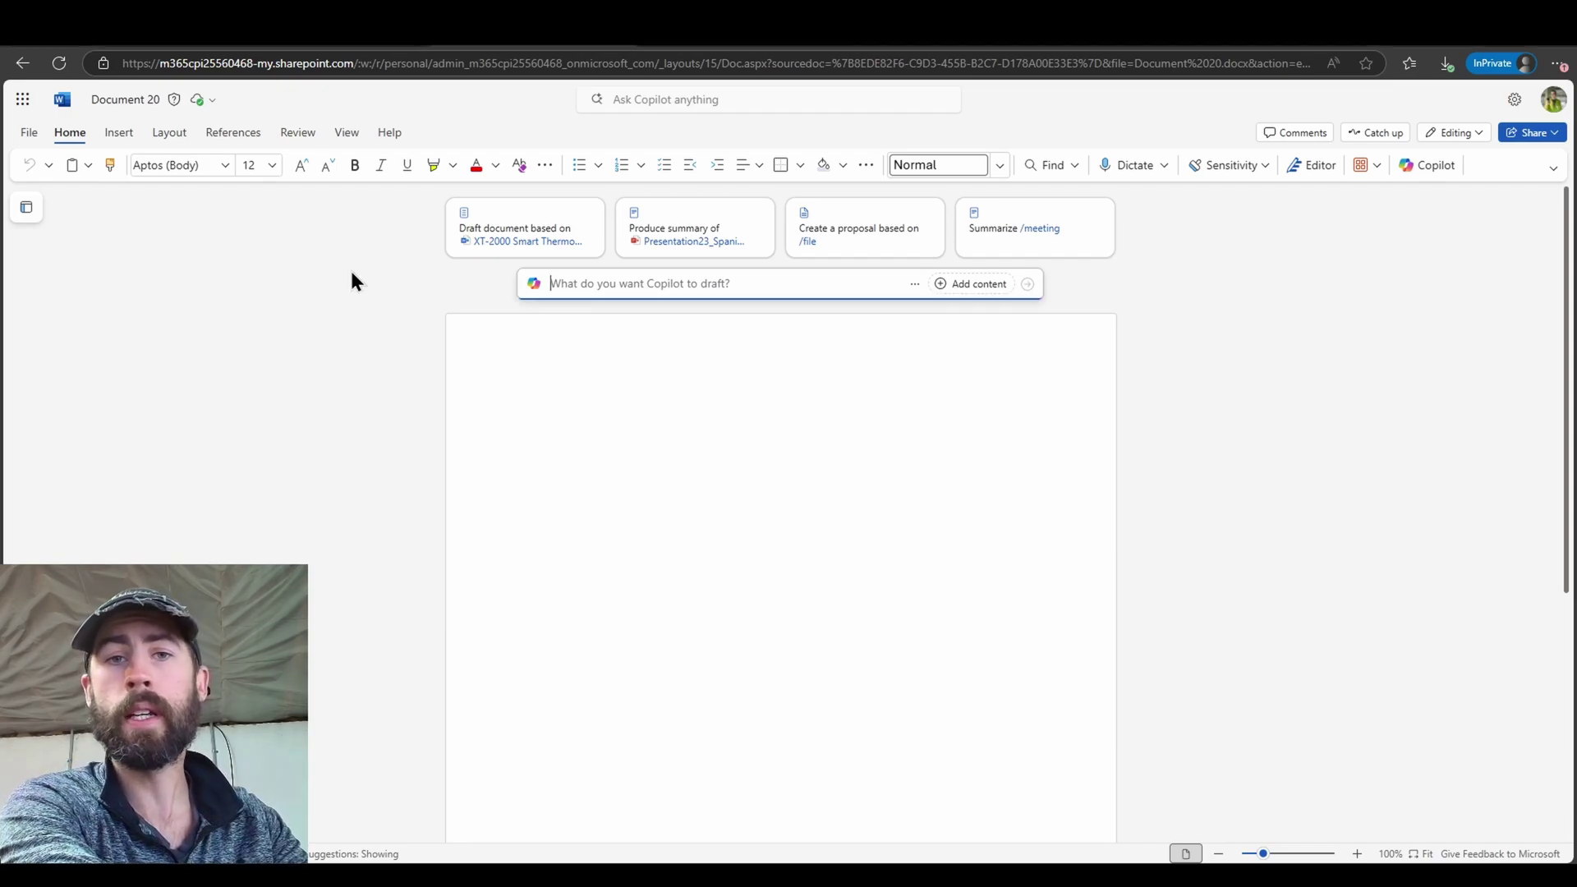
Write a Copilot prompt for a one-page XT-2000 smart thermostat project proposal and list attachable files
type("Draf")
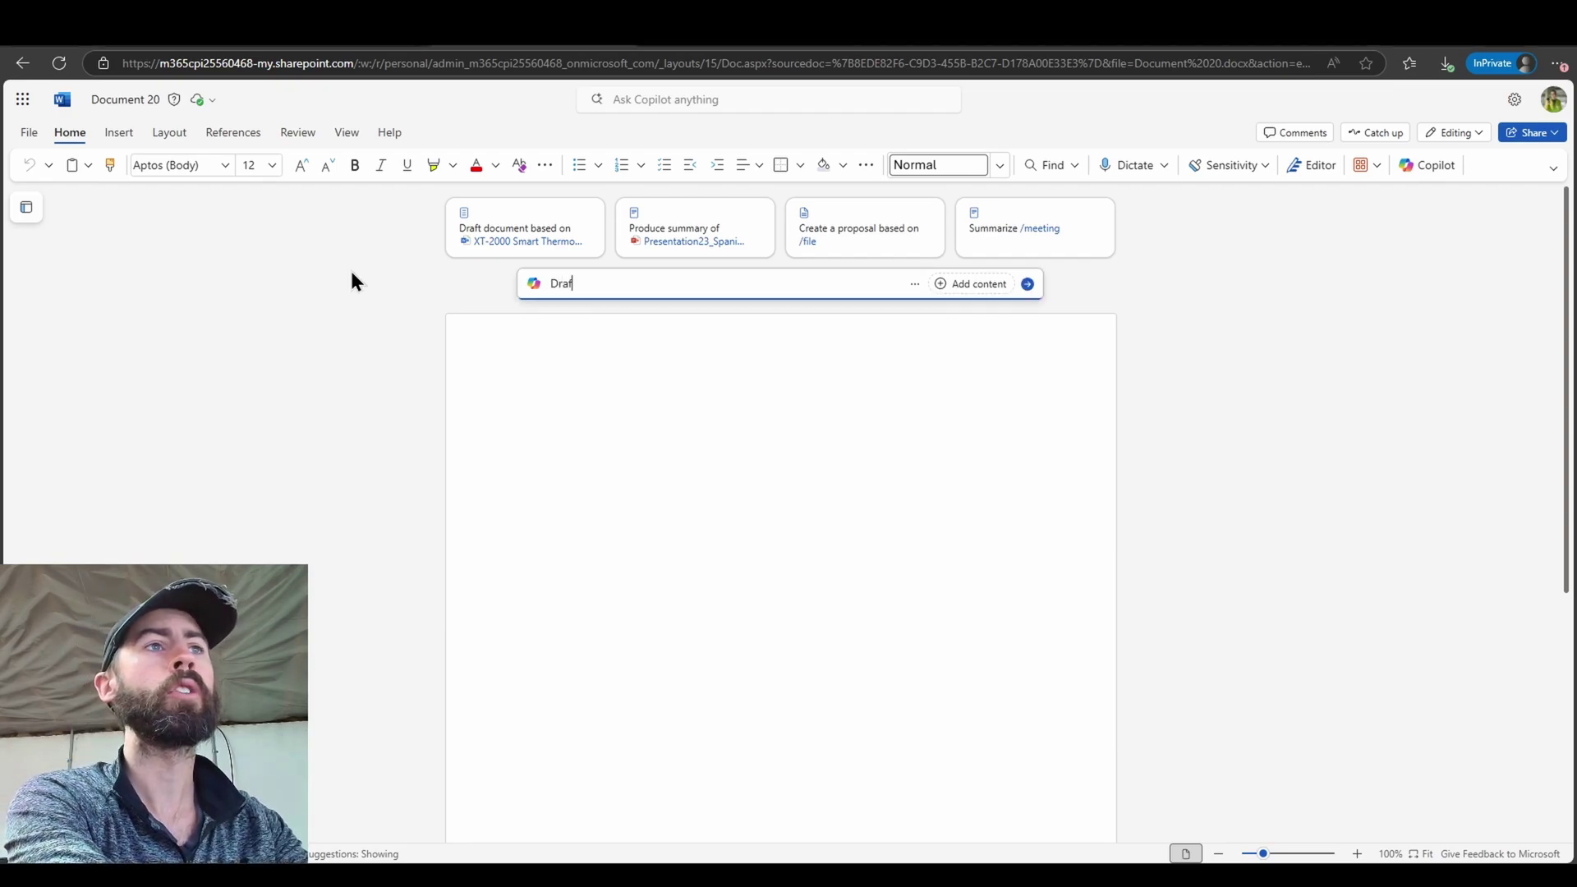
type("t a one-page proje")
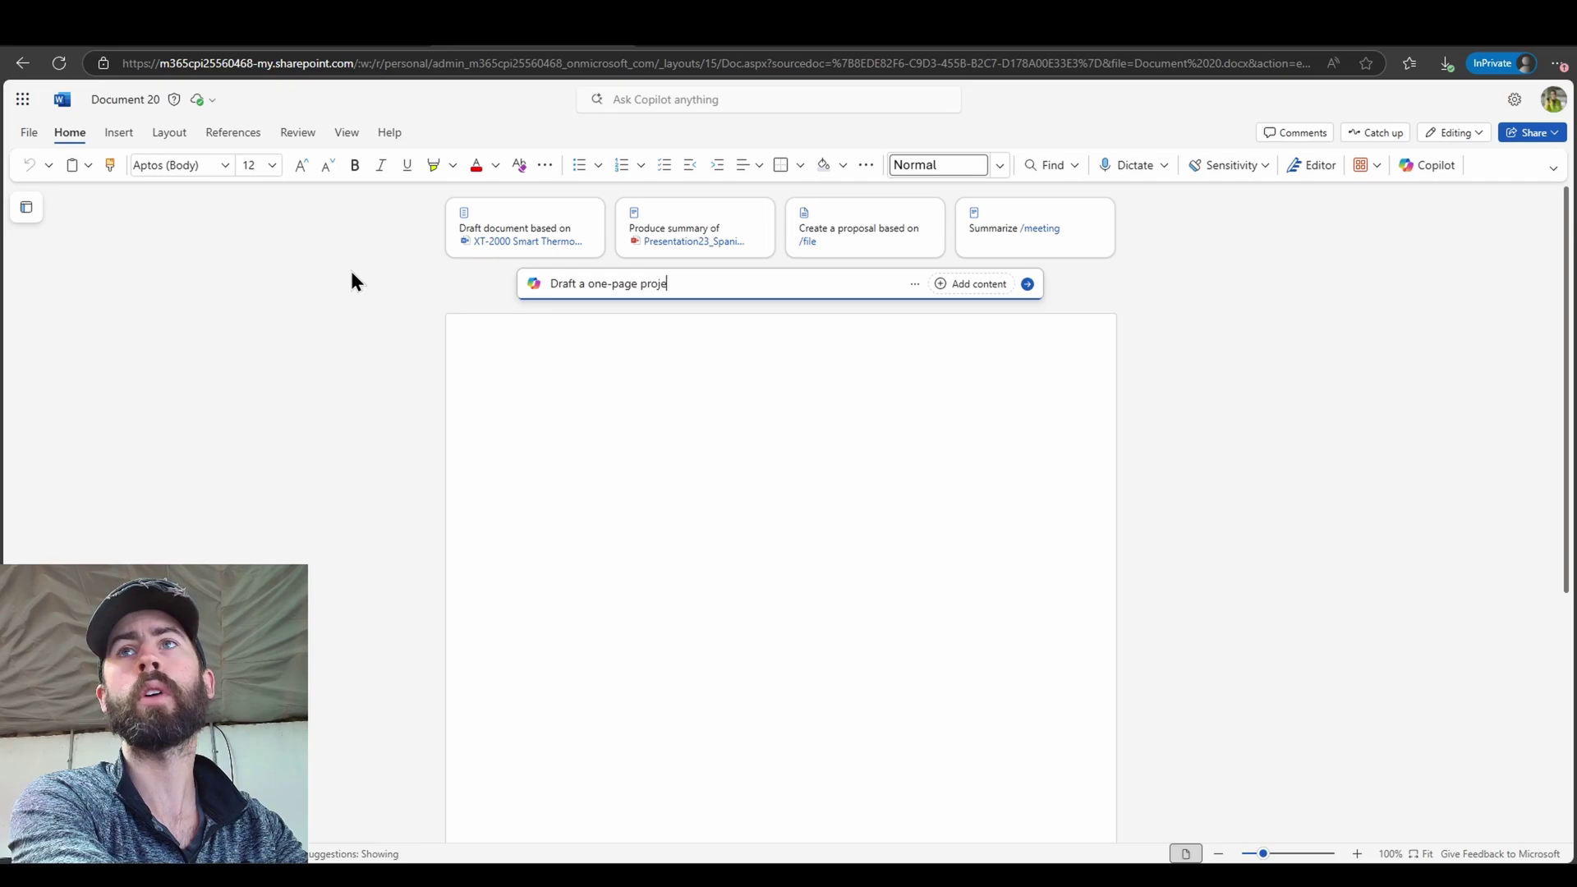
type("ct proposal")
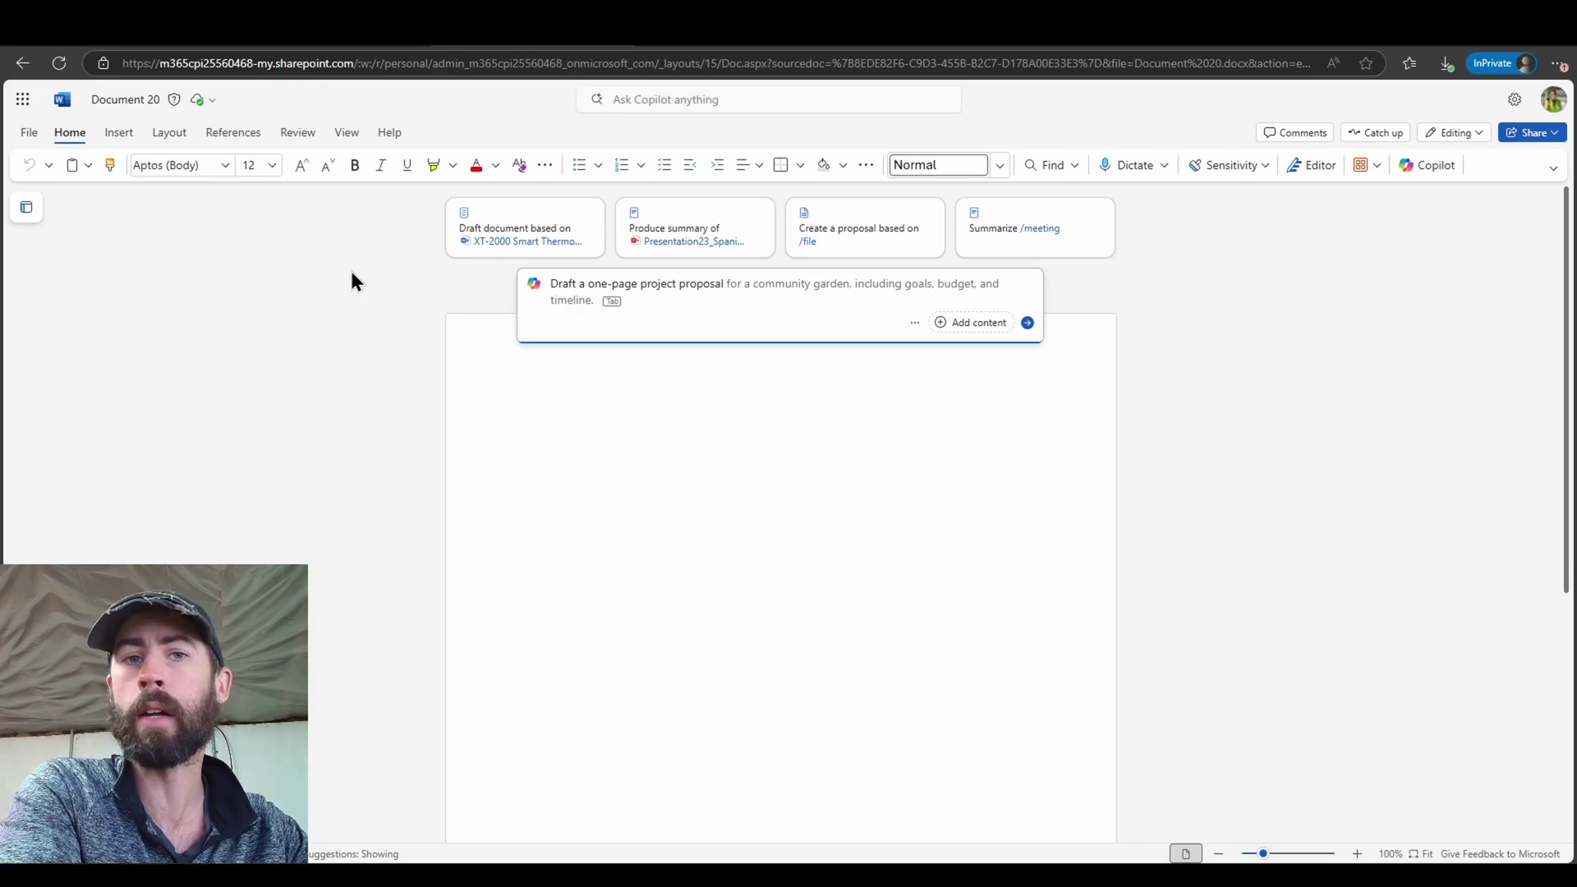
type("about a new product we are announcing called the \"XT-2000\", a new smart thermostat")
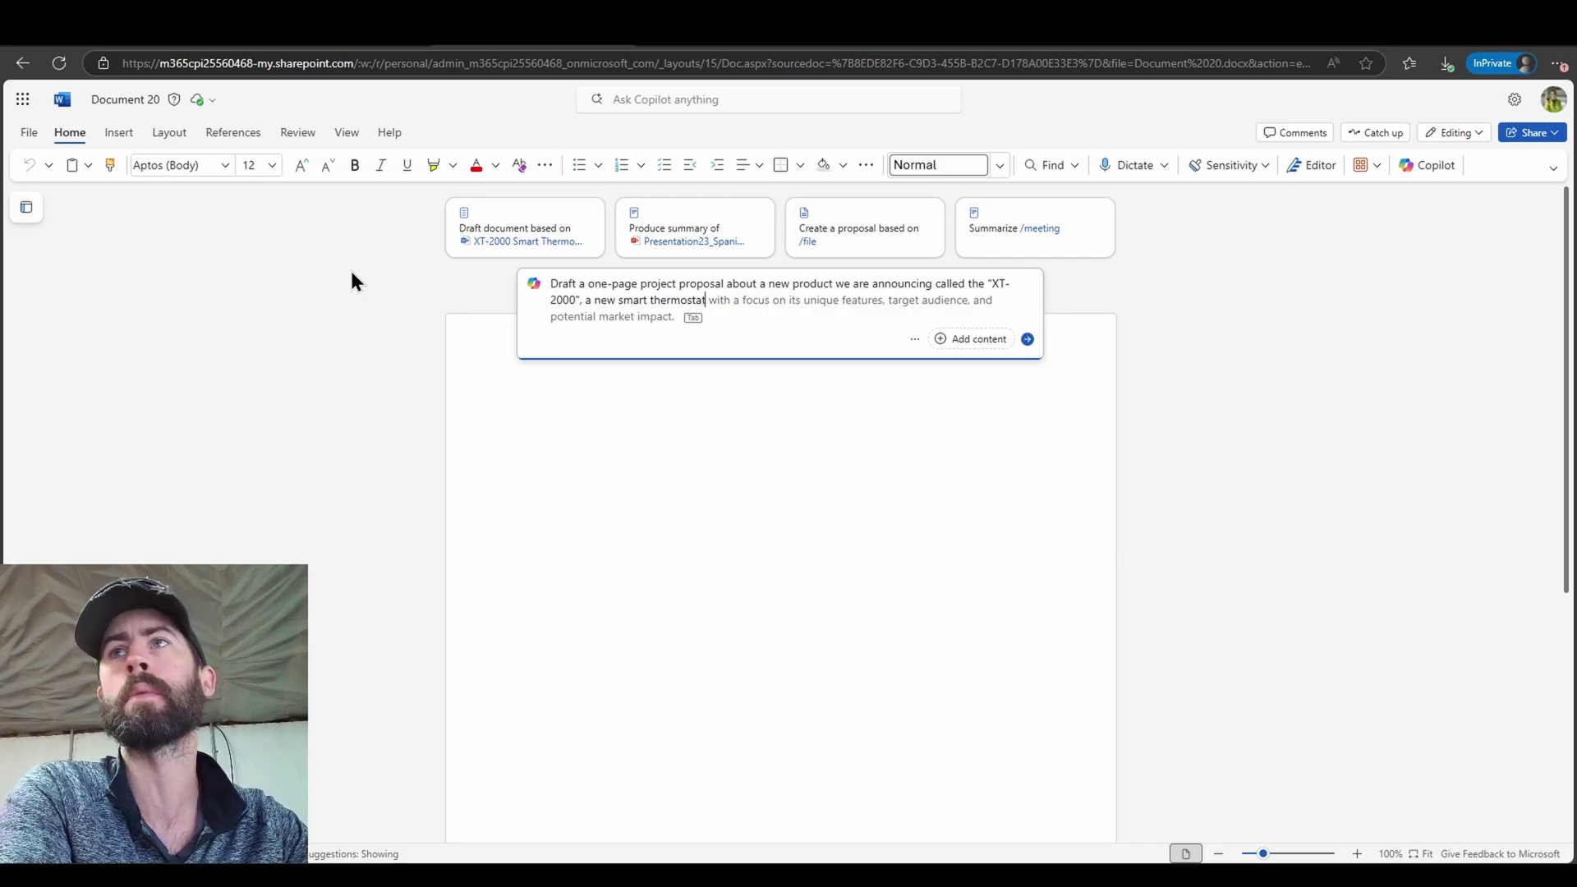
key("Tab")
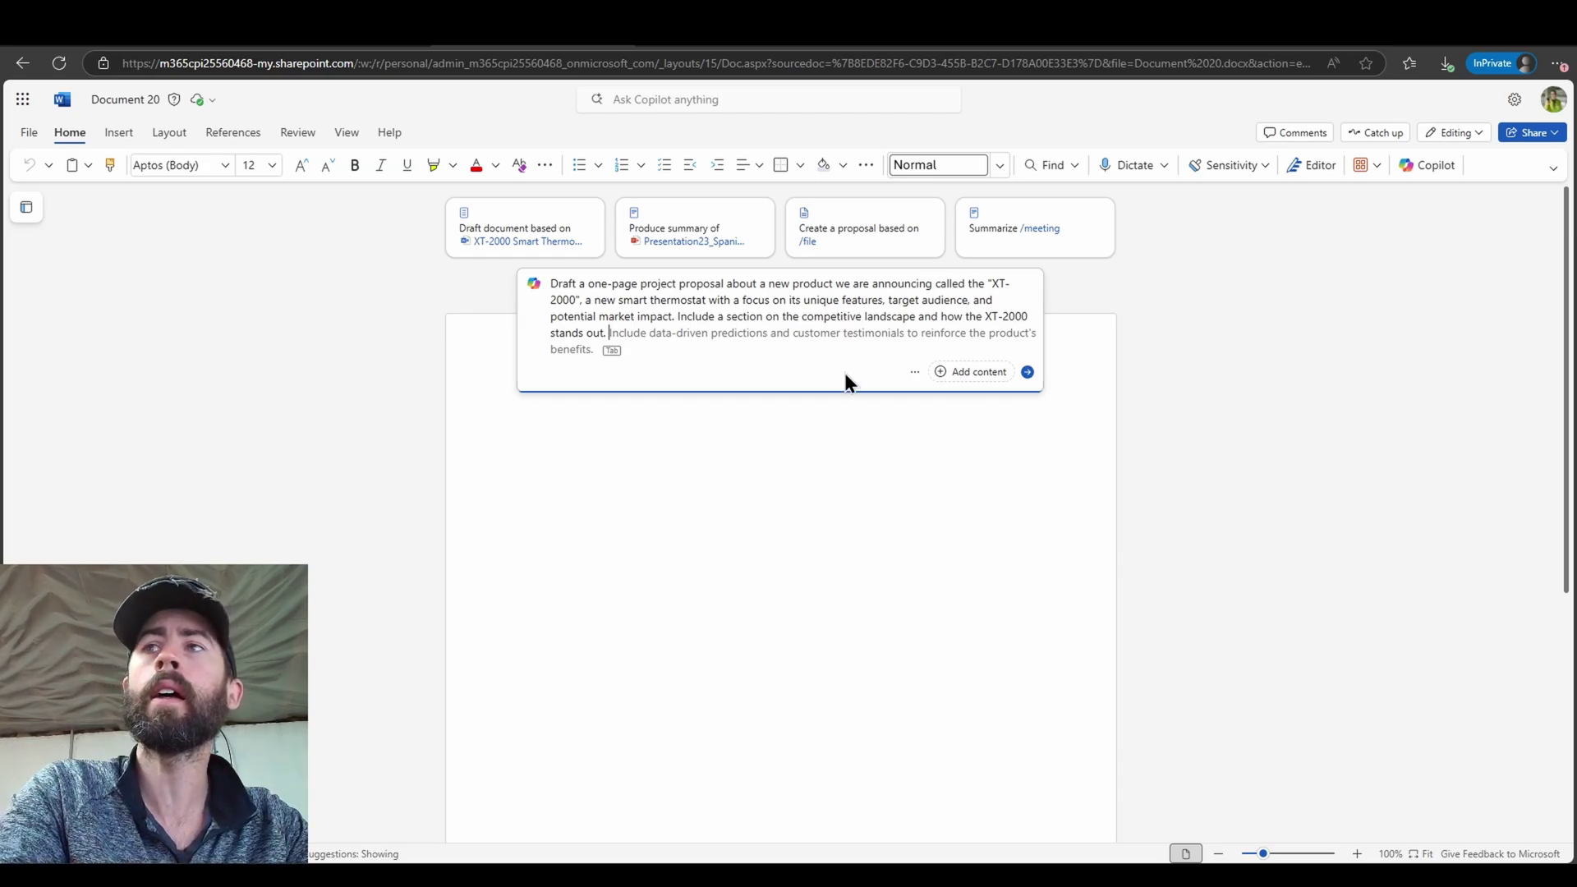
left_click(959, 374)
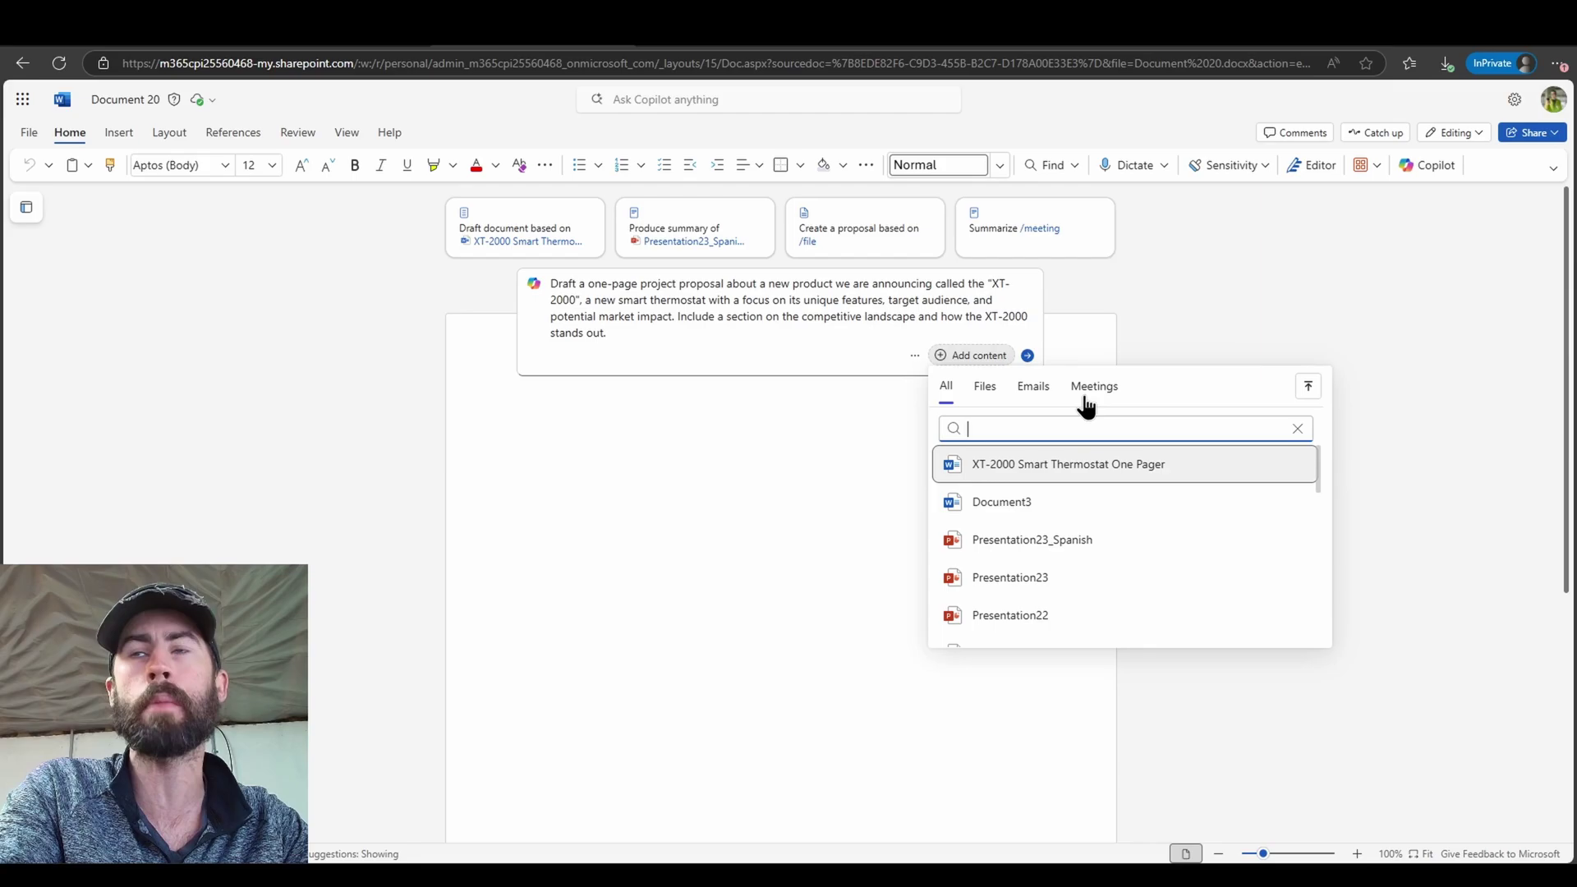
Dismiss the content picker without attaching a file so Copilot drafts the XT-2000 proposal
left_click(817, 336)
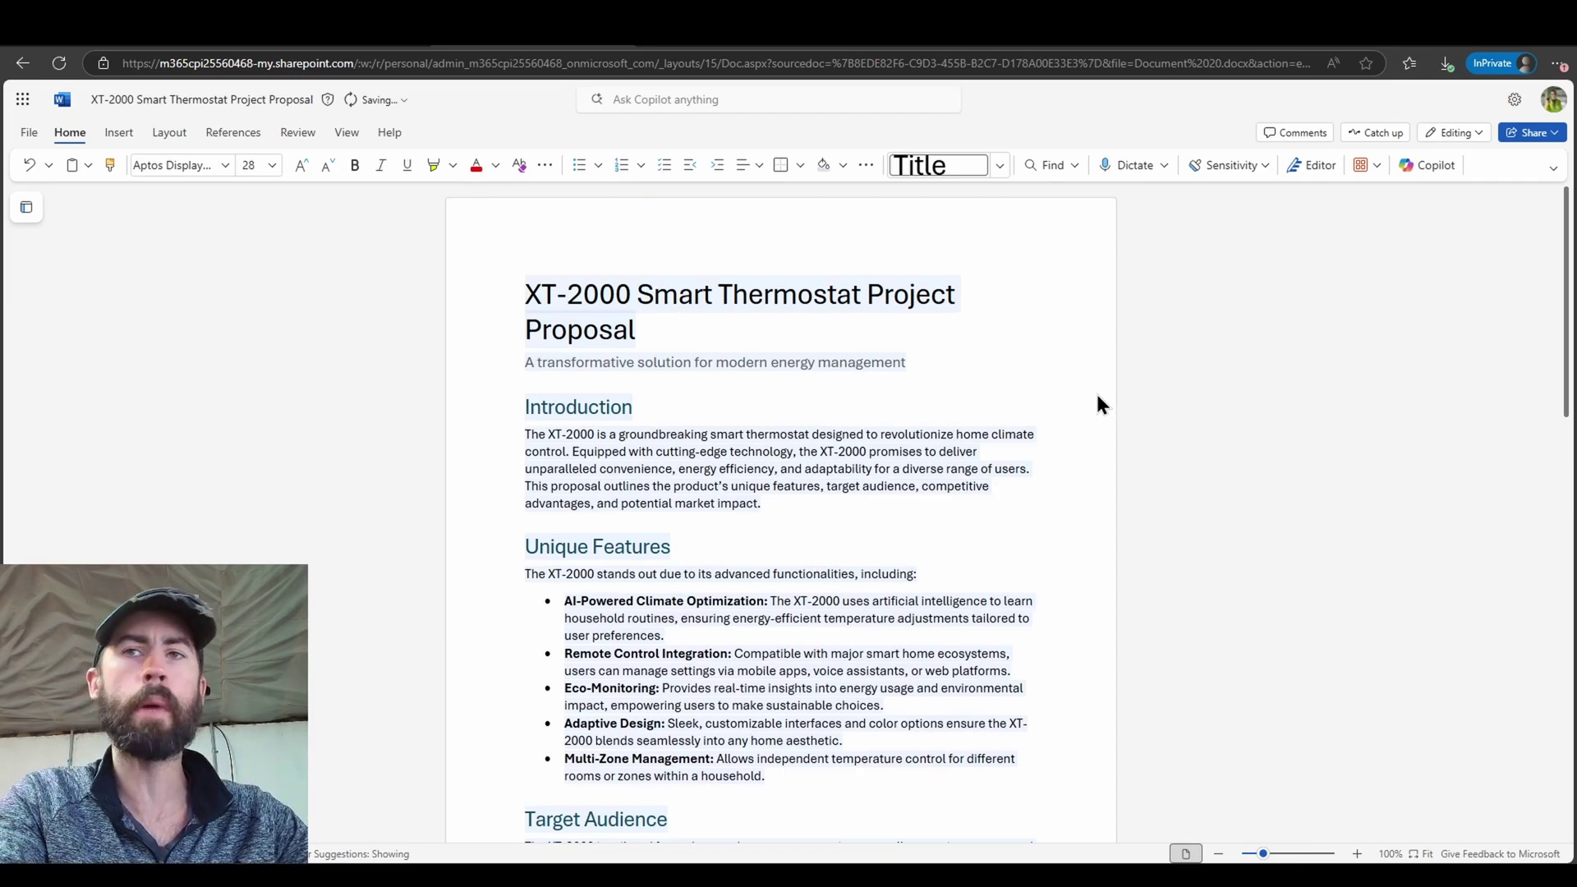
Review the drafted proposal through its Conclusion and keep the Copilot-generated XT-2000 content
scroll(1096, 394, "down", 2)
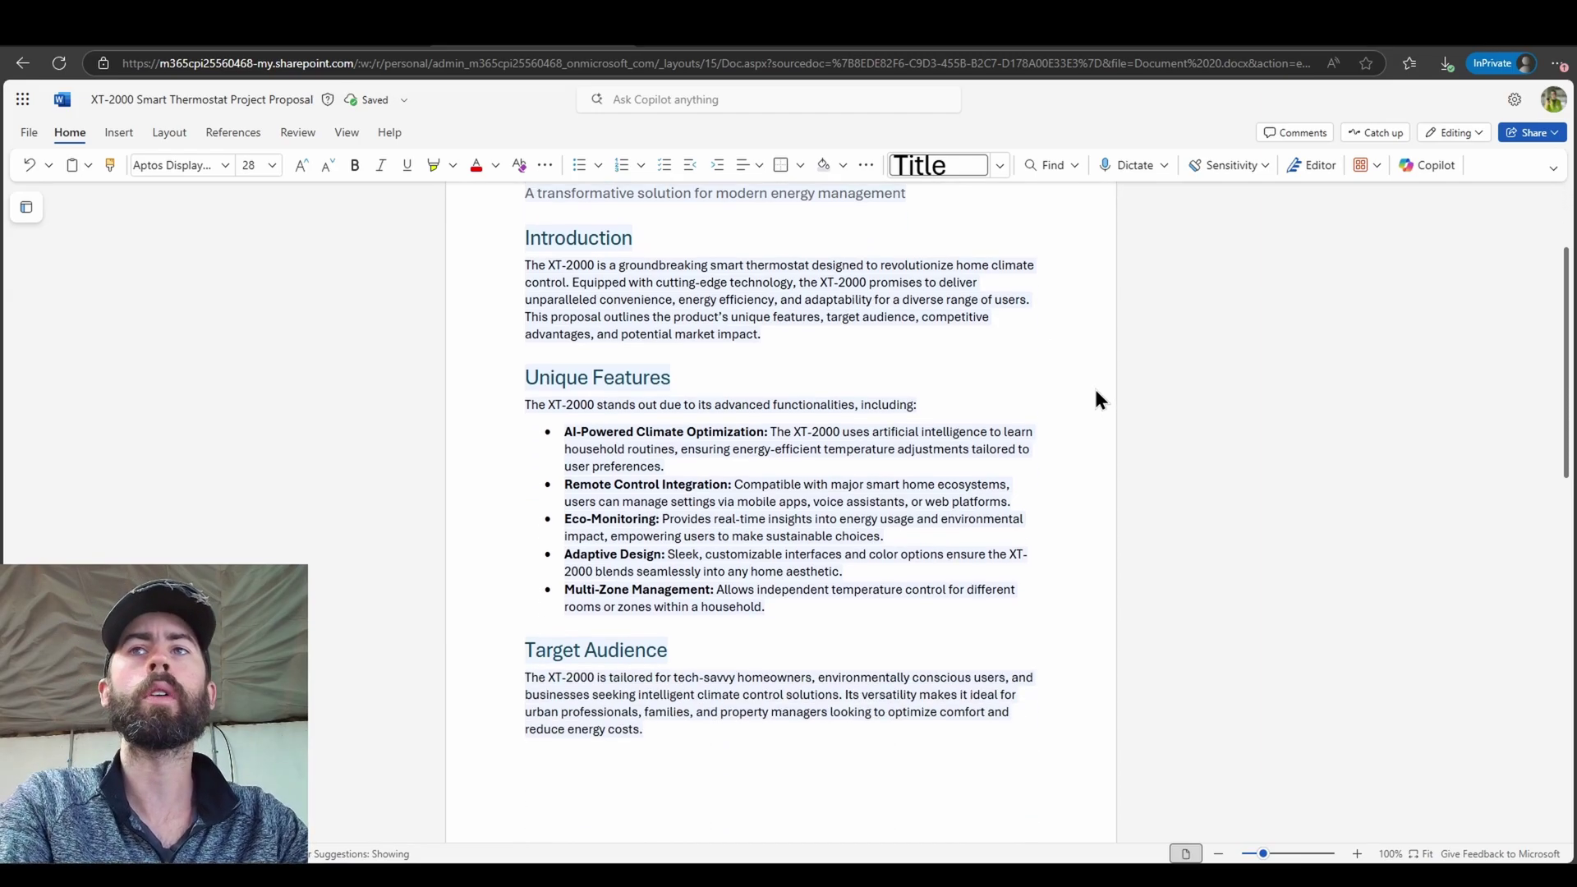
scroll(1099, 400, "down", 5)
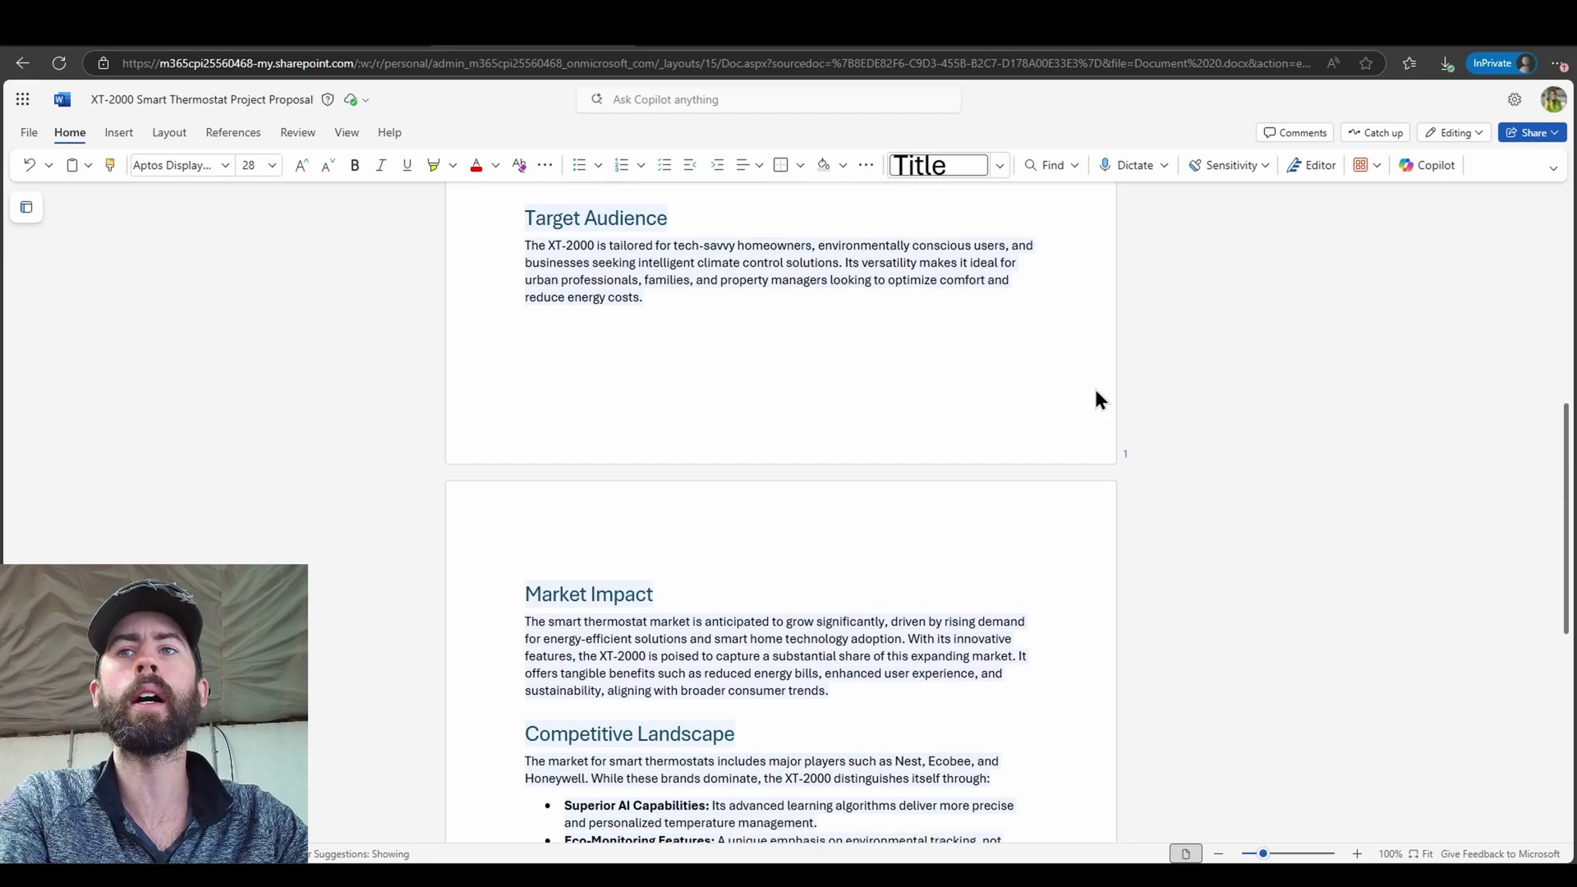
scroll(1098, 400, "down", 7)
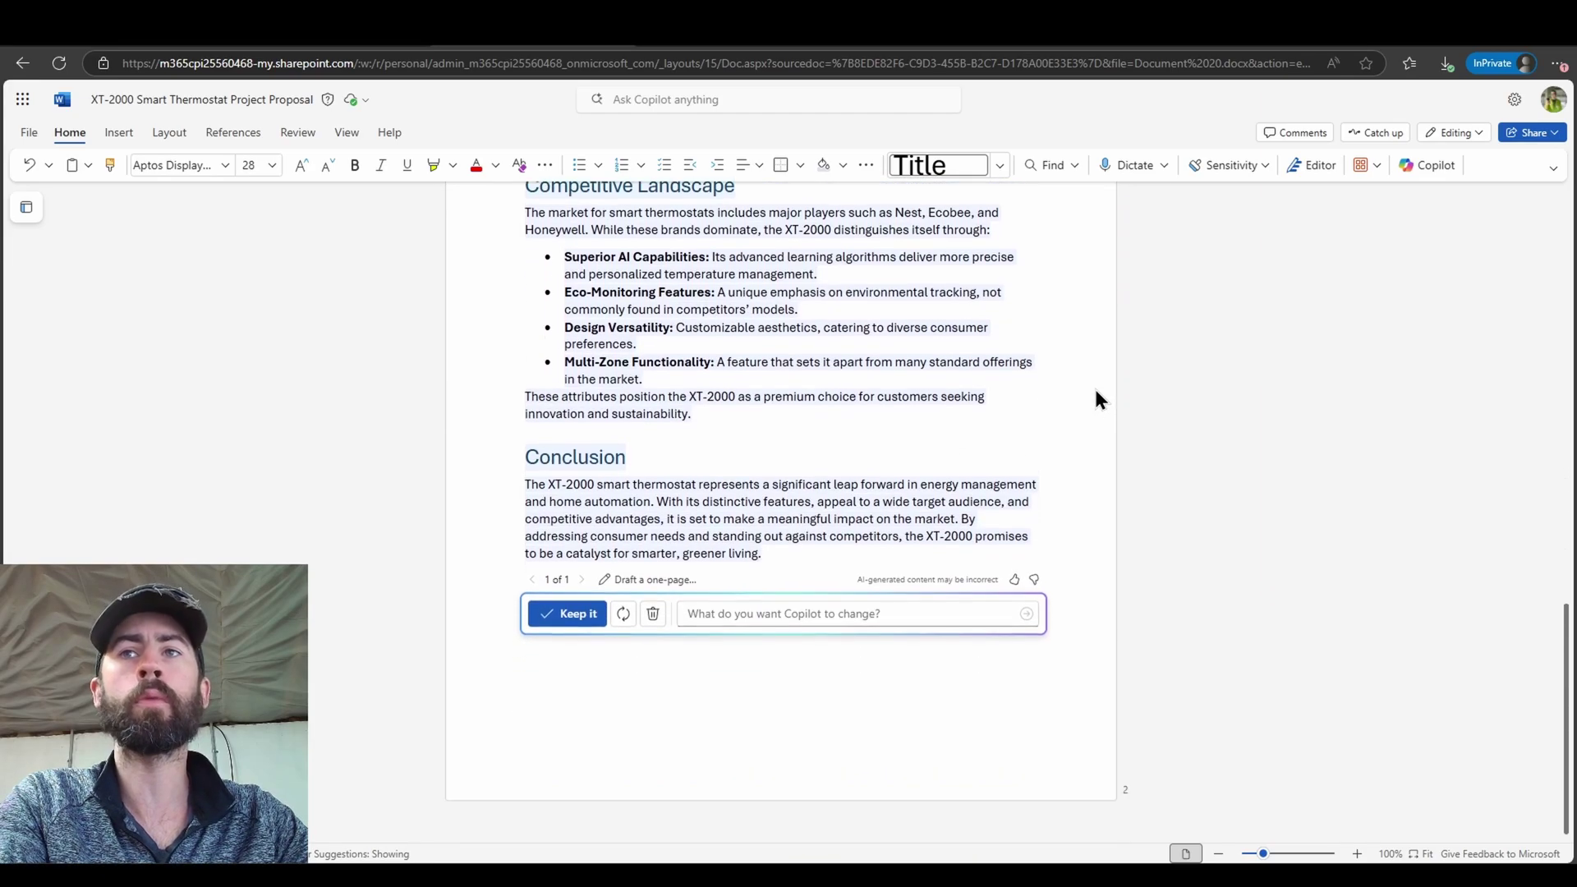
left_click(919, 615)
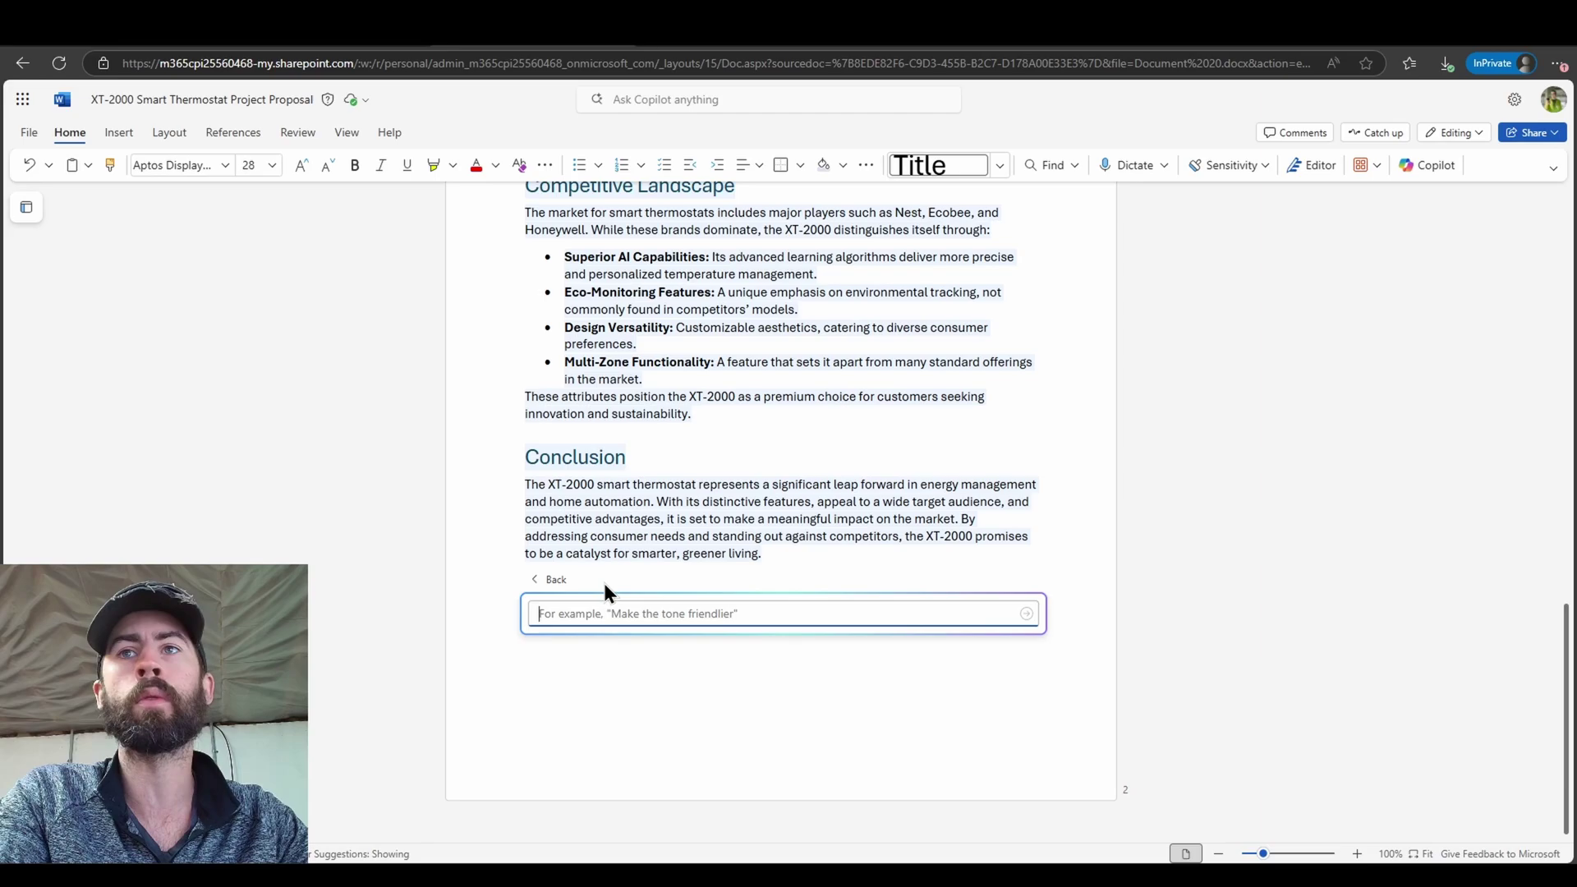
left_click(551, 580)
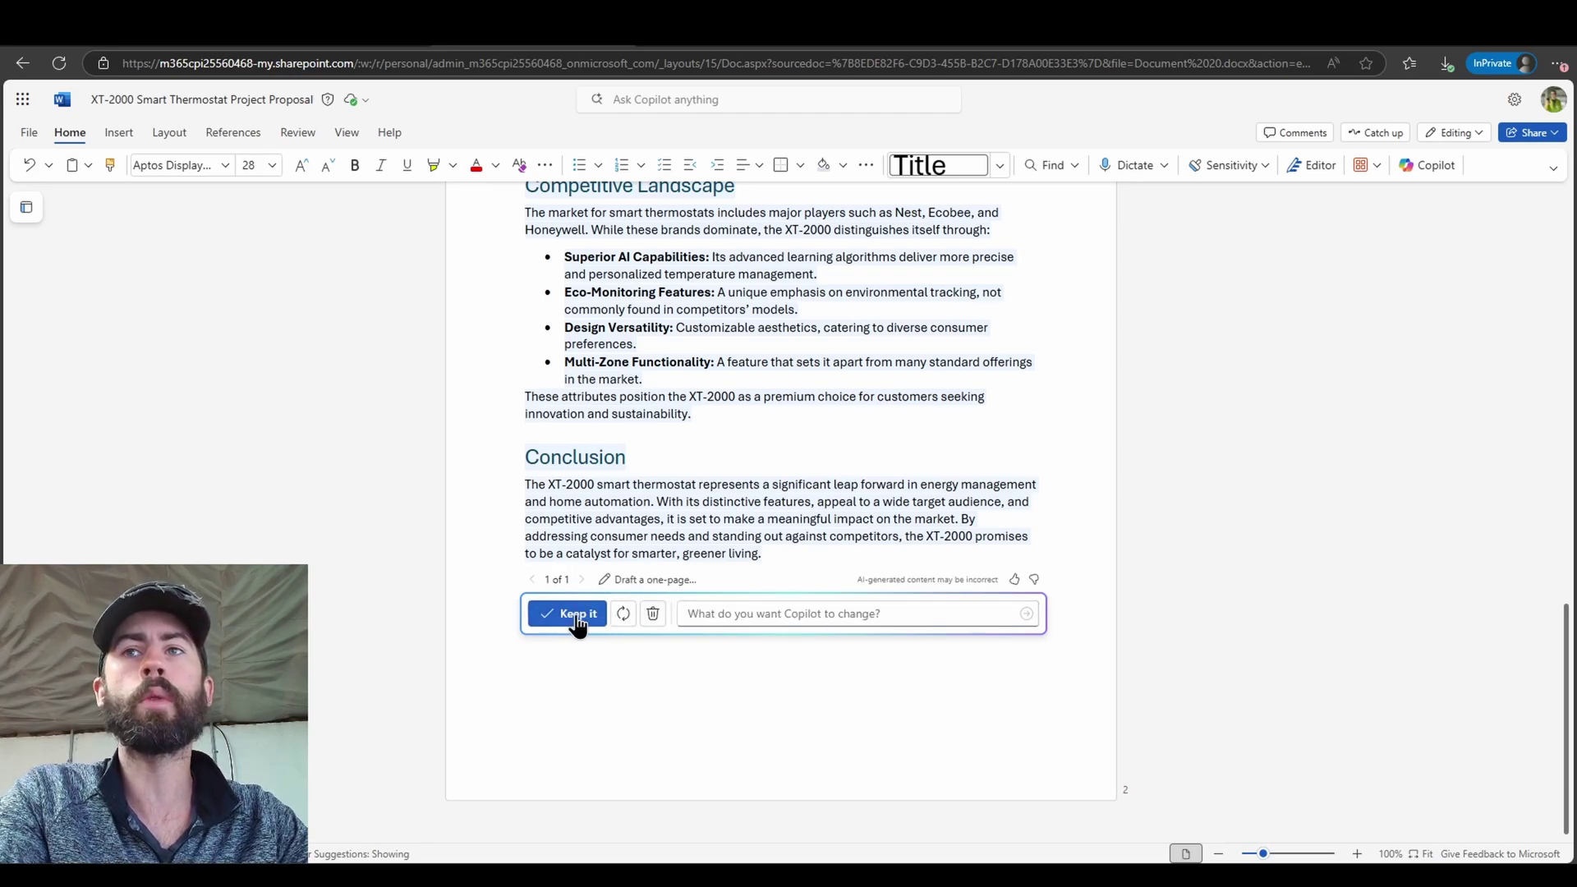
left_click(576, 621)
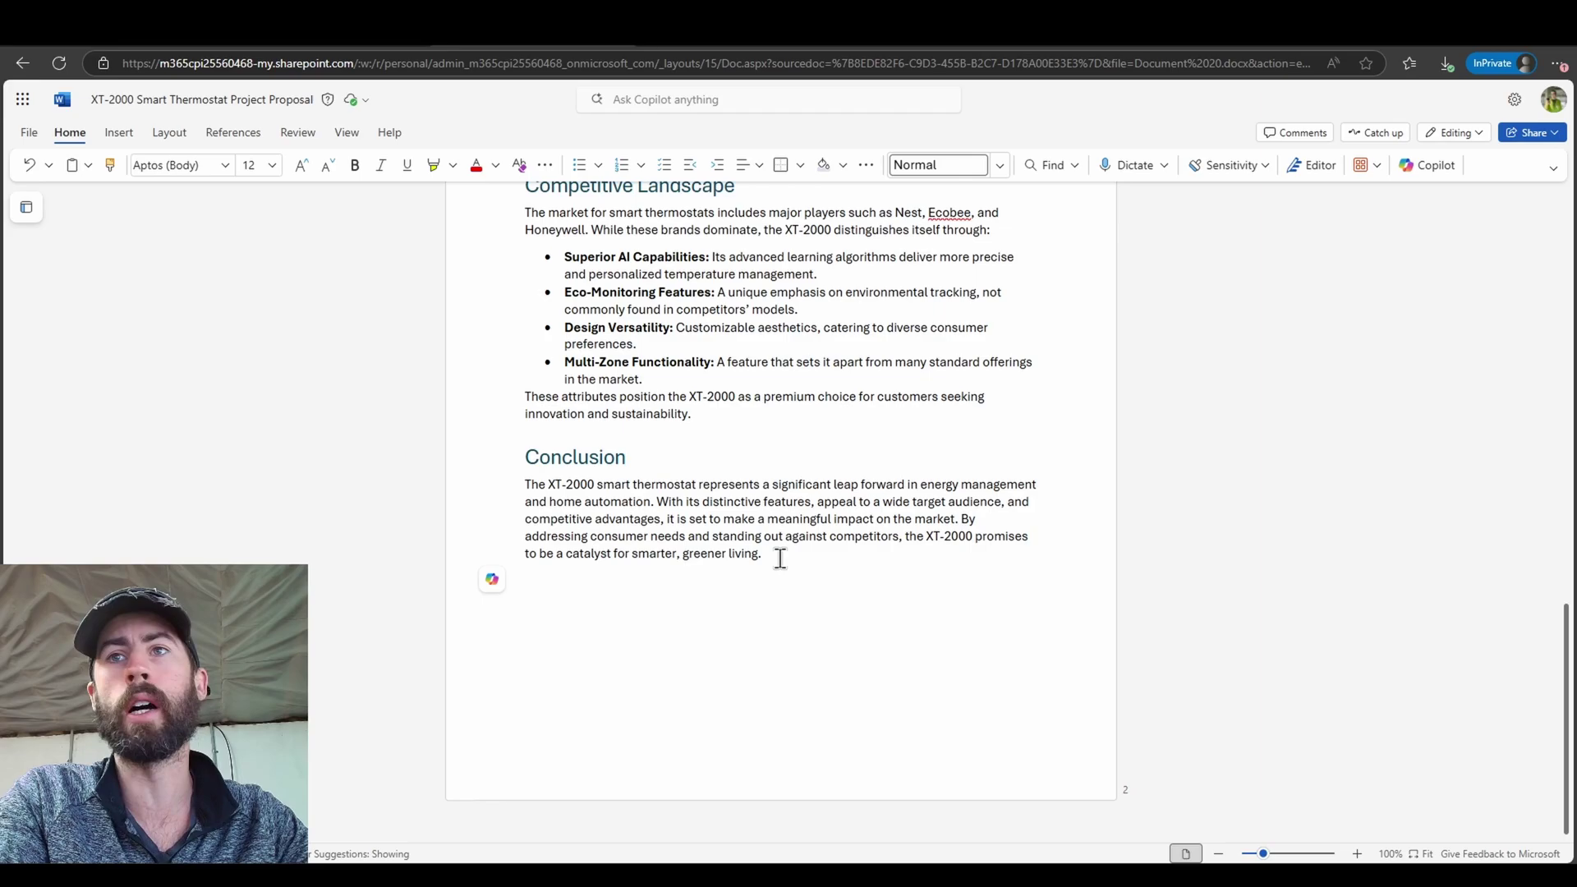
scroll(779, 558, "up", 6)
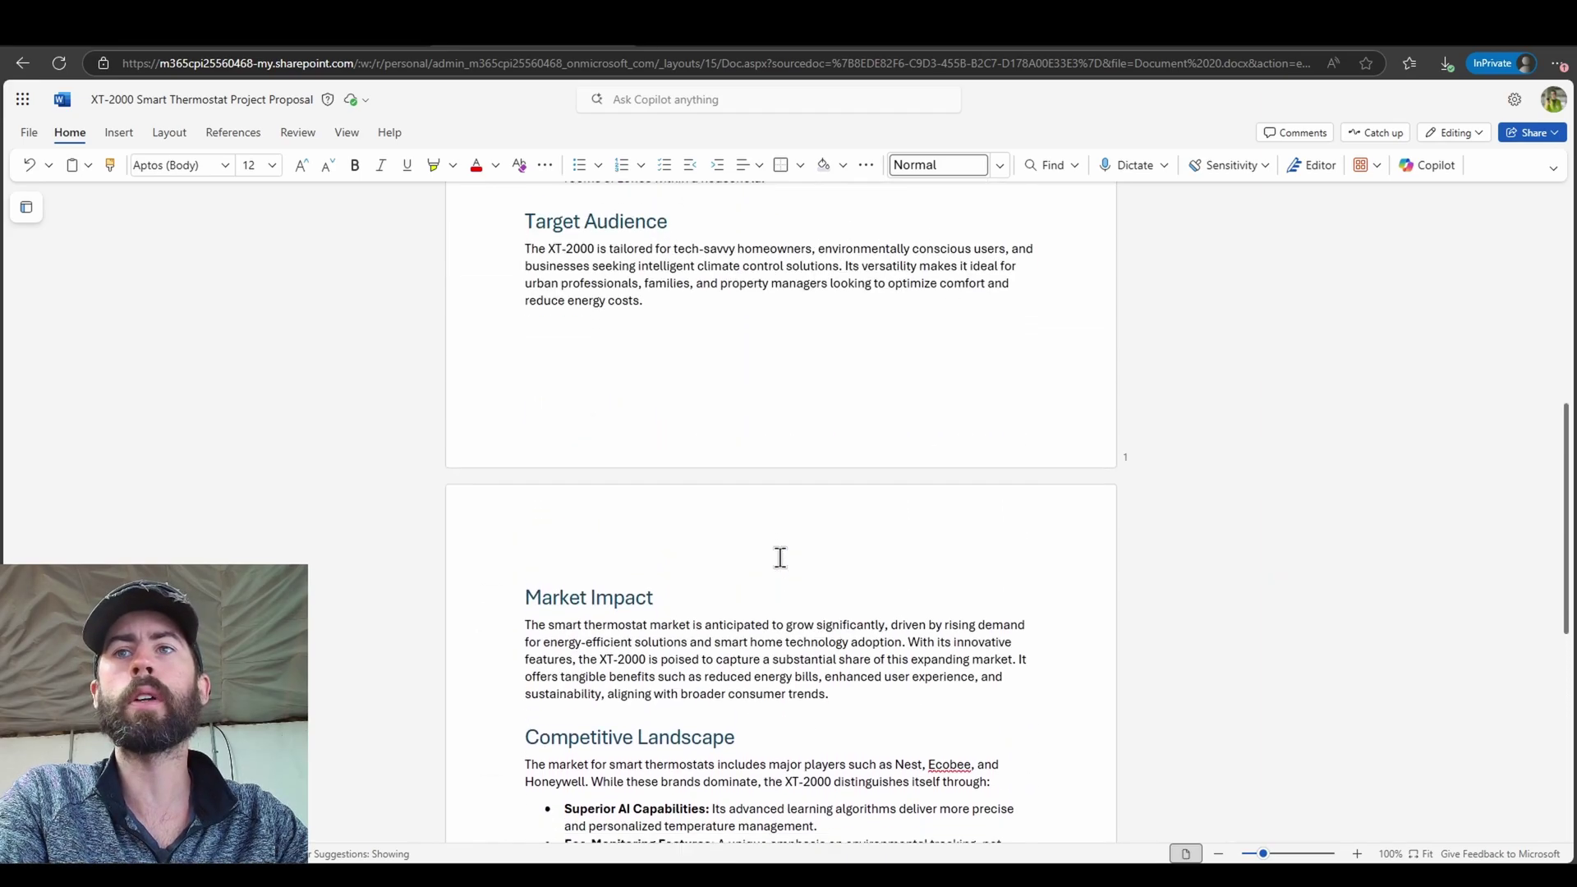
Auto-rewrite the Market Impact paragraph and replace it with Copilot's third (3 of 3) version
left_click_drag(830, 635, 525, 560)
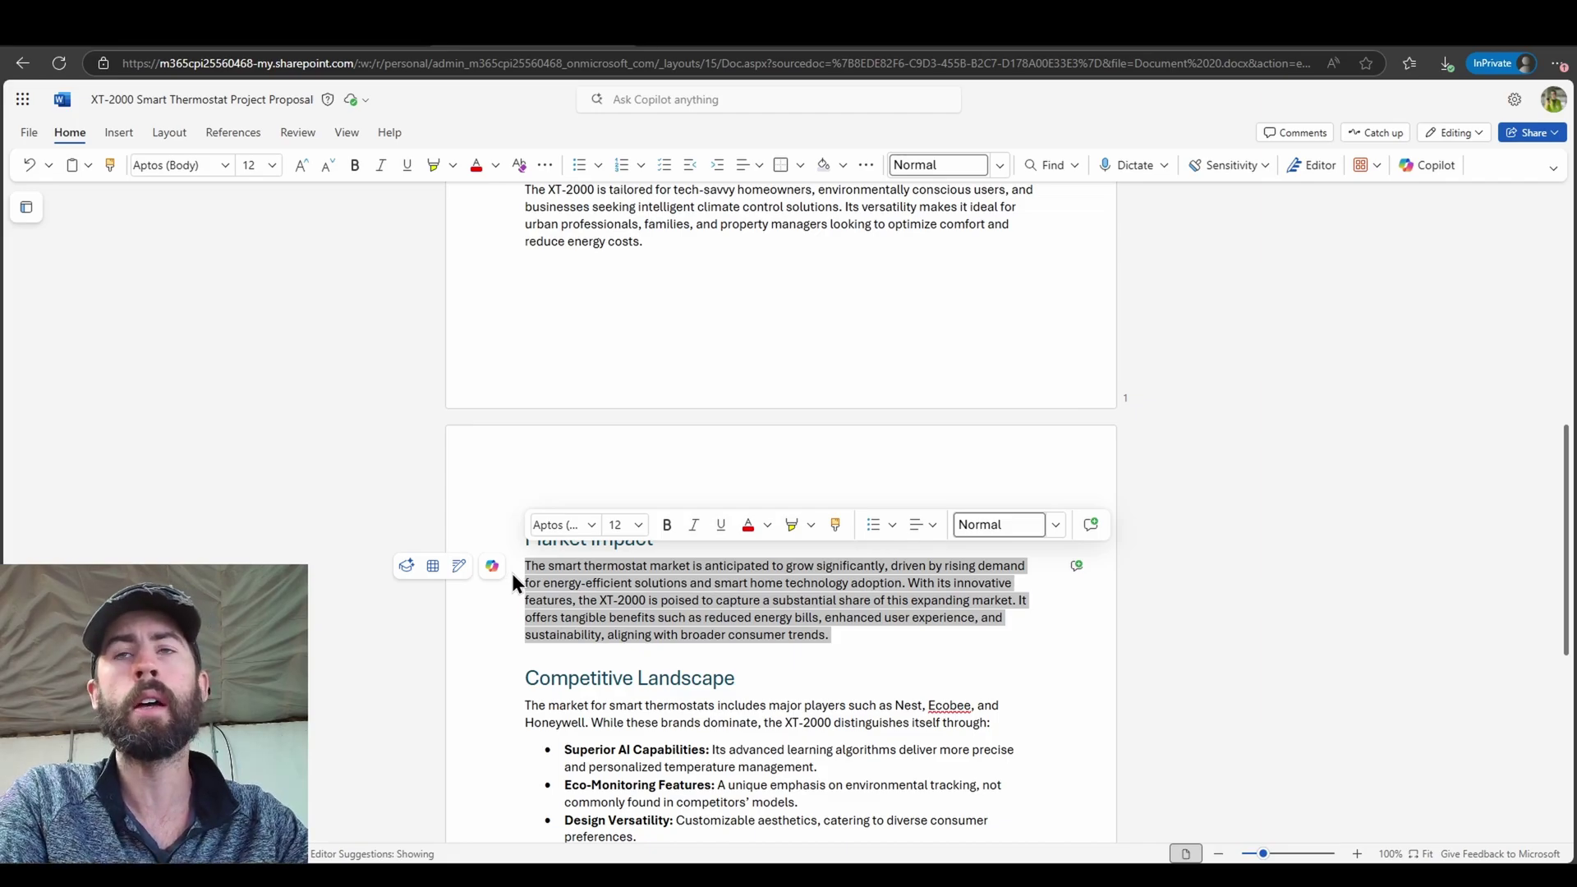
left_click(491, 566)
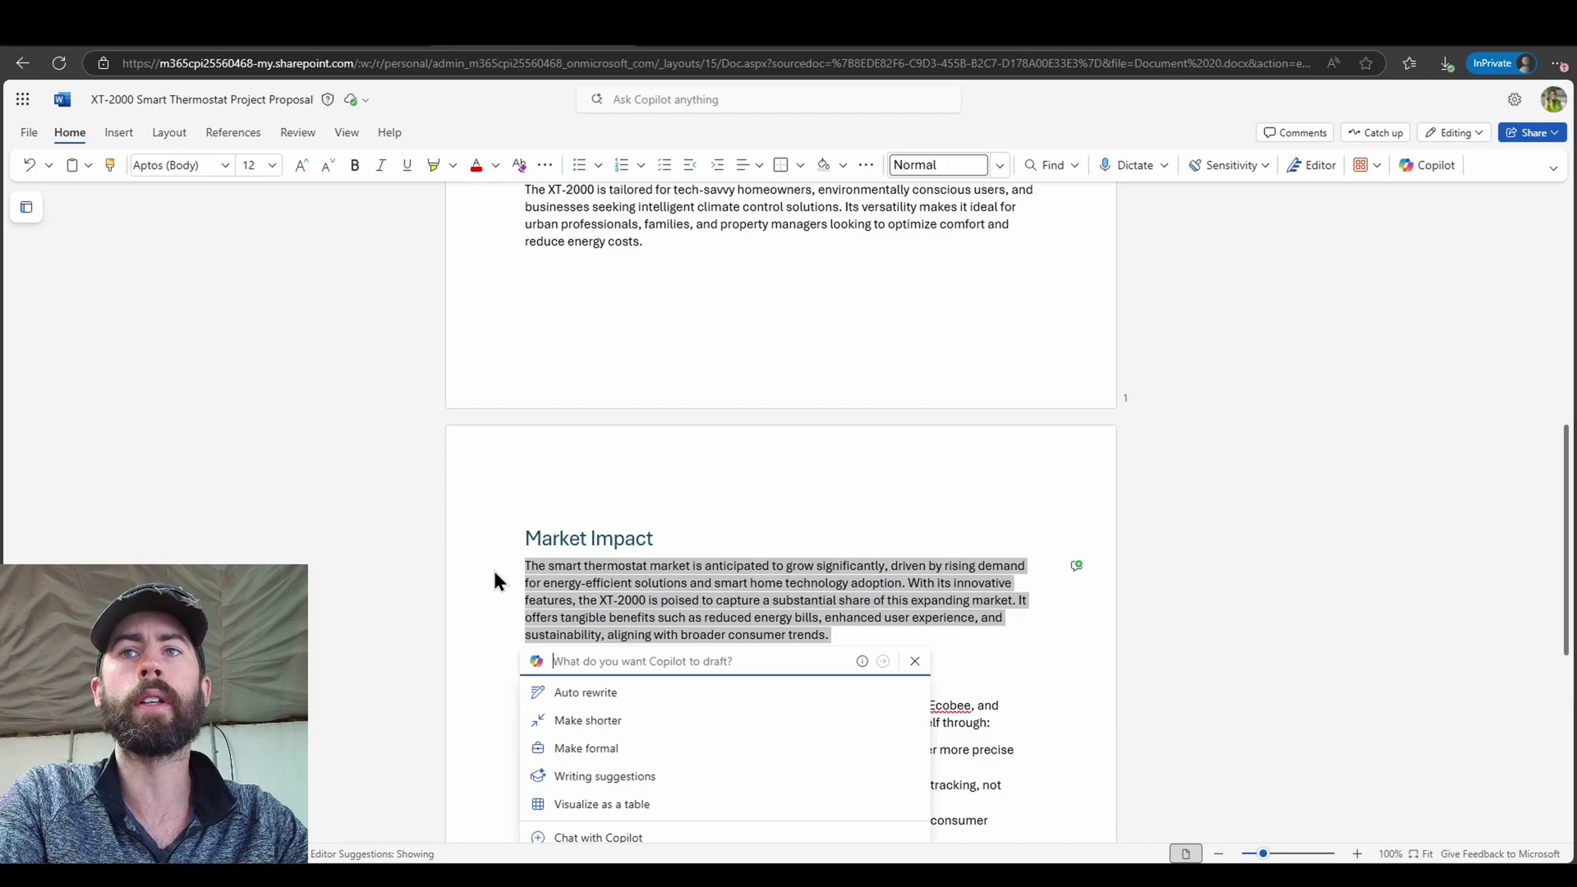
scroll(499, 572, "down", 3)
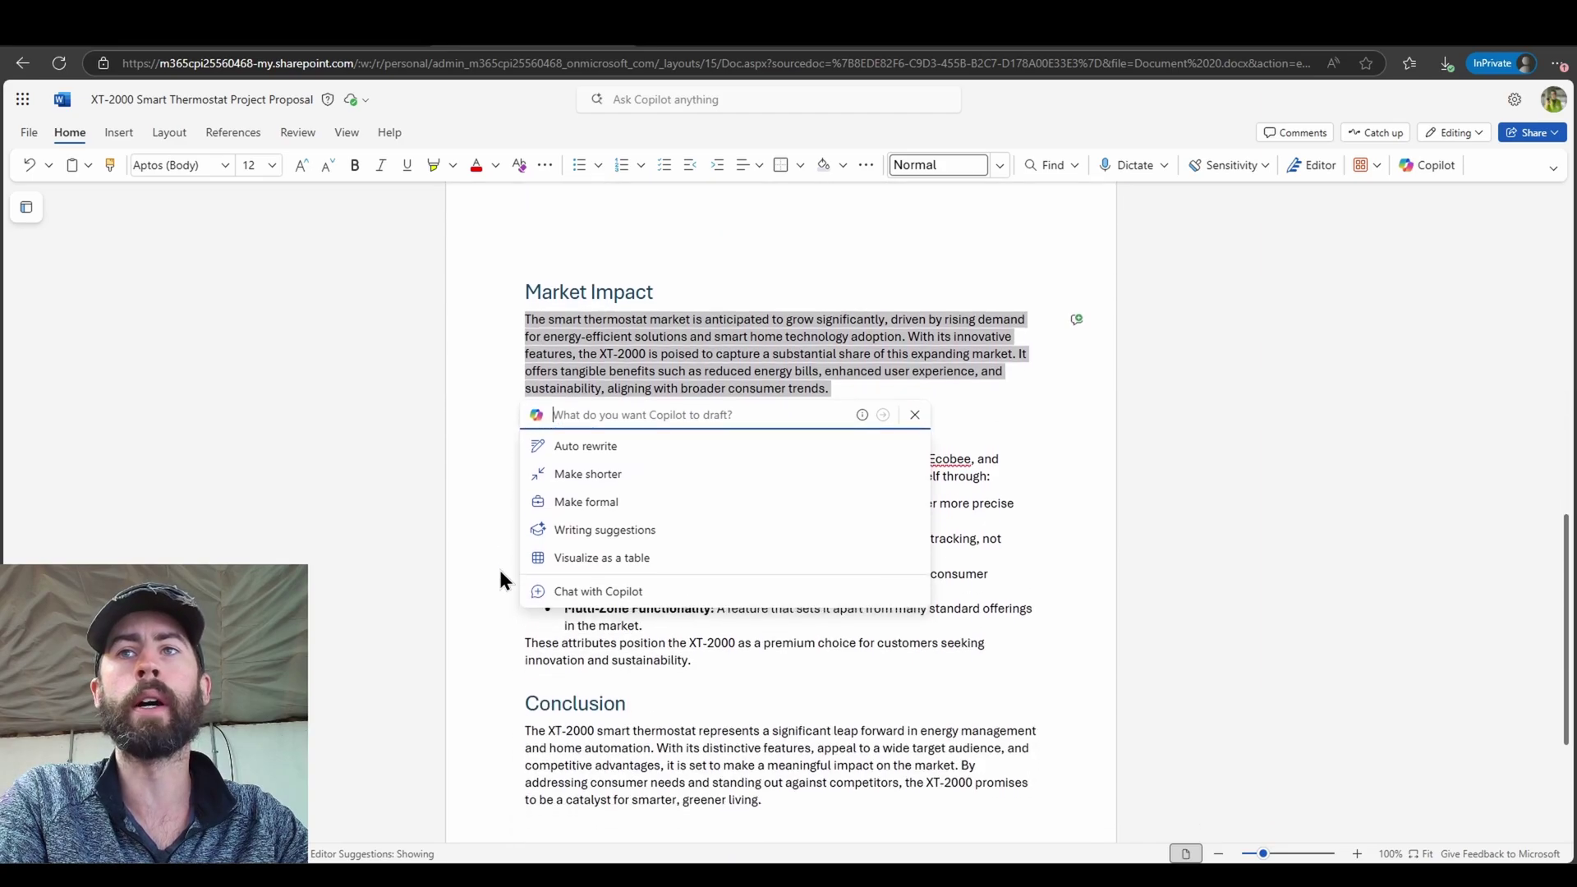
left_click(703, 448)
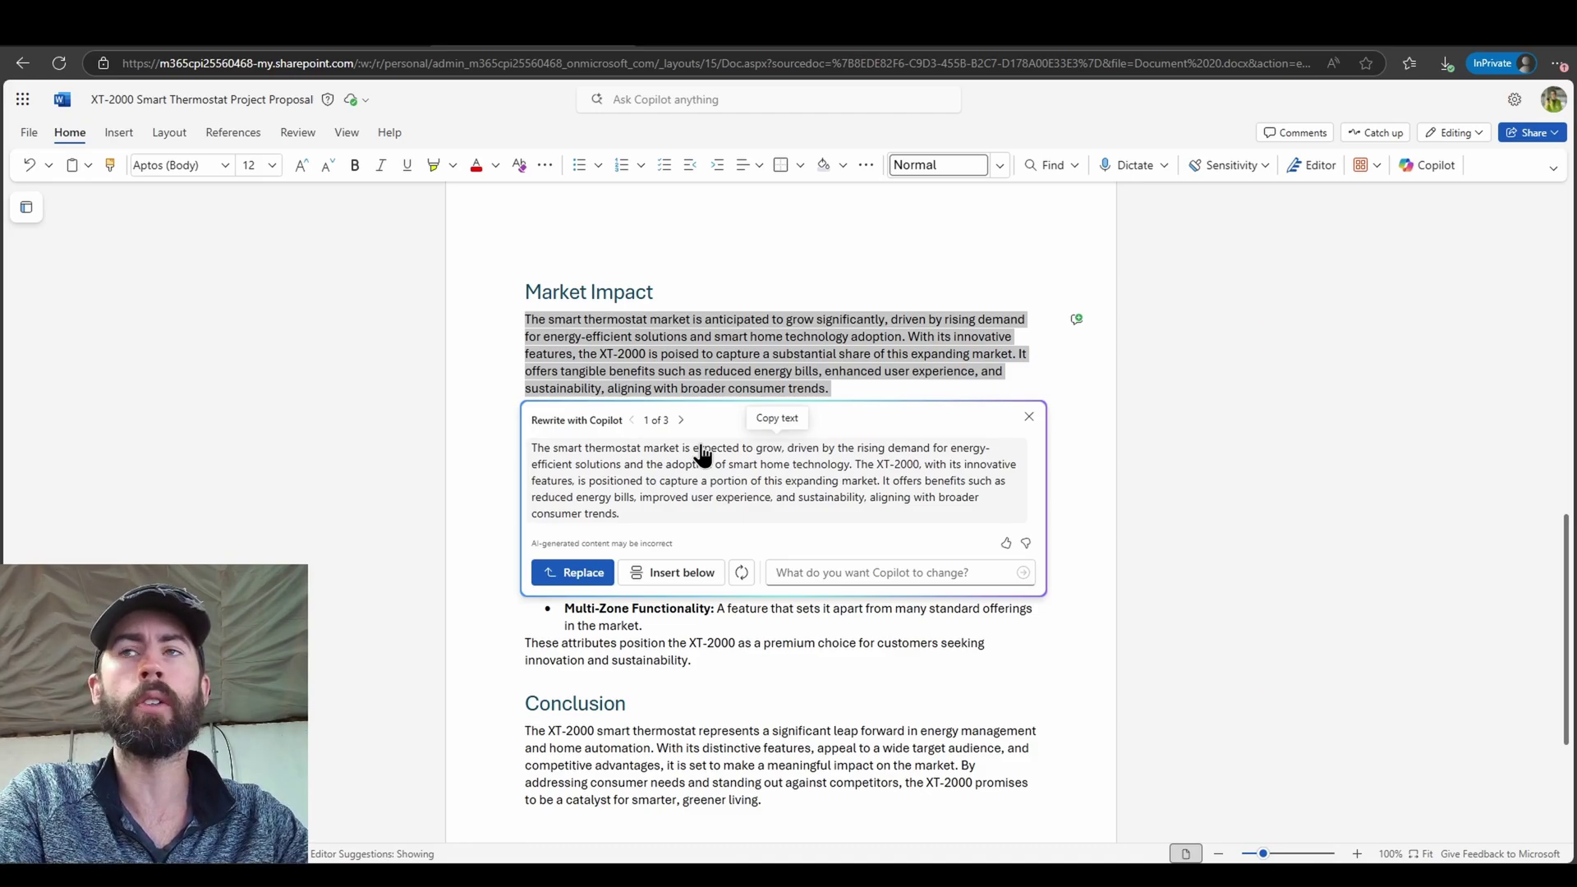
left_click(681, 420)
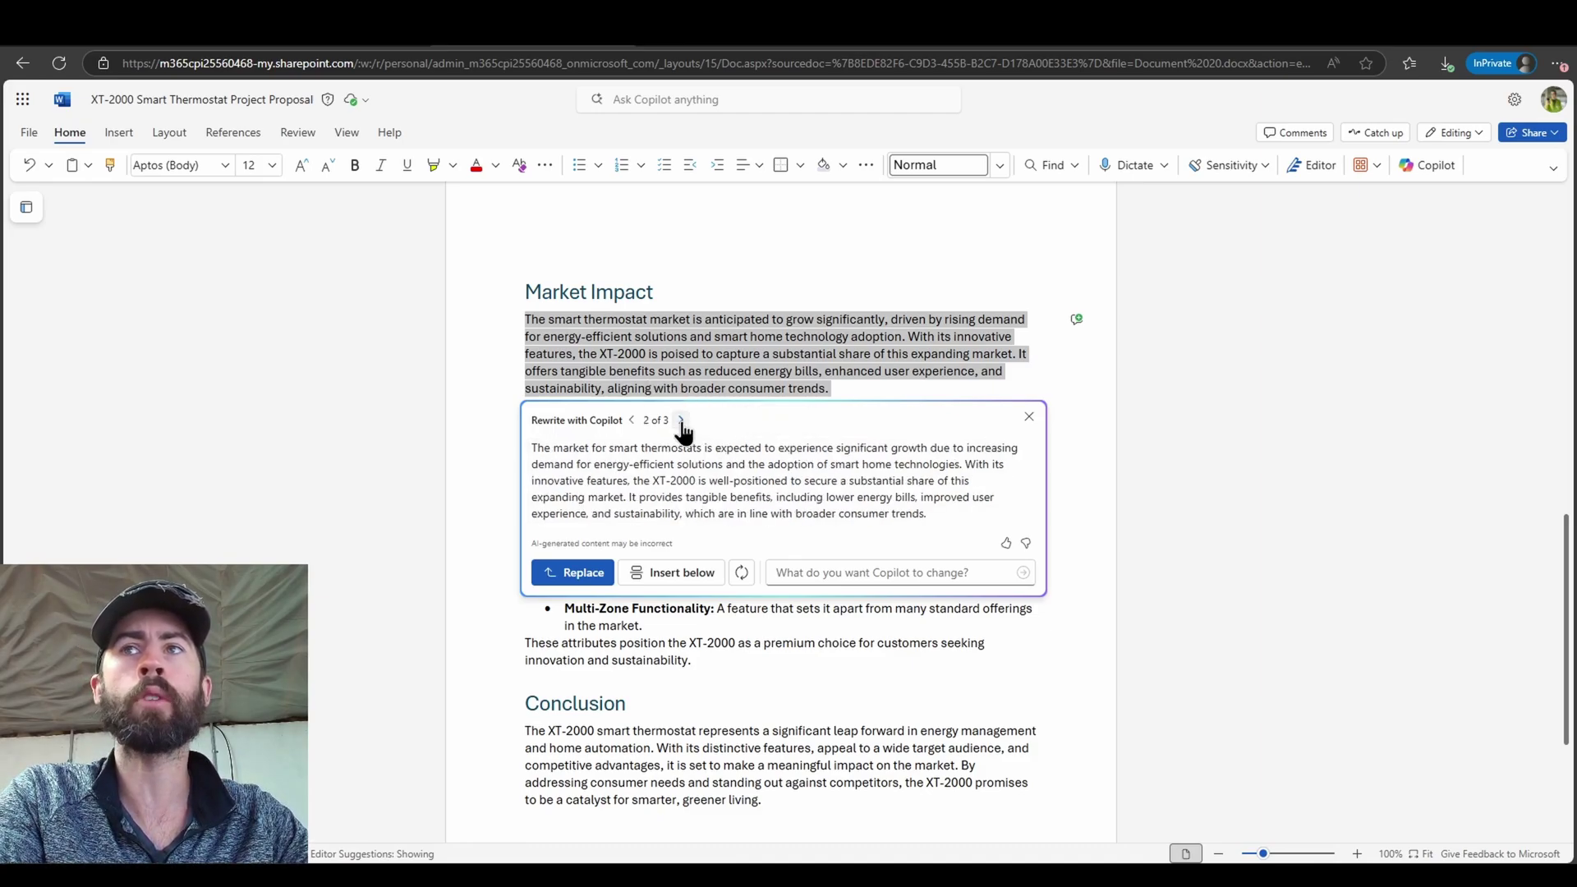
left_click(681, 420)
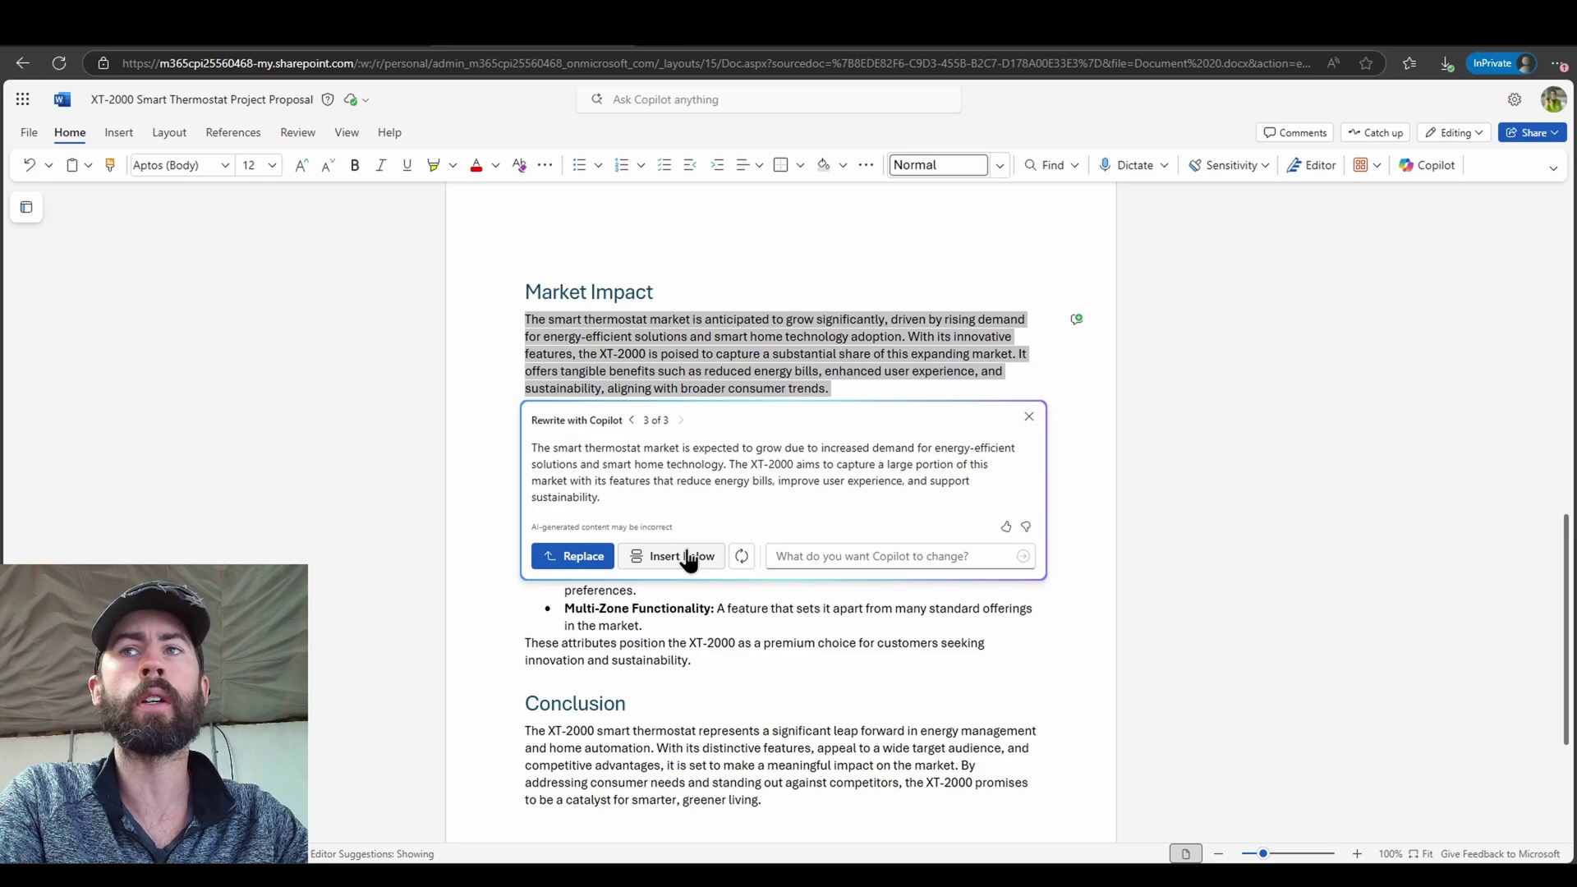
left_click(583, 557)
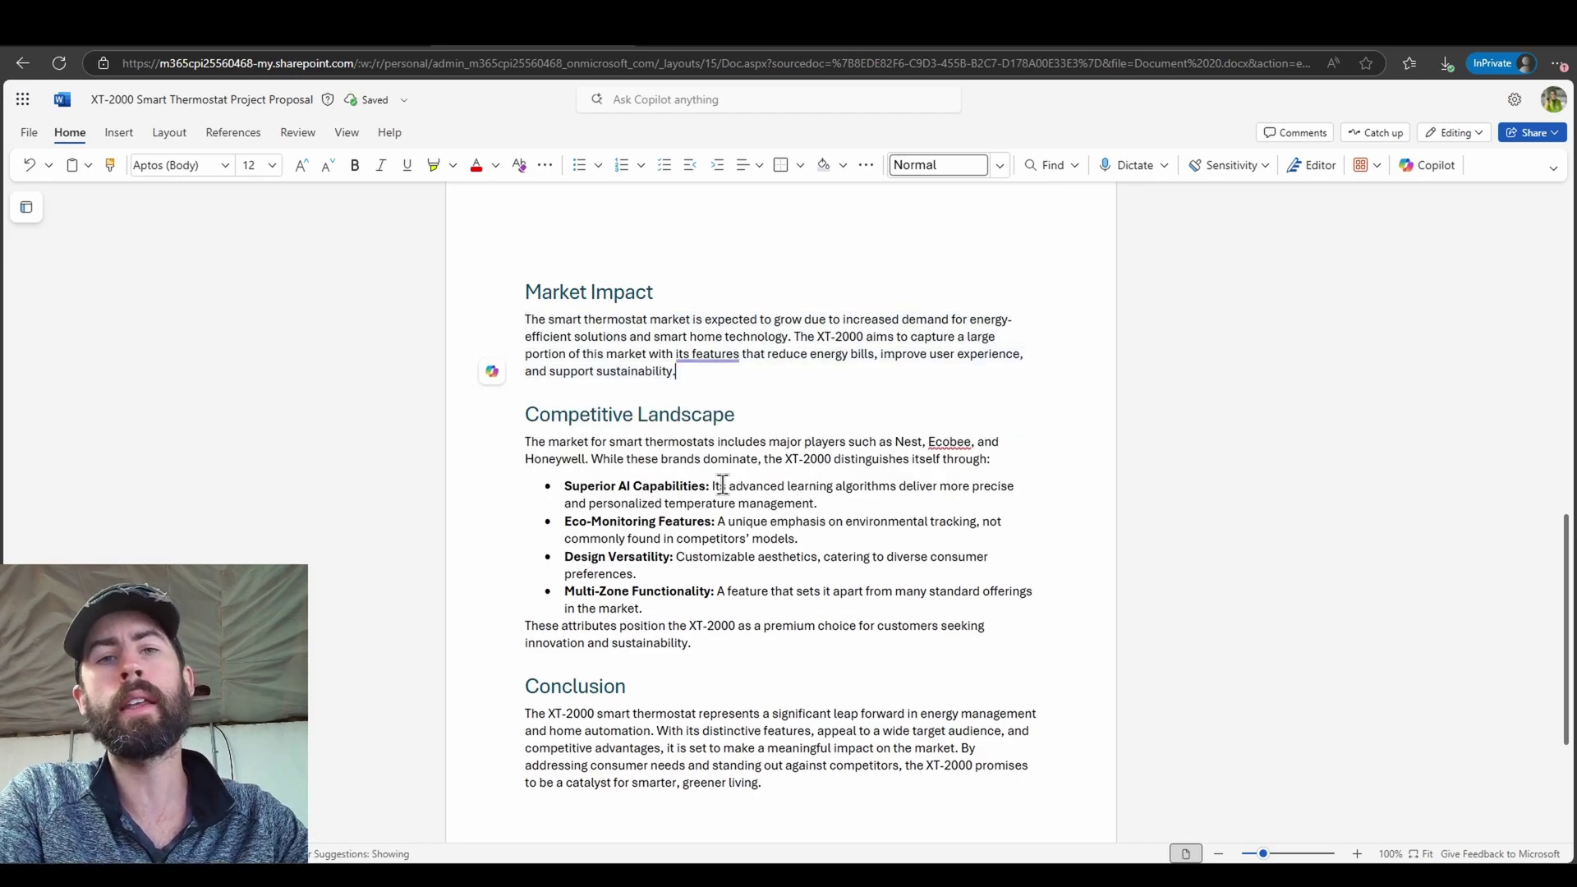
Open the Copilot chat pane from the Home ribbon and focus the Message Copilot box
left_click(1426, 176)
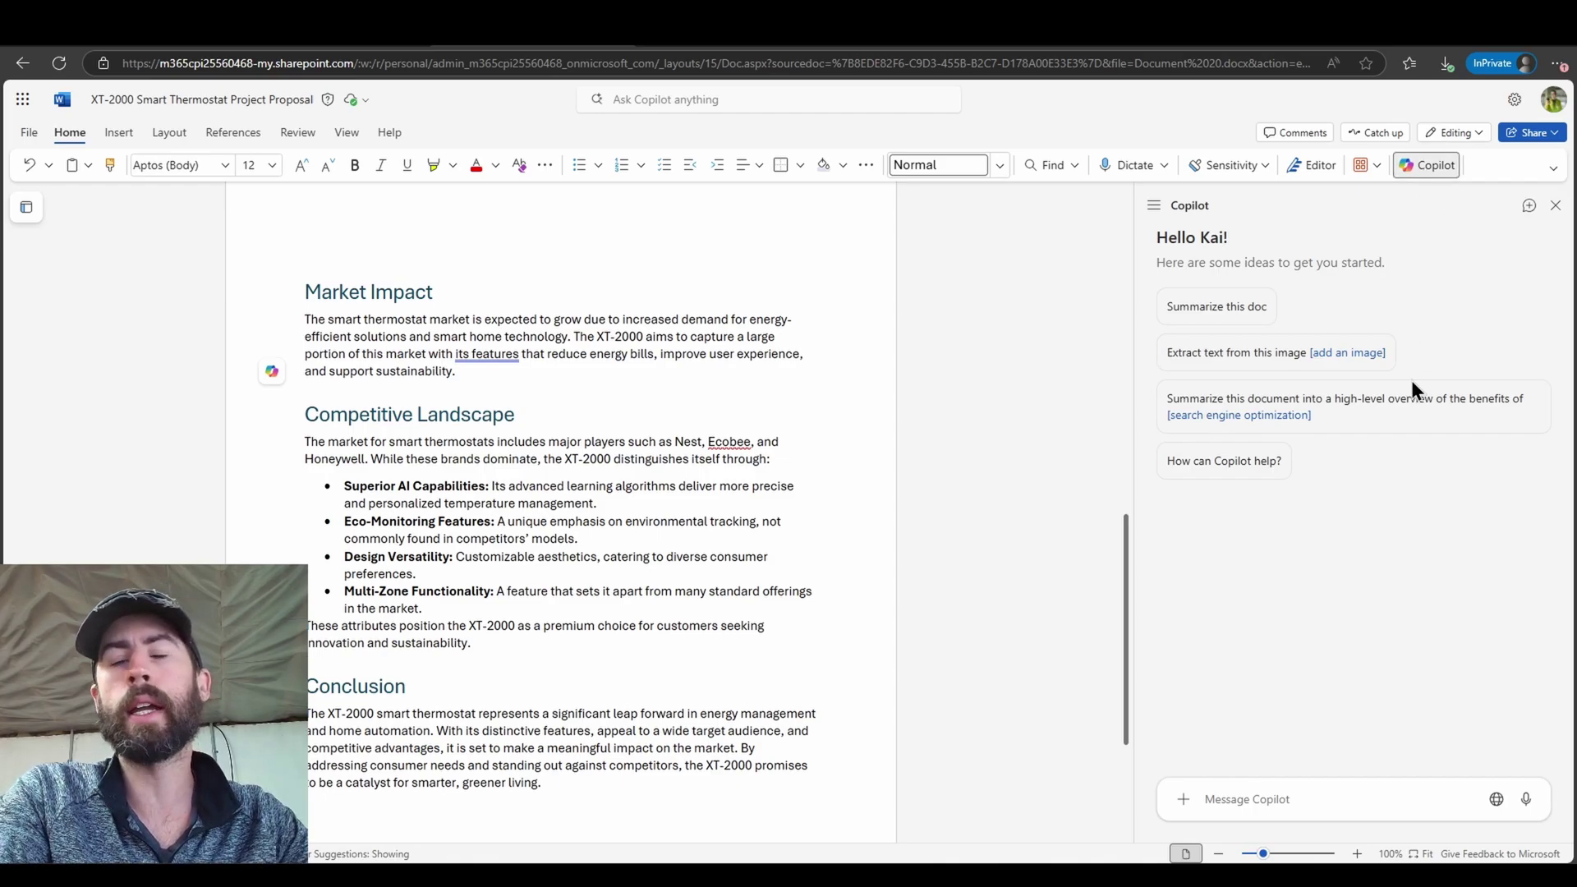
left_click(1309, 798)
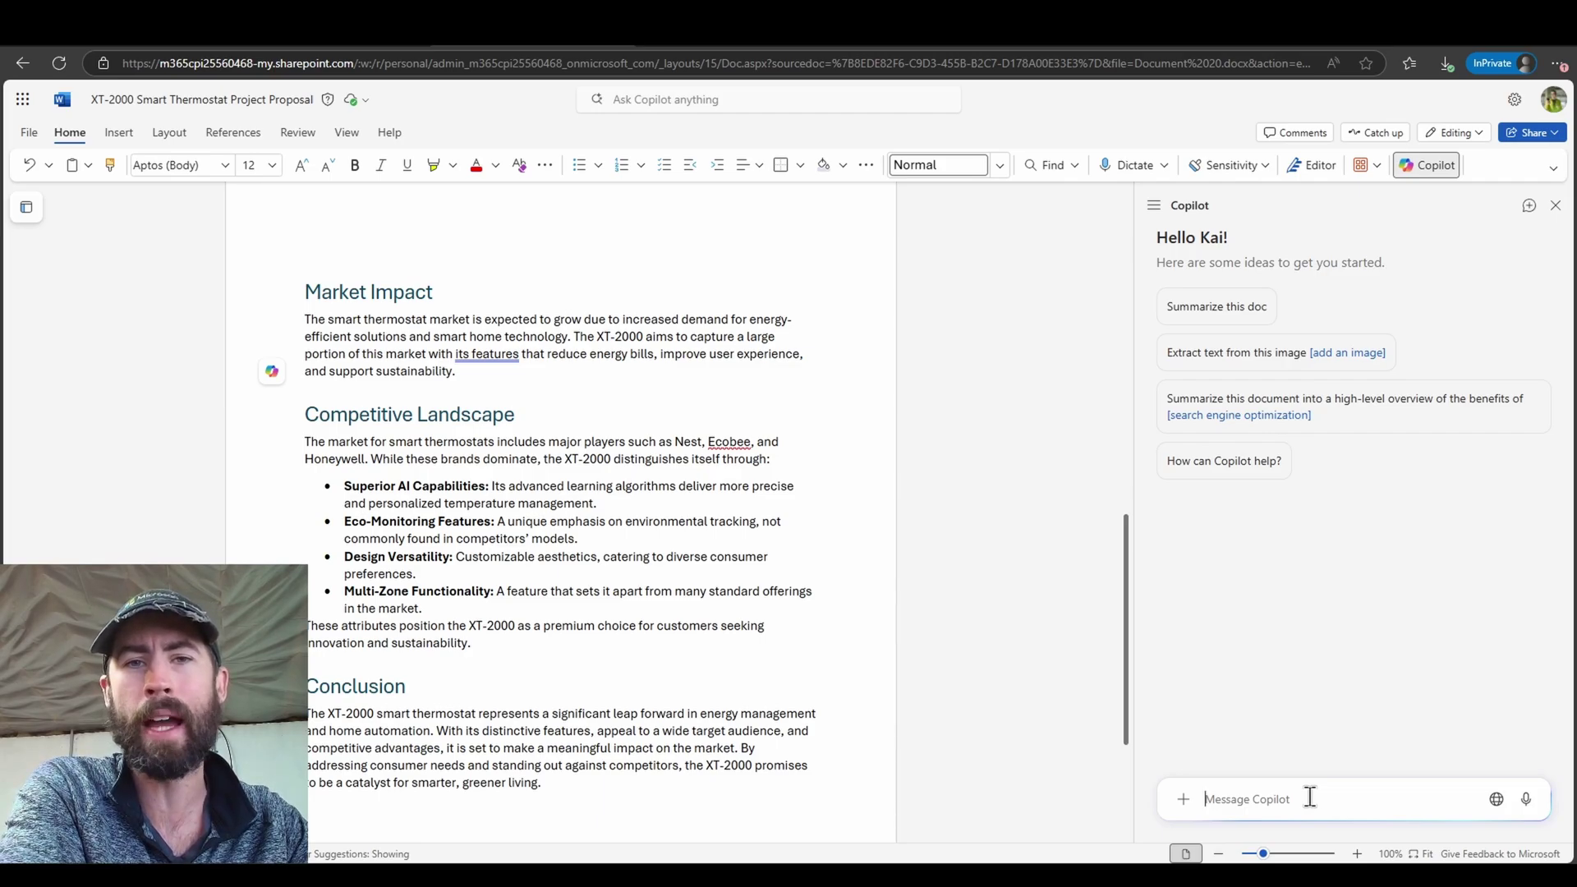
Send the marketing discovery-questions request, then ask how the XT-2000 appeals to environmentally conscious users
type("Based on my role as a marketing specialist, provide a list of discovery questions about the data that exists in this file.")
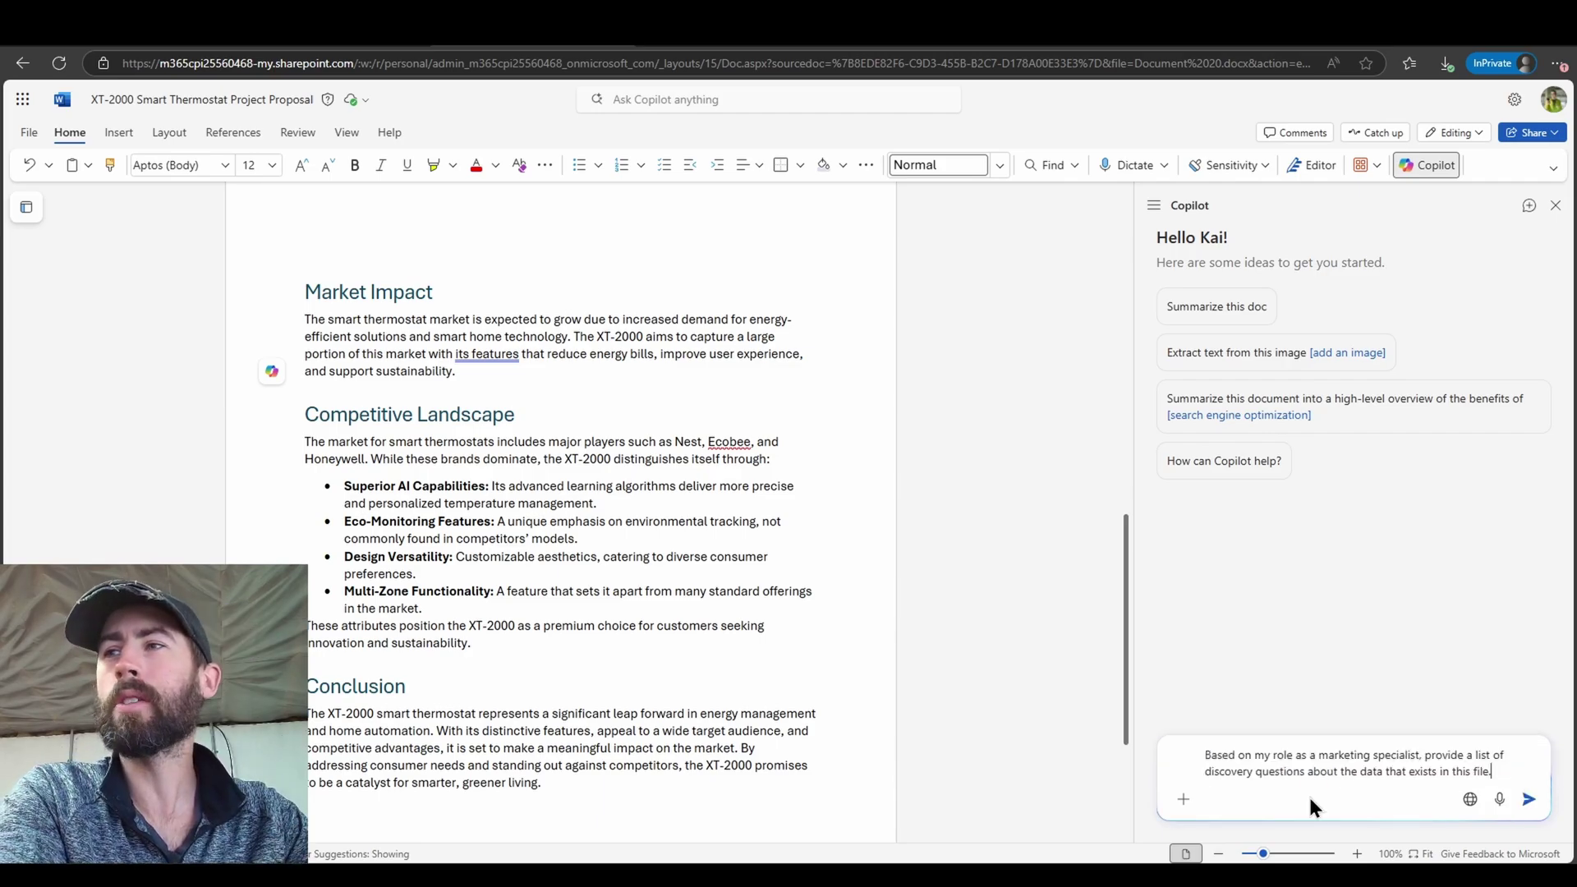
left_click(1531, 801)
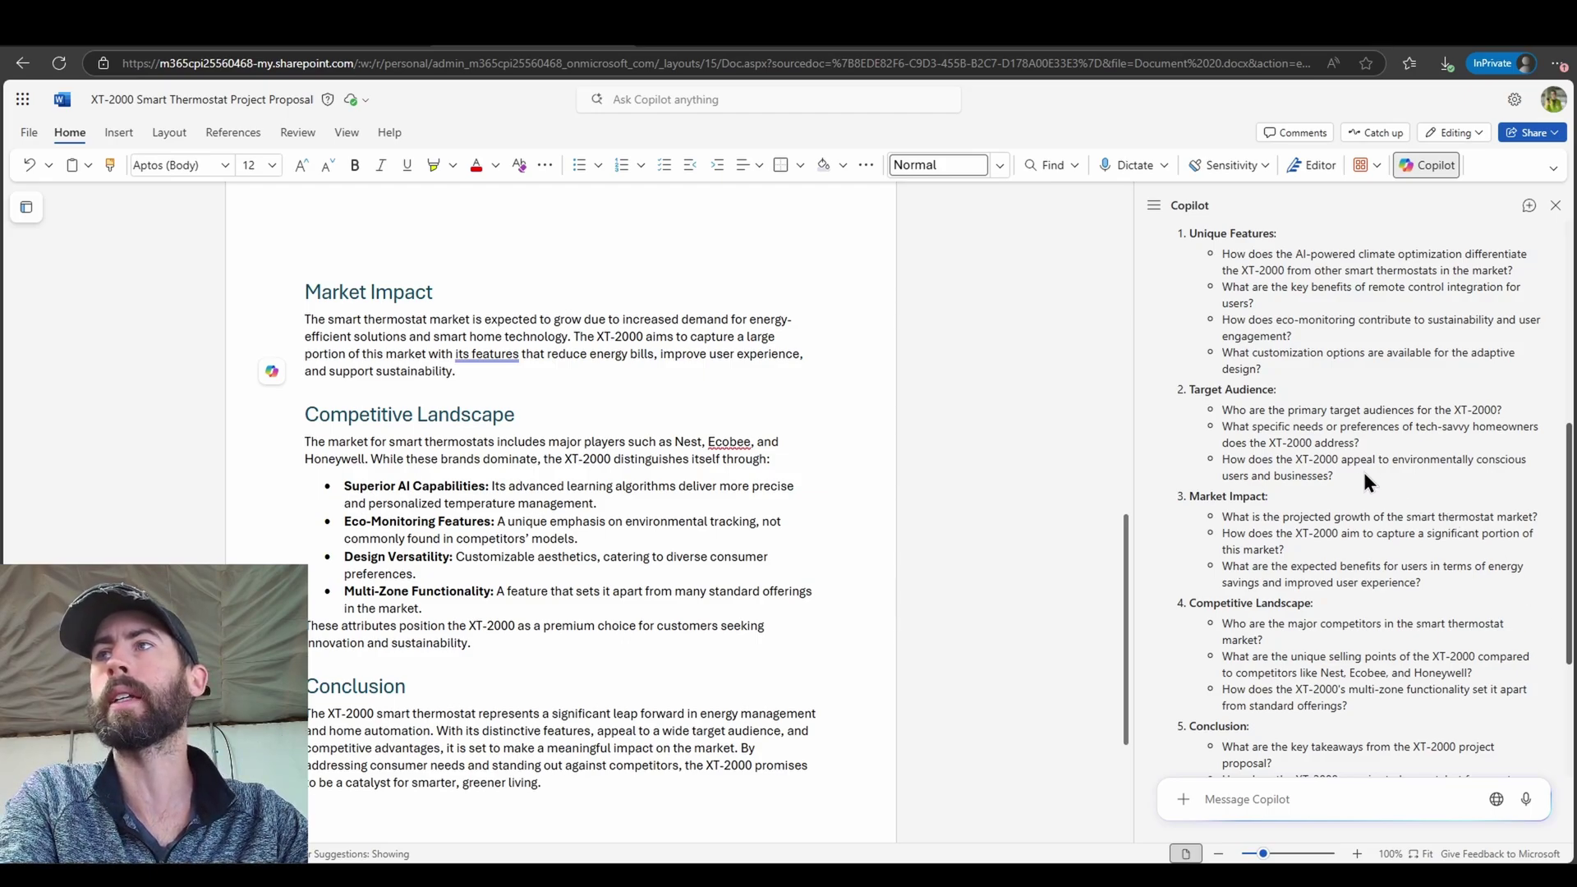
left_click_drag(1346, 474, 1224, 464)
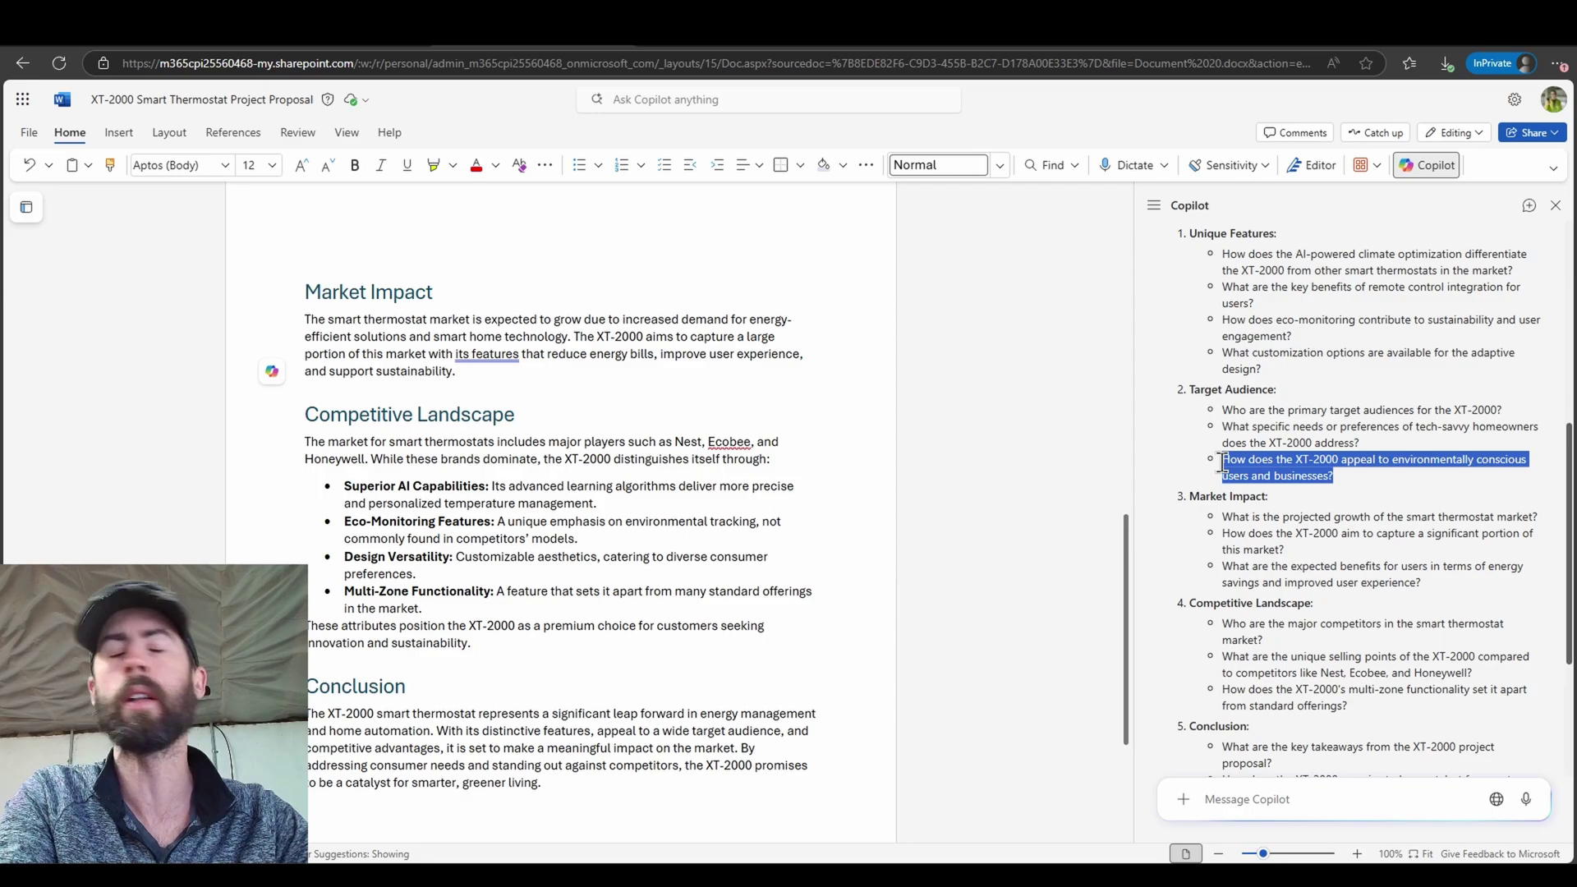
key("ctrl+c")
left_click(1267, 798)
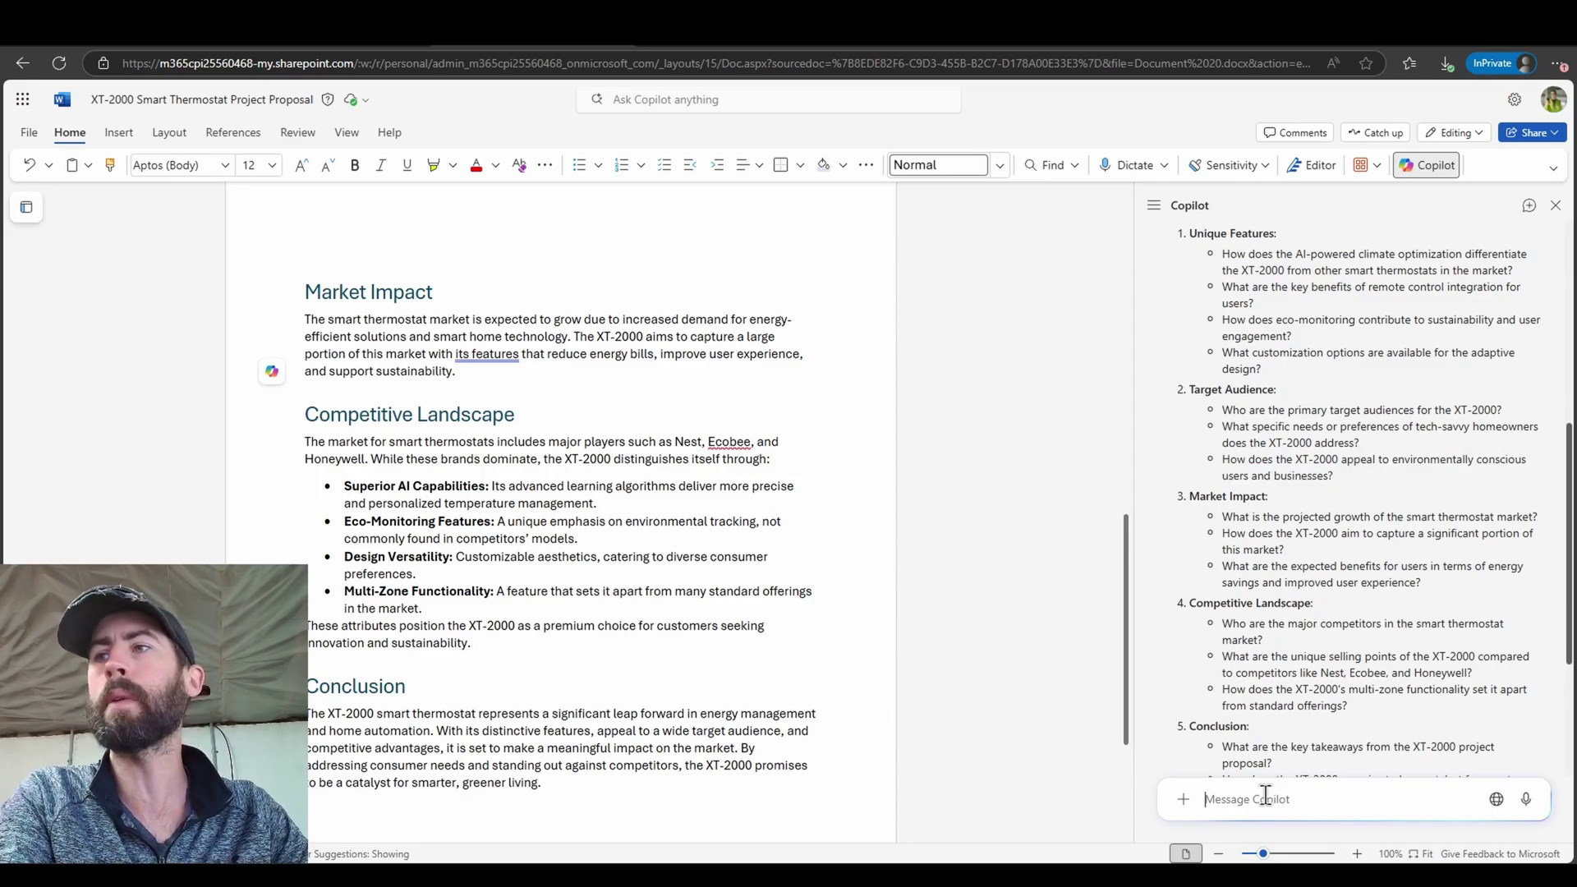
key("ctrl+v")
key("Return")
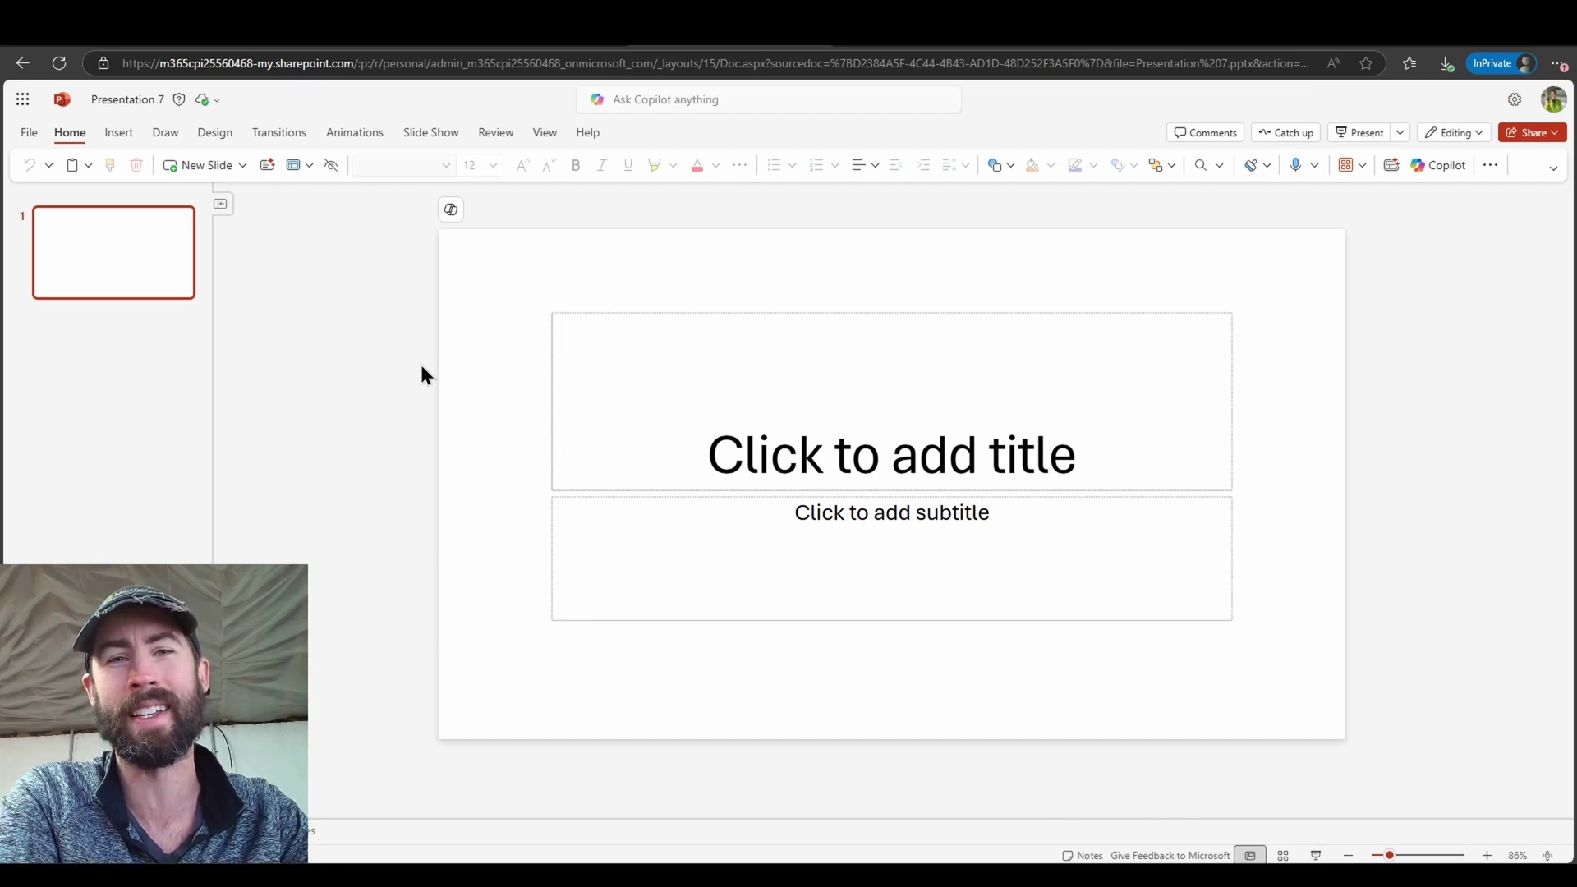
Show Copilot's create-a-presentation options on blank Presentation 7
left_click(451, 209)
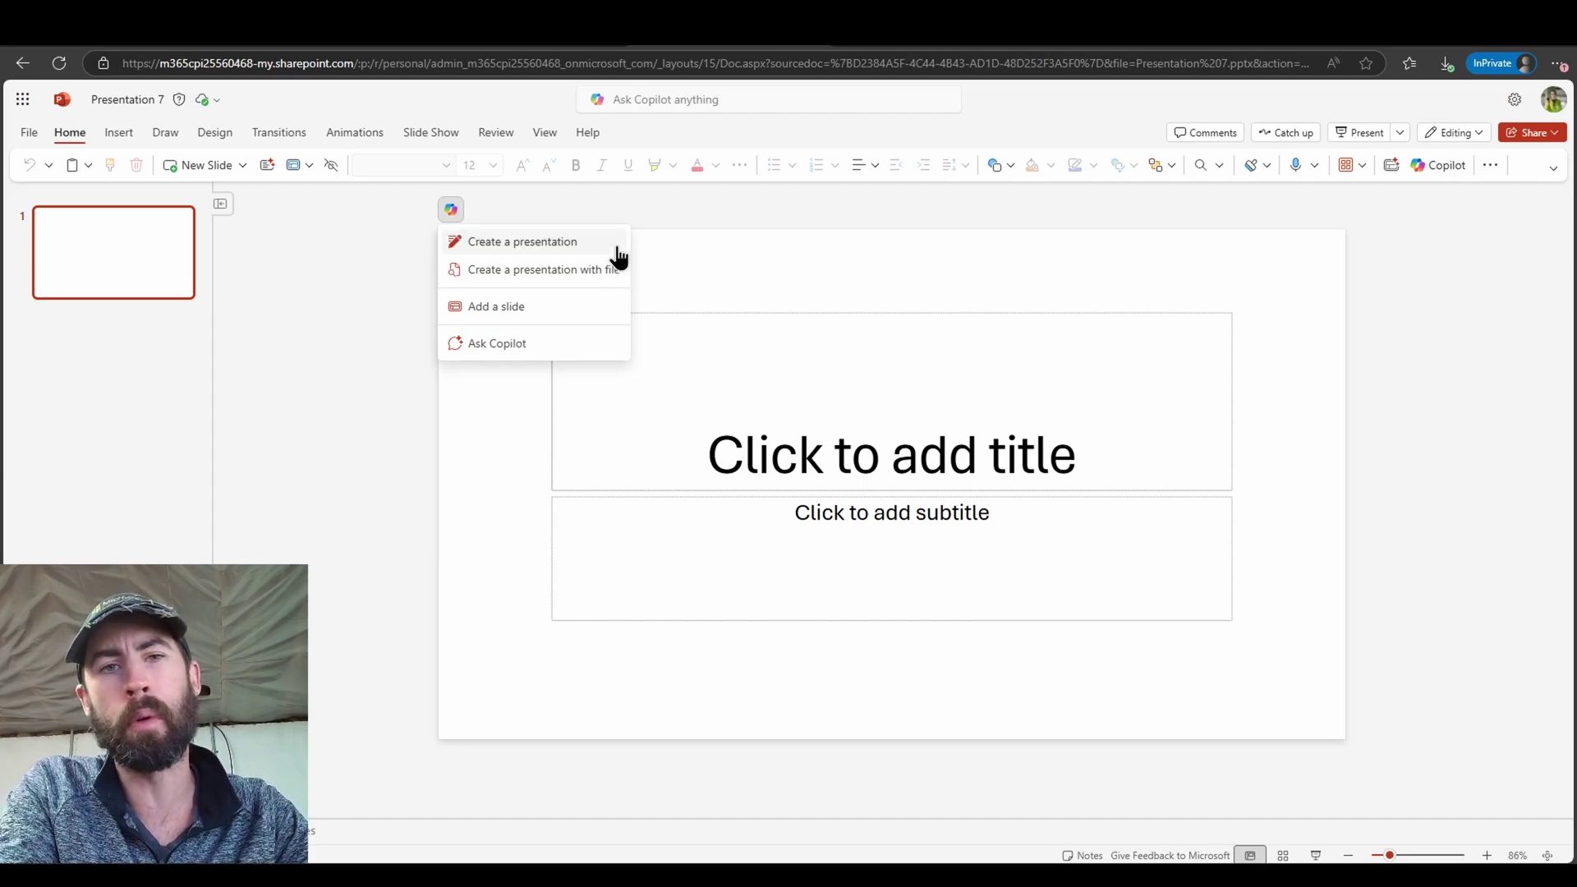
Have Copilot outline the XT-2000 One Pager and add a topic on the key benefits of smart home technologies
left_click(619, 271)
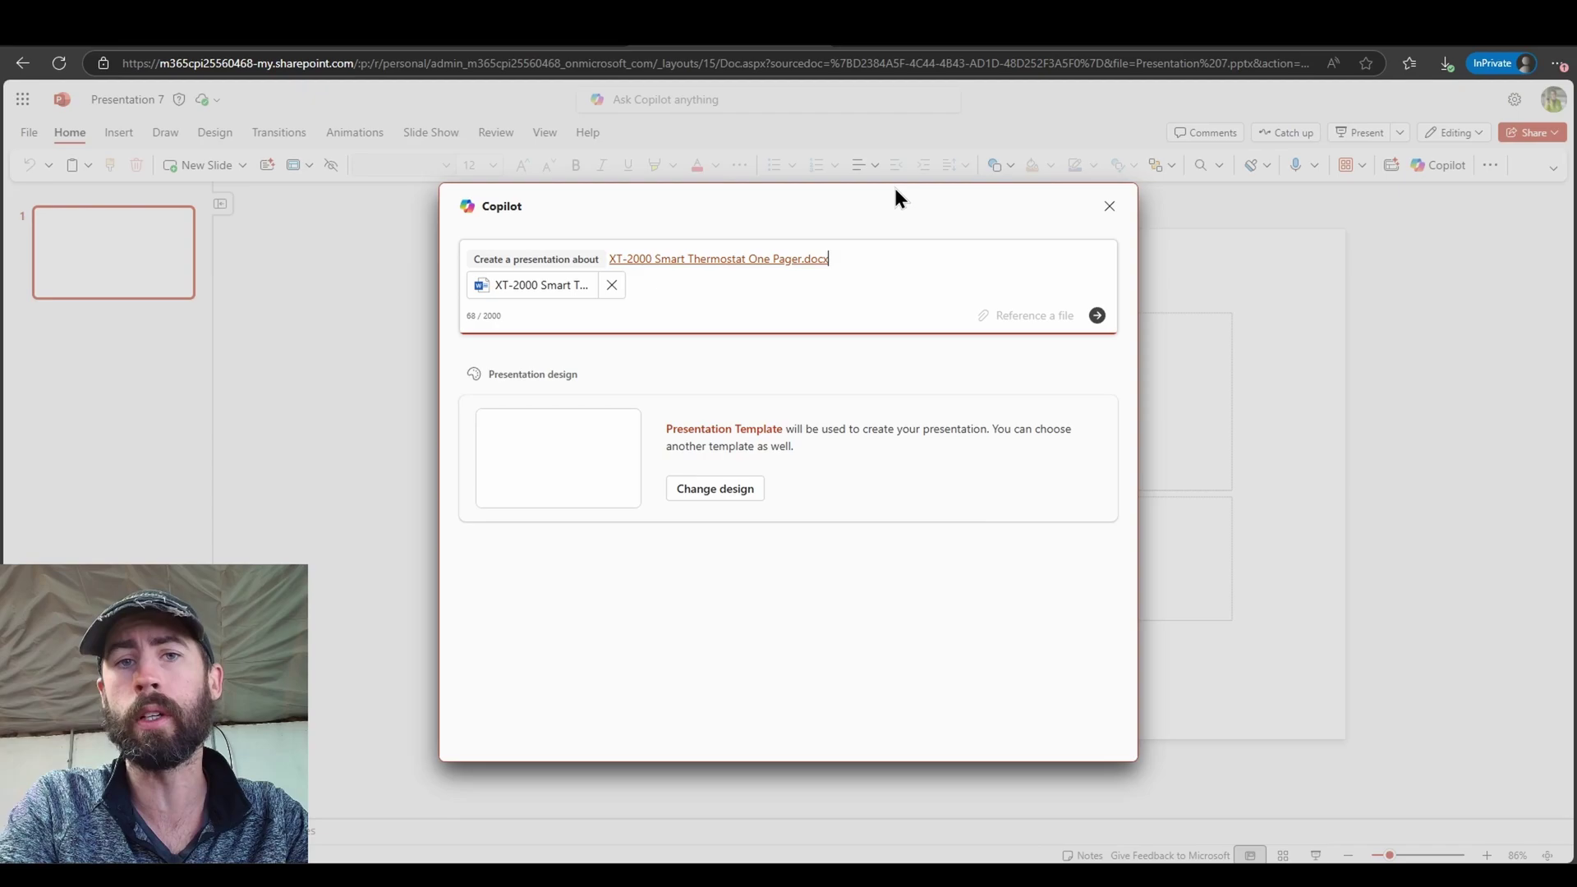
left_click(1097, 317)
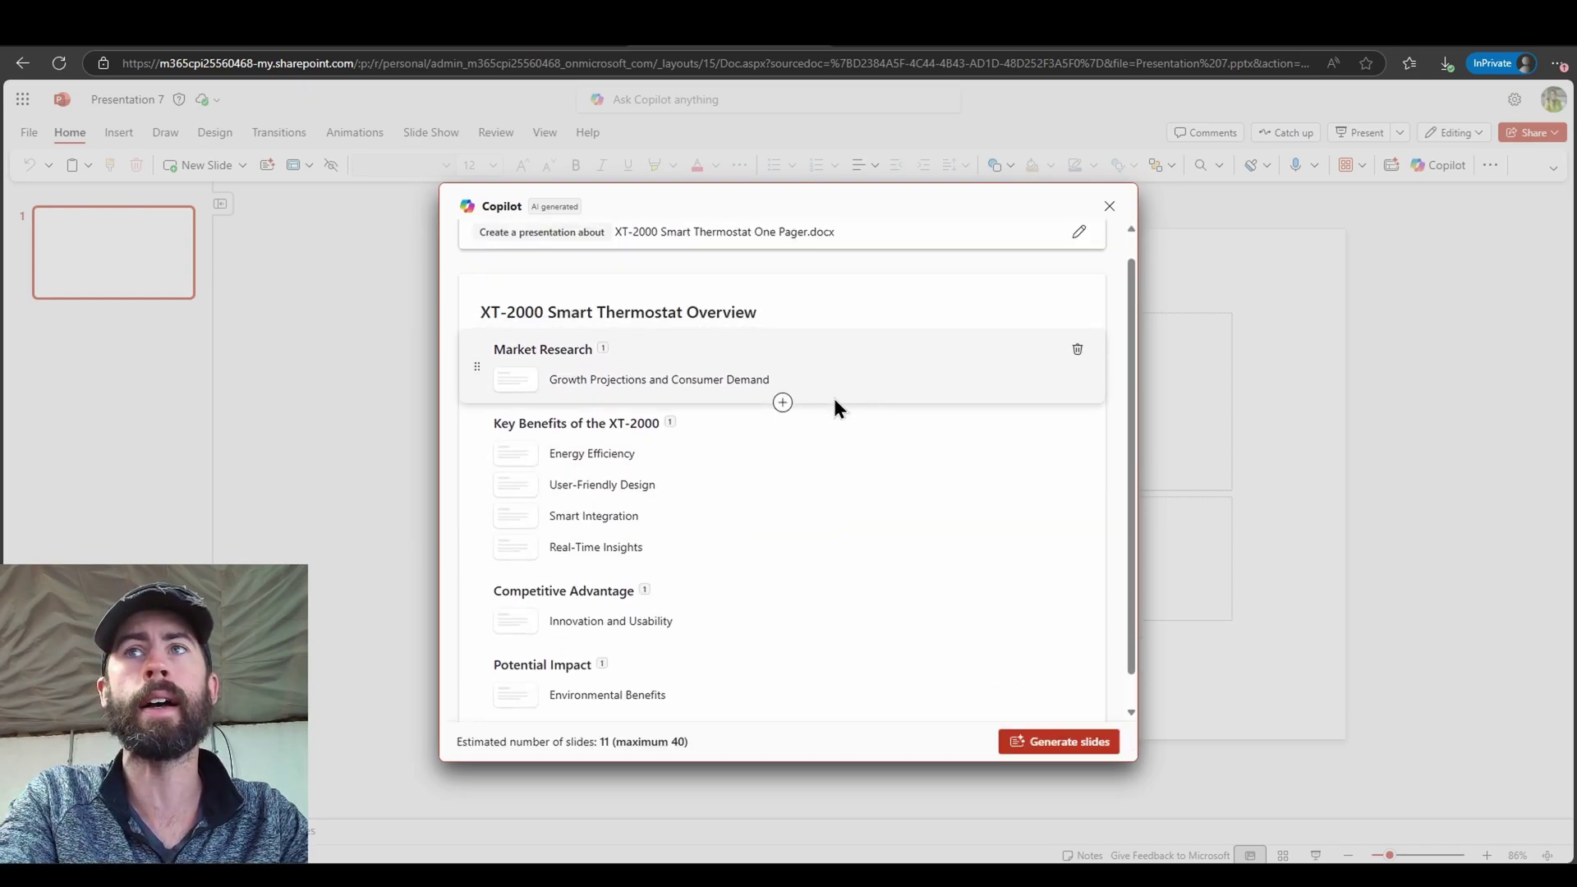
mouse_move(670, 422)
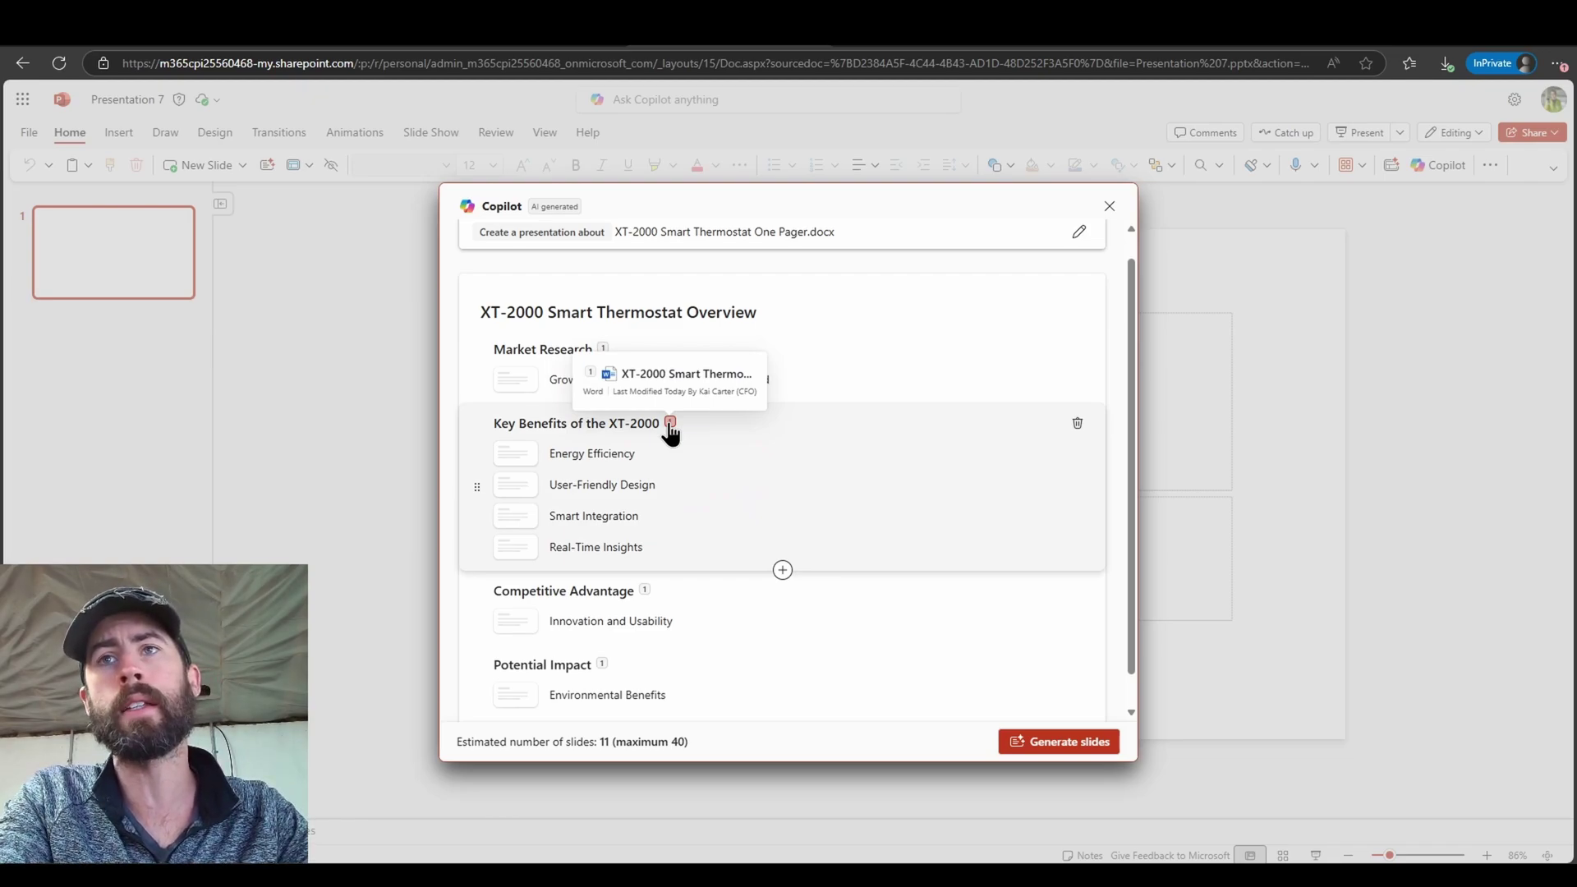
left_click(784, 570)
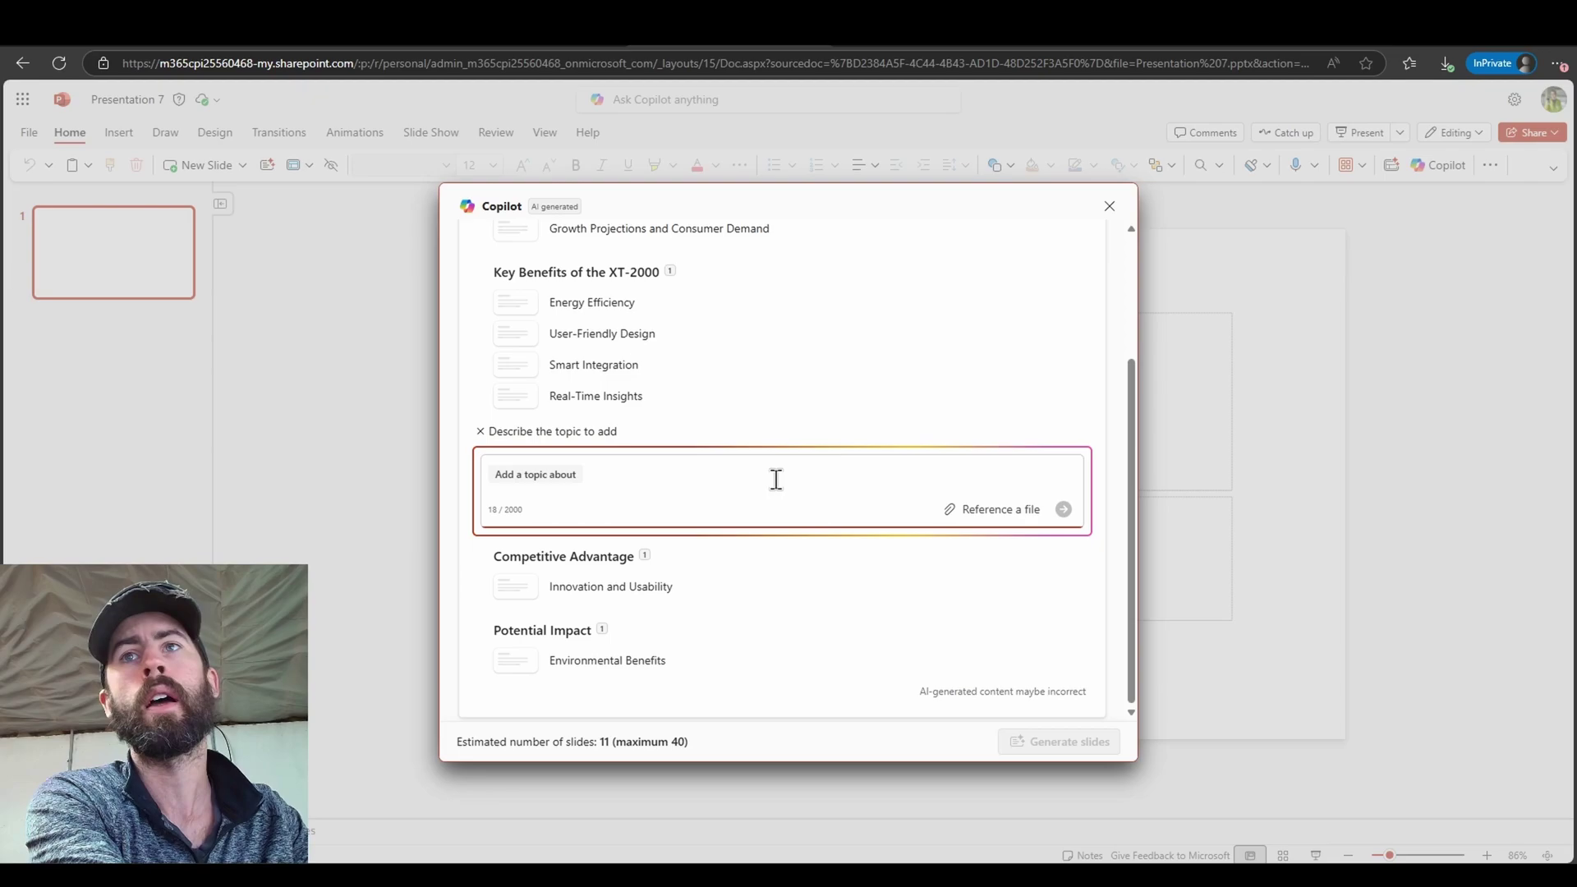
type("the key benefit")
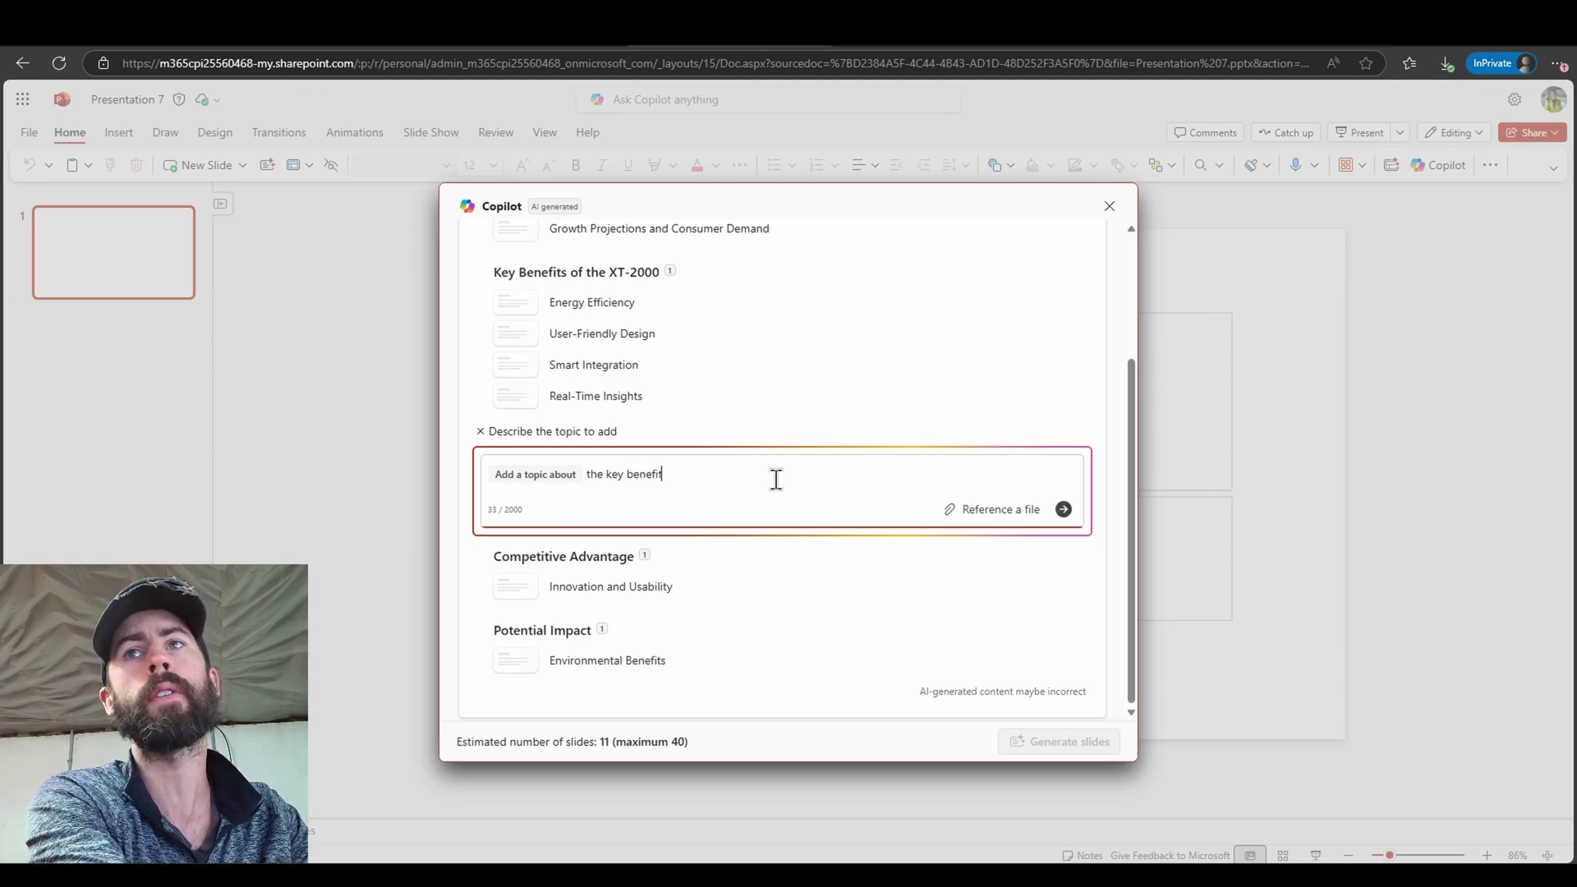
type("s of using smart h")
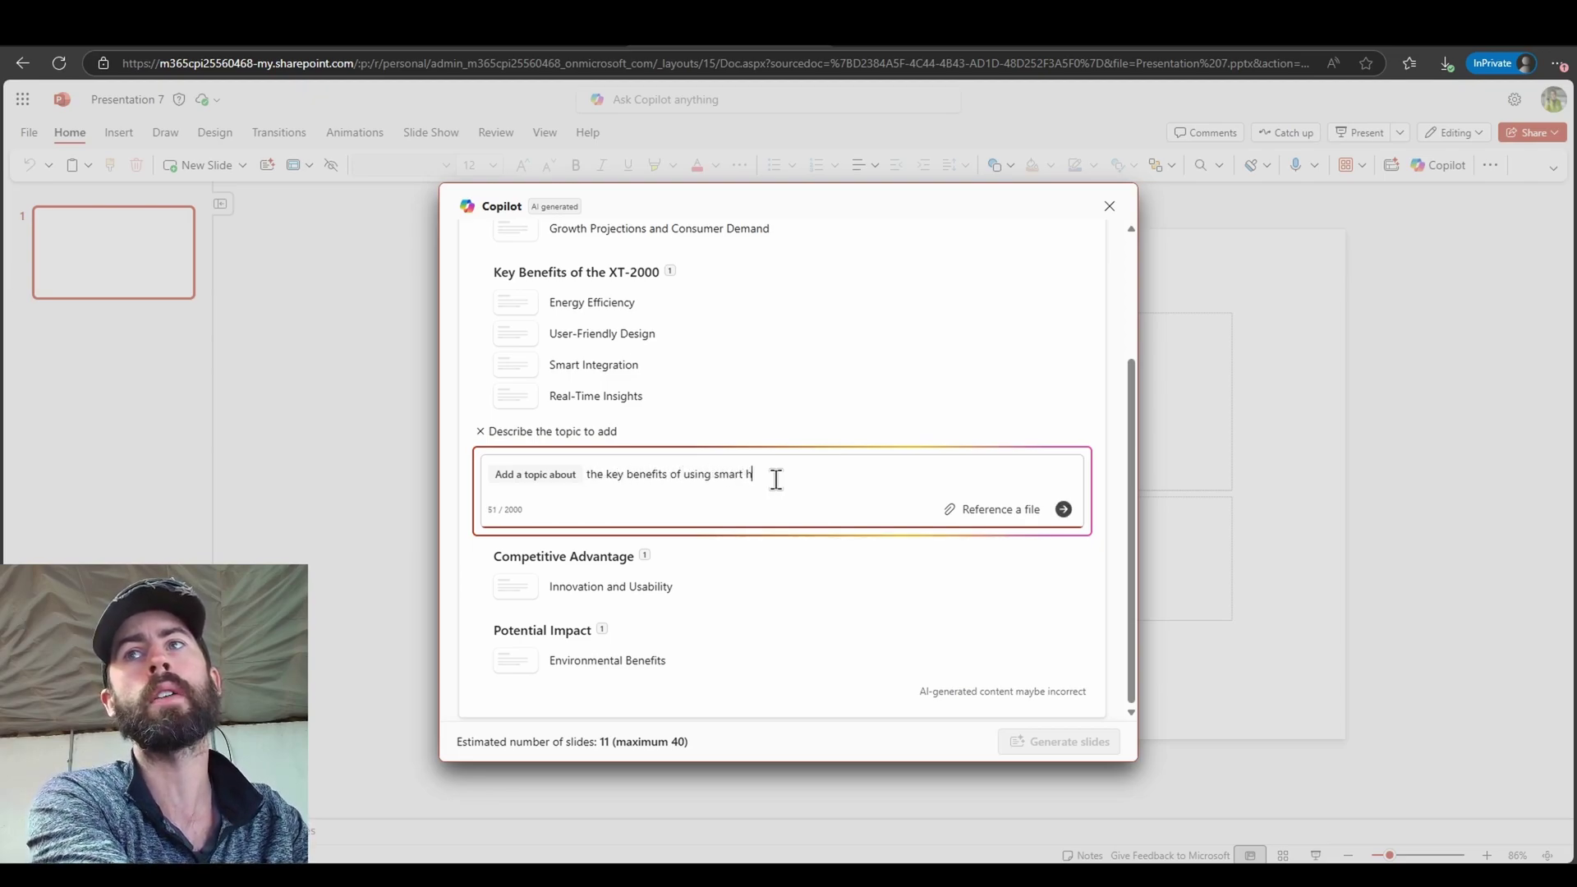
type("ome technologies.")
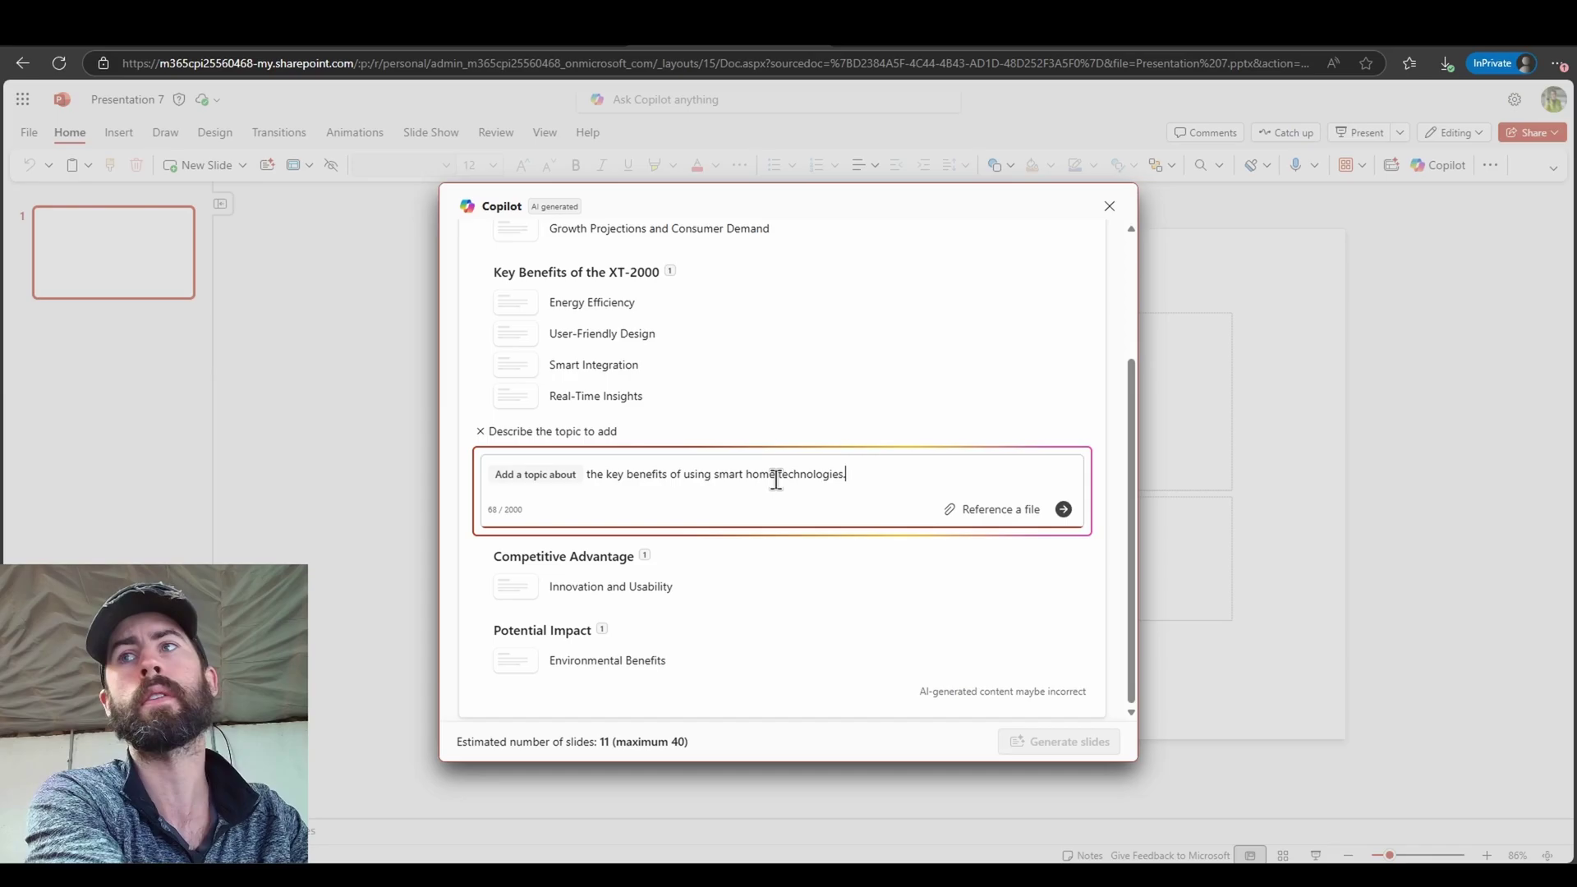
left_click(1062, 509)
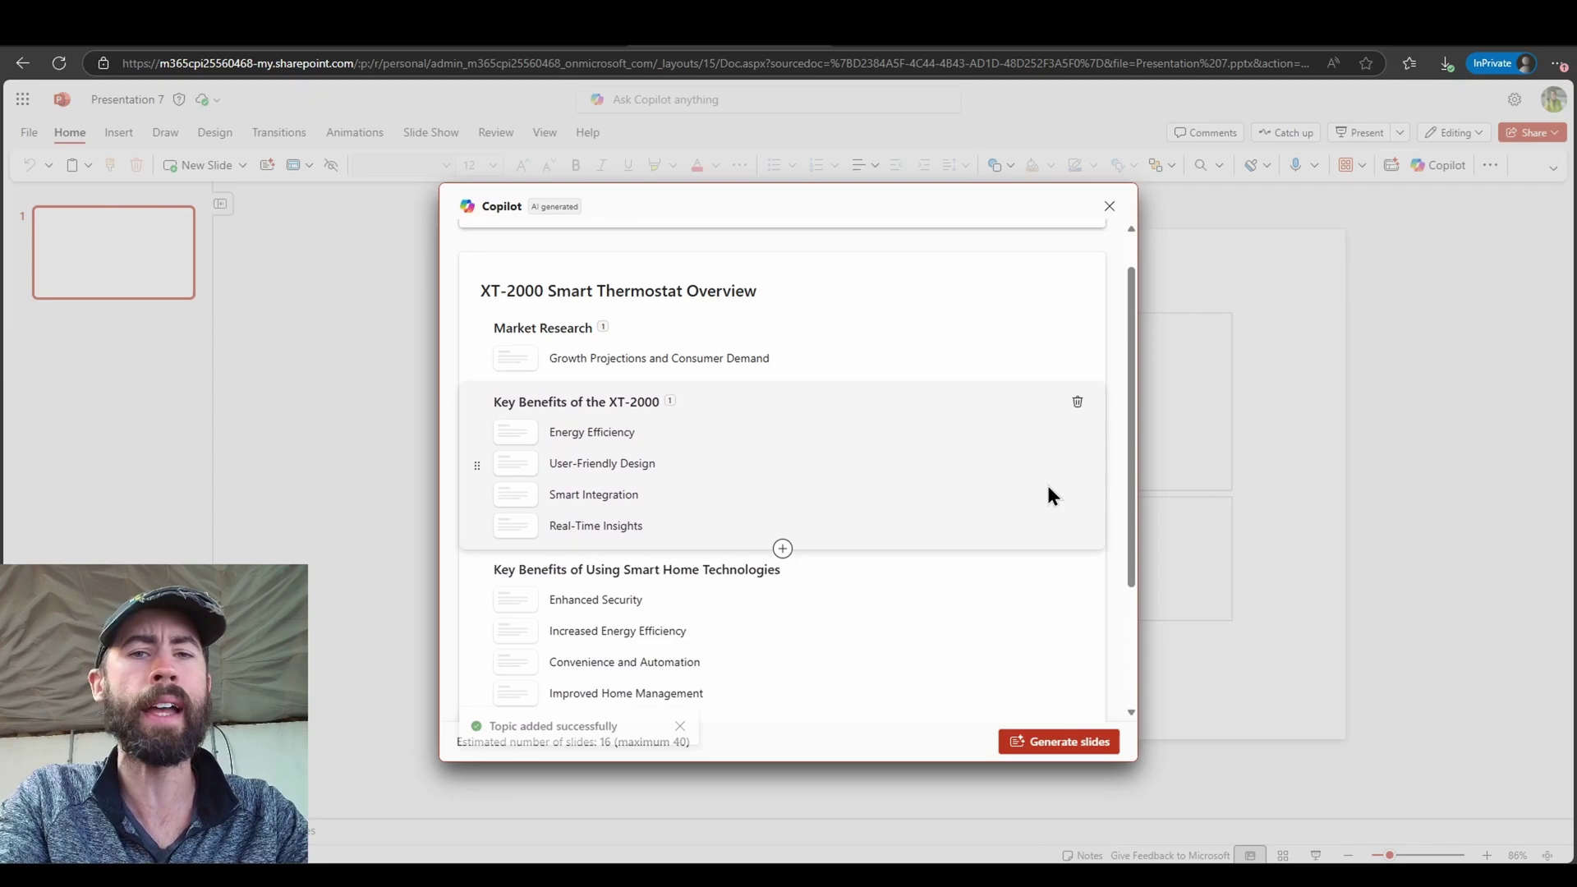
Move the smart home topic above Key Benefits of the XT-2000 and generate the slides
scroll(1027, 505, "down", 2)
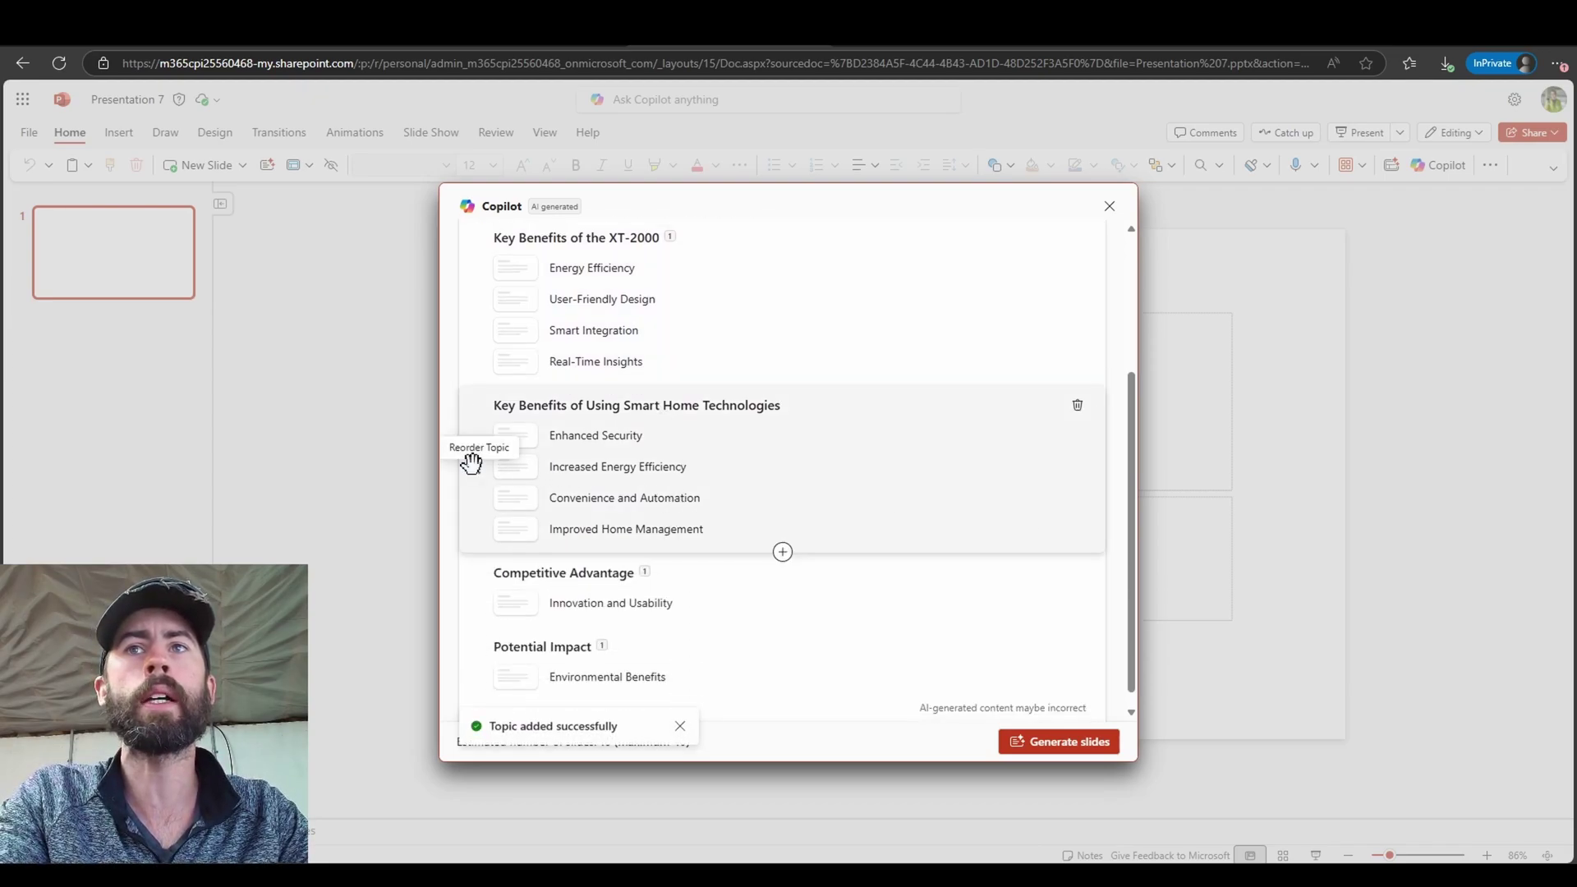
left_click_drag(477, 467, 507, 301)
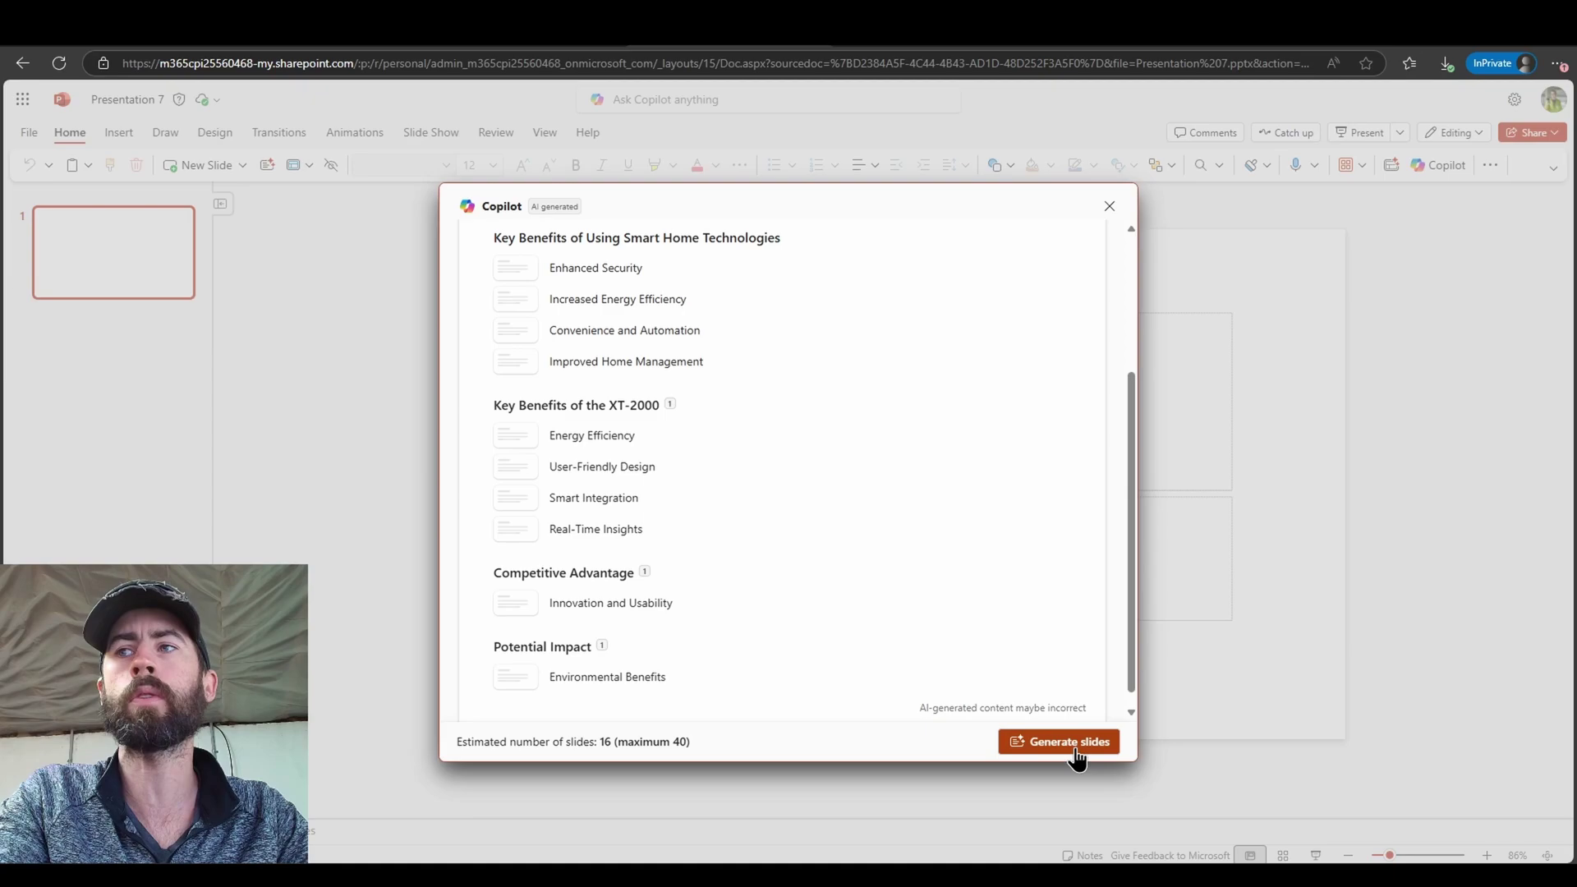
left_click(1075, 751)
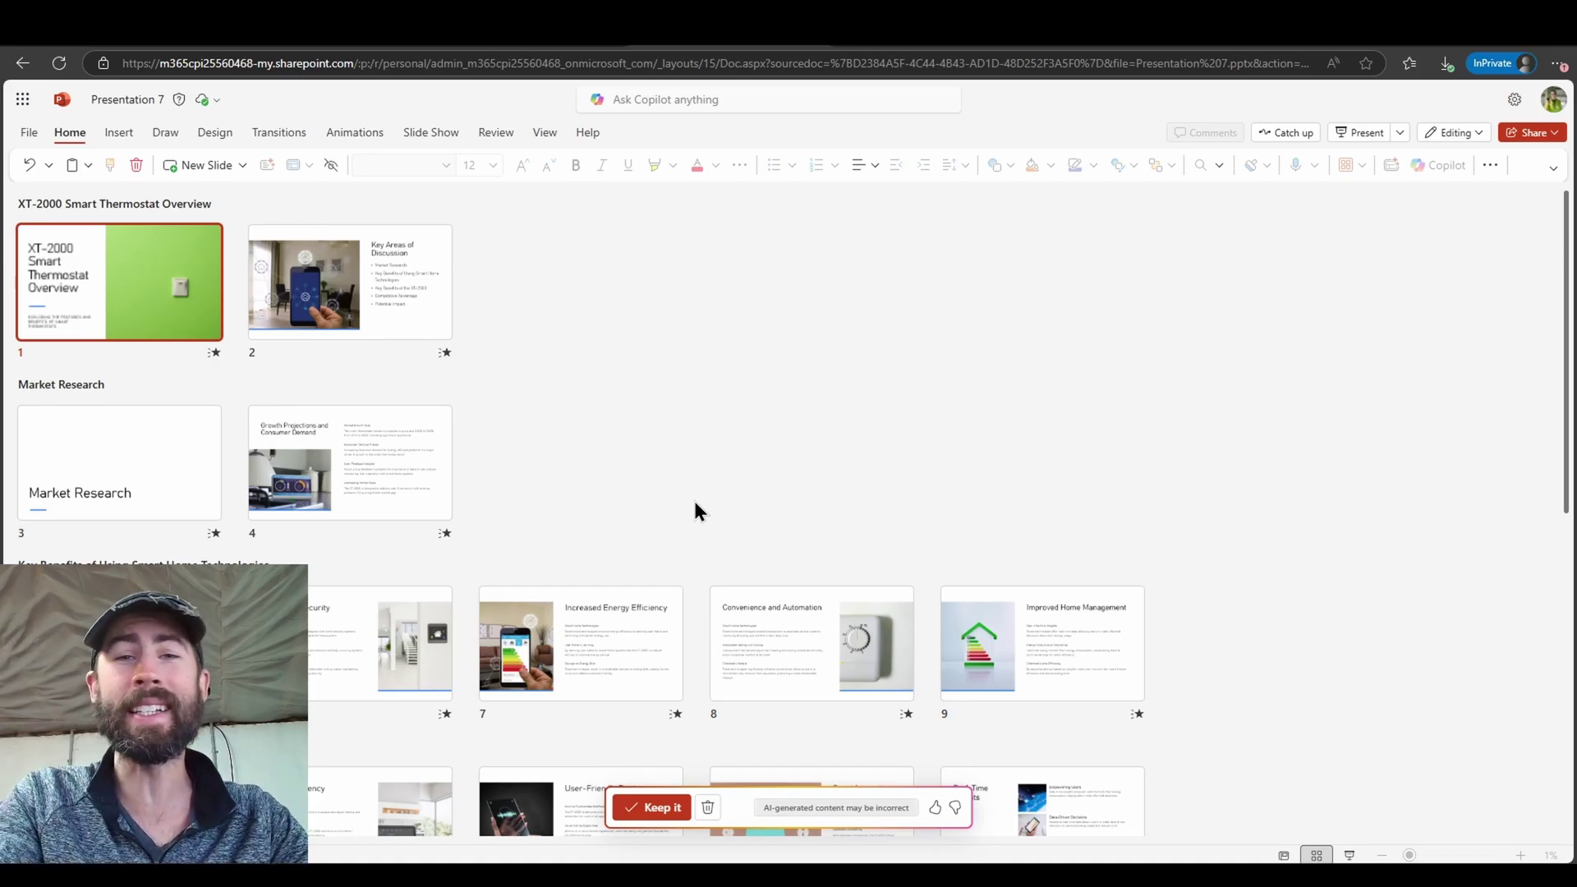
Keep the generated XT-2000 deck and open slide 5, Key Benefits of Using Smart Home Technologies
scroll(694, 511, "down", 5)
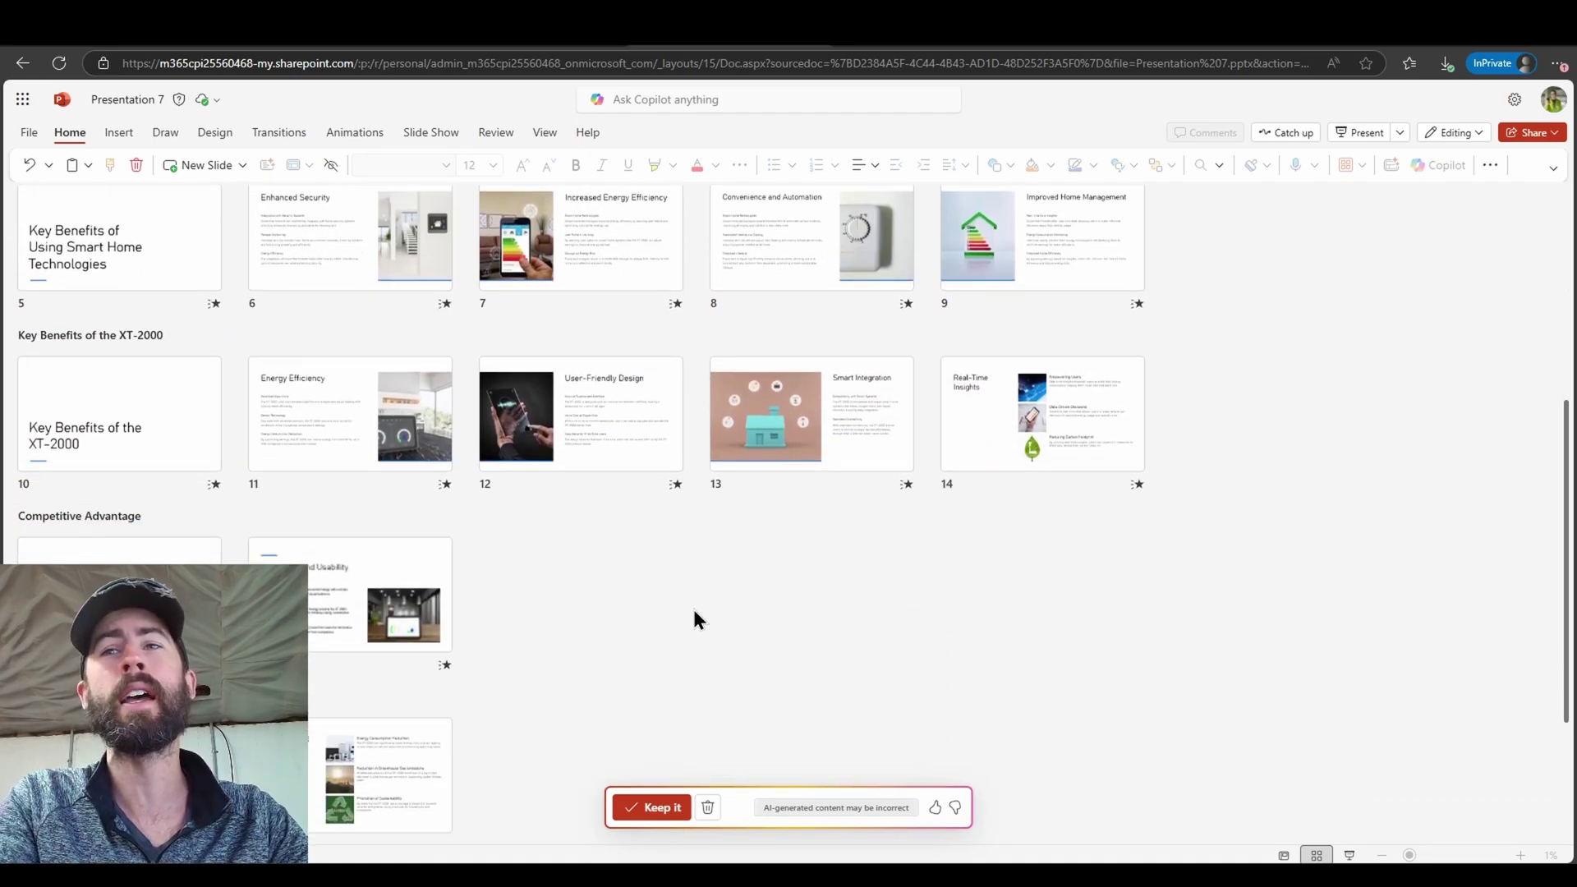
left_click(663, 809)
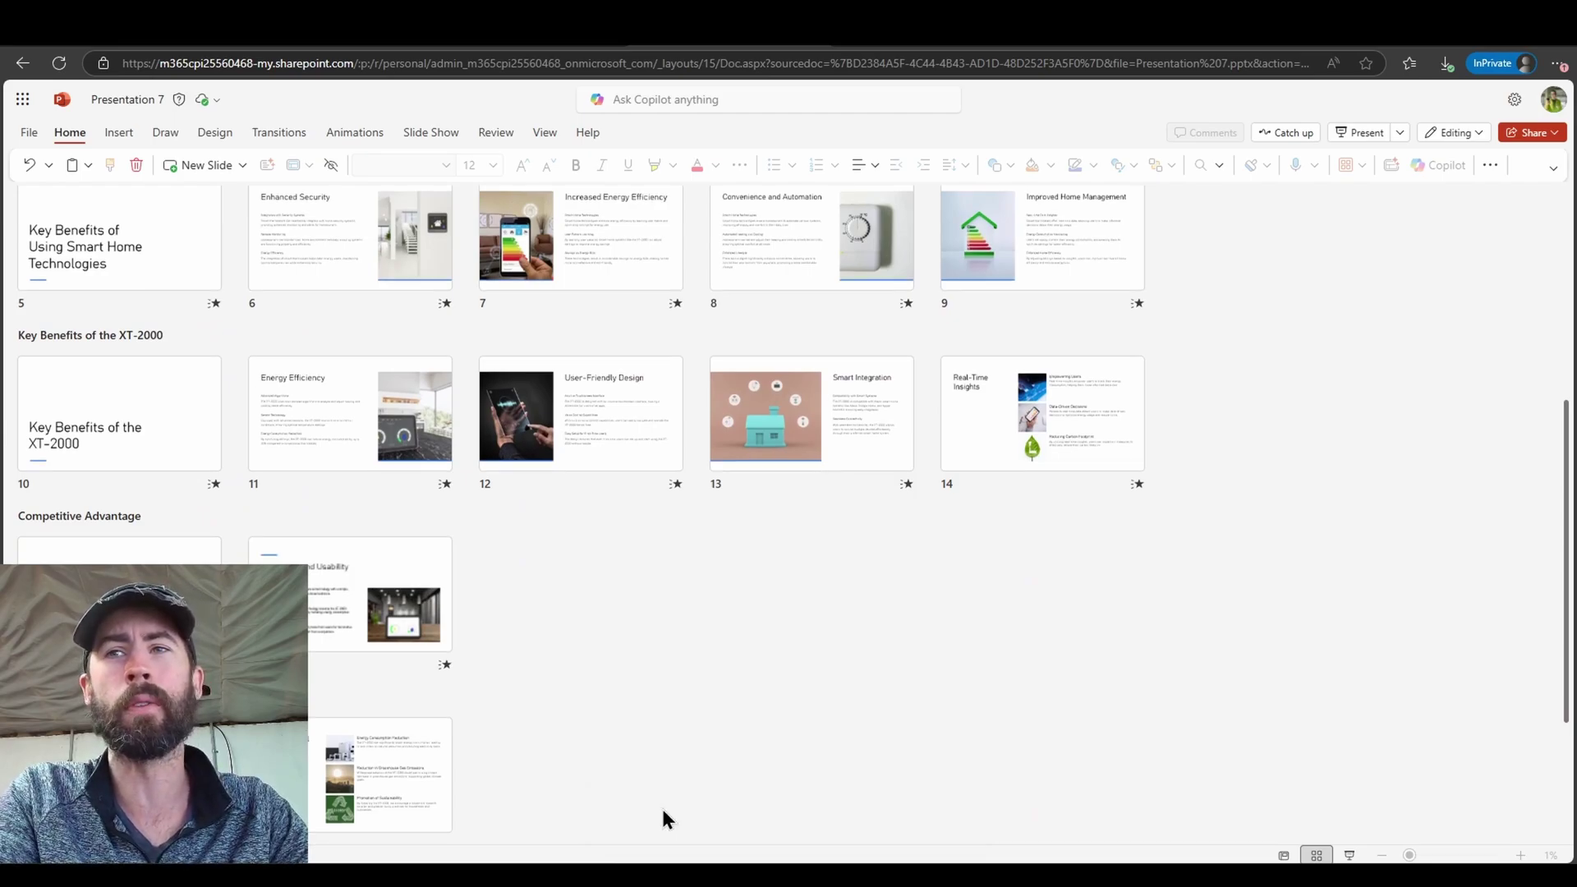
scroll(633, 674, "up", 4)
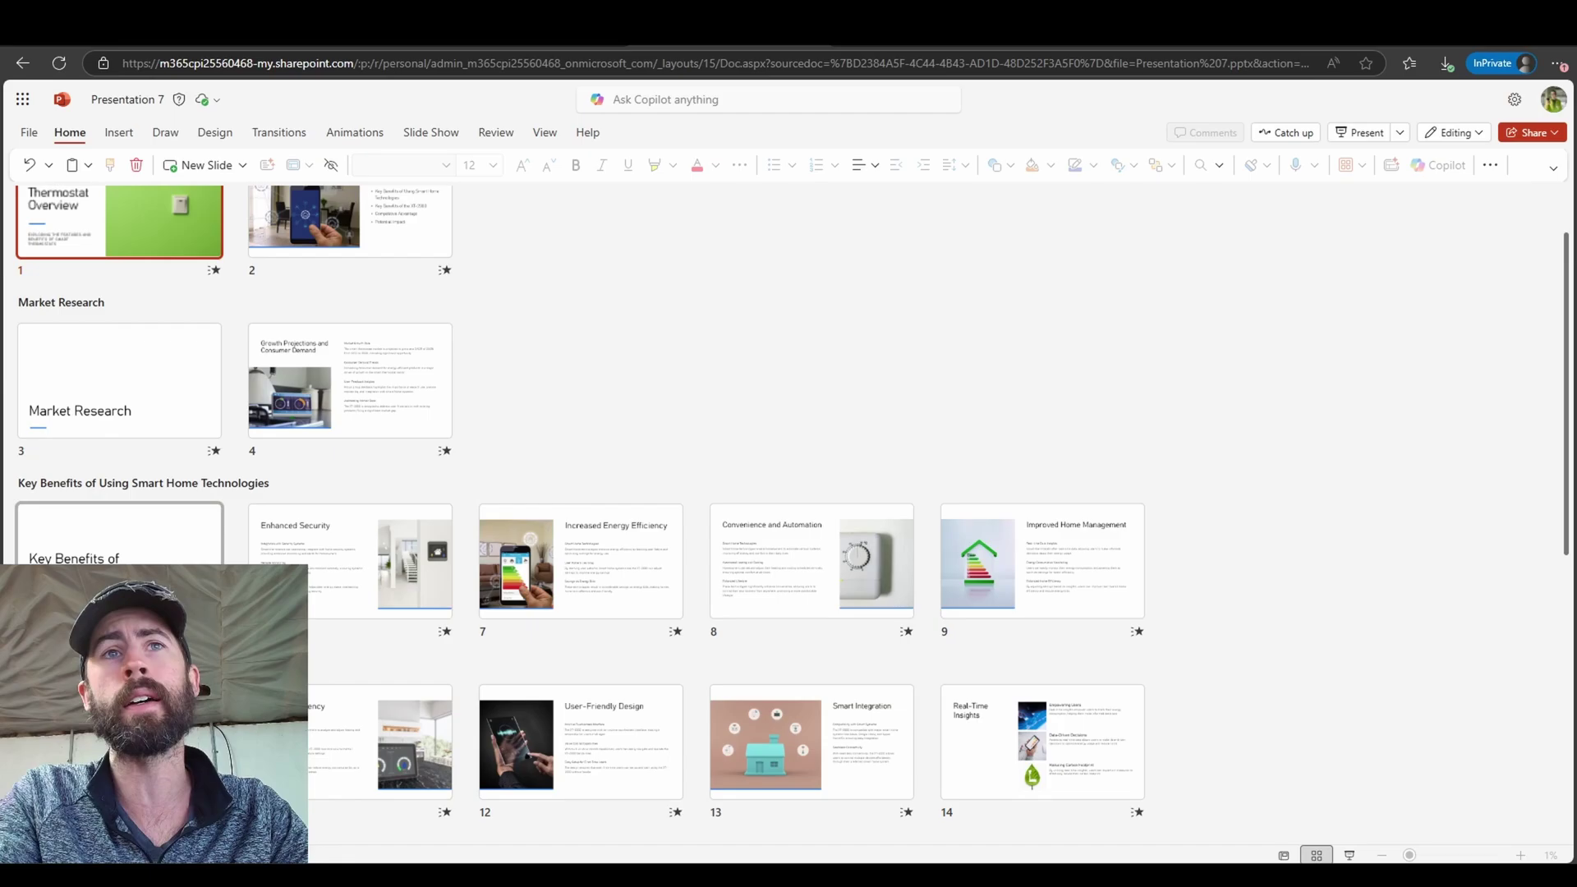
left_click(123, 588)
double_click(123, 587)
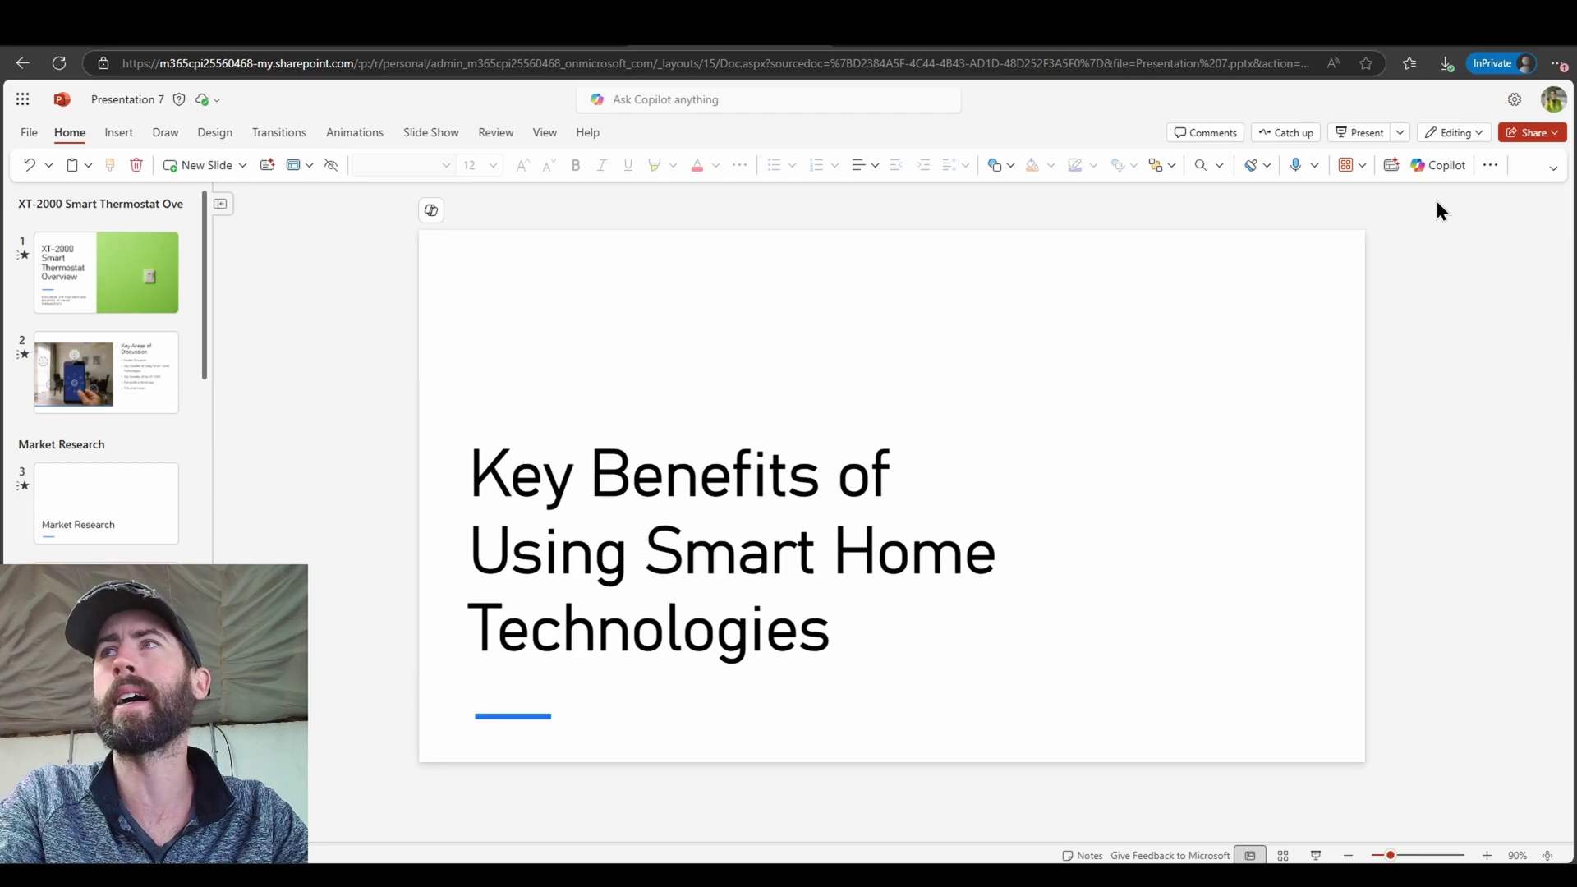
Apply the city-skyline video Designer layout to slide 5, then go to the Enhanced Security slide
left_click(1391, 165)
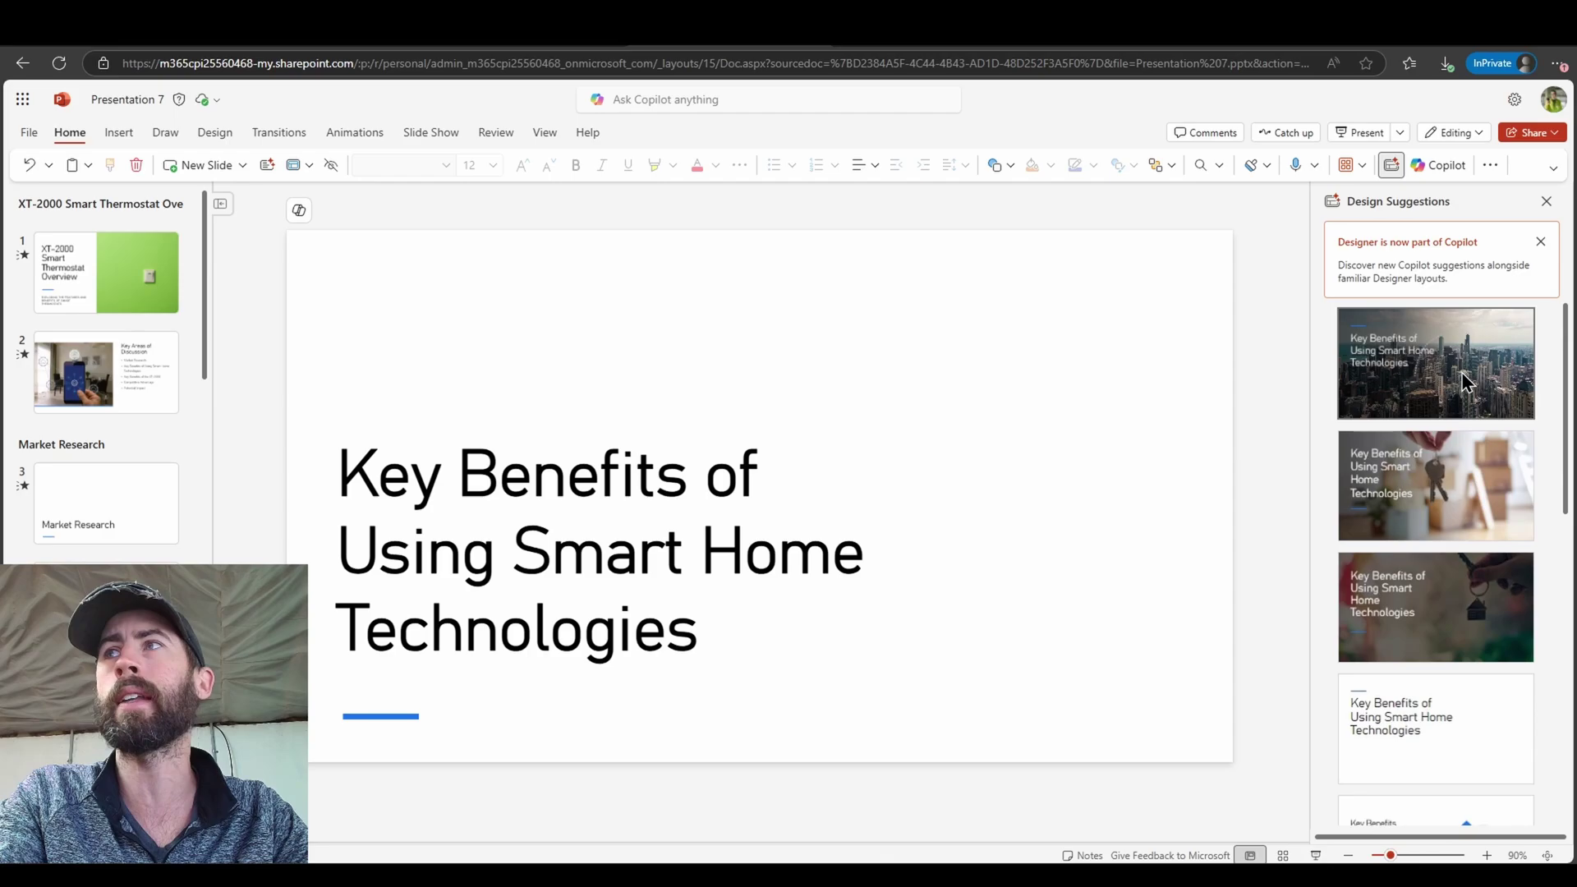
left_click(1467, 382)
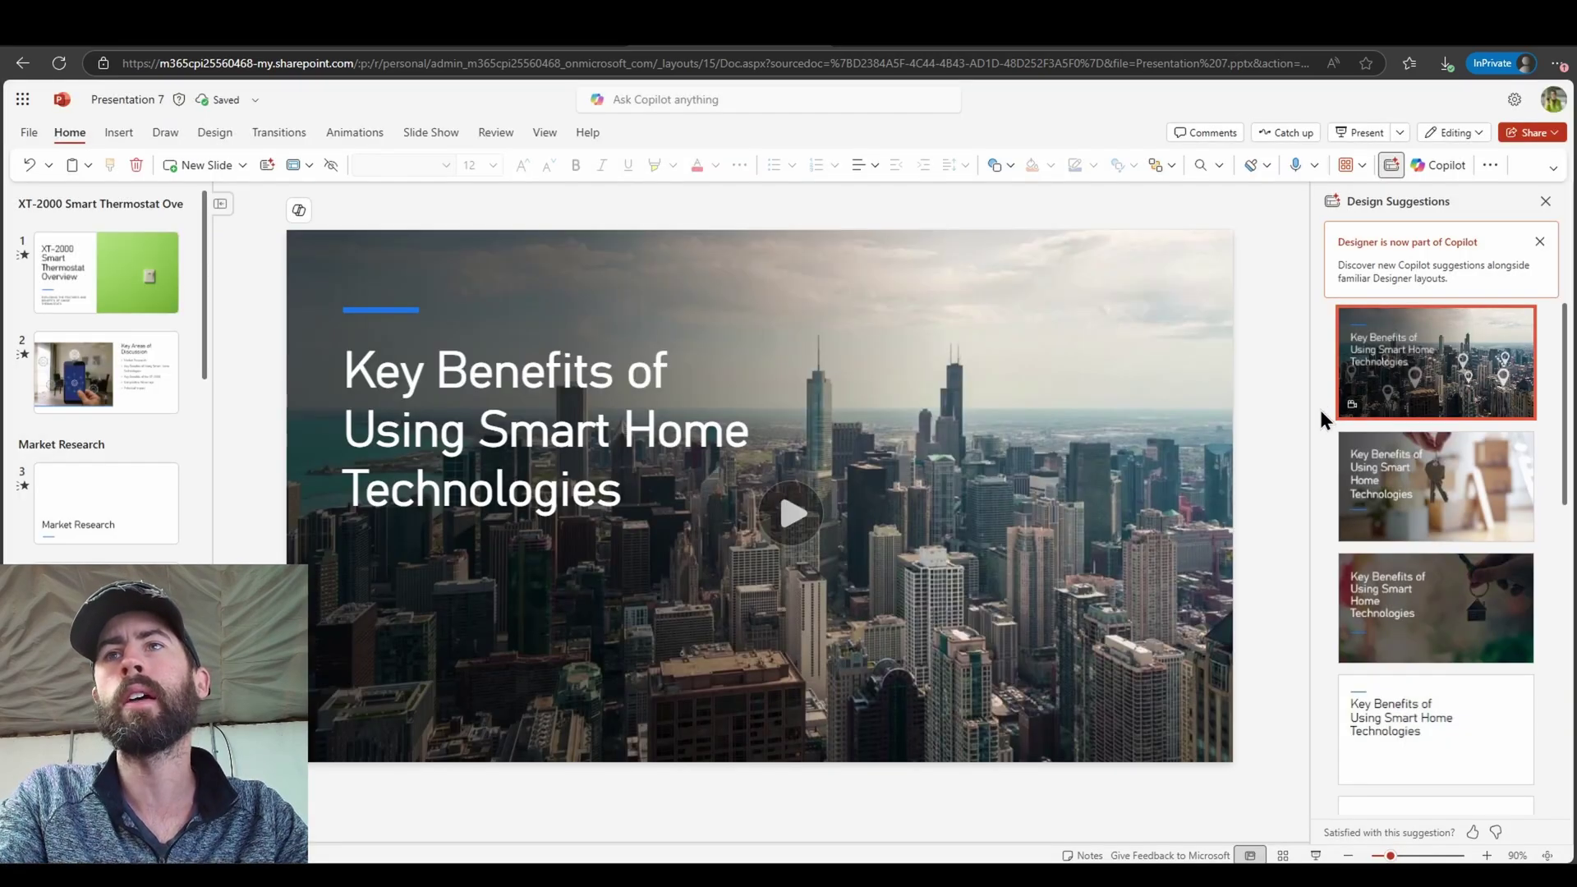
left_click(1164, 496)
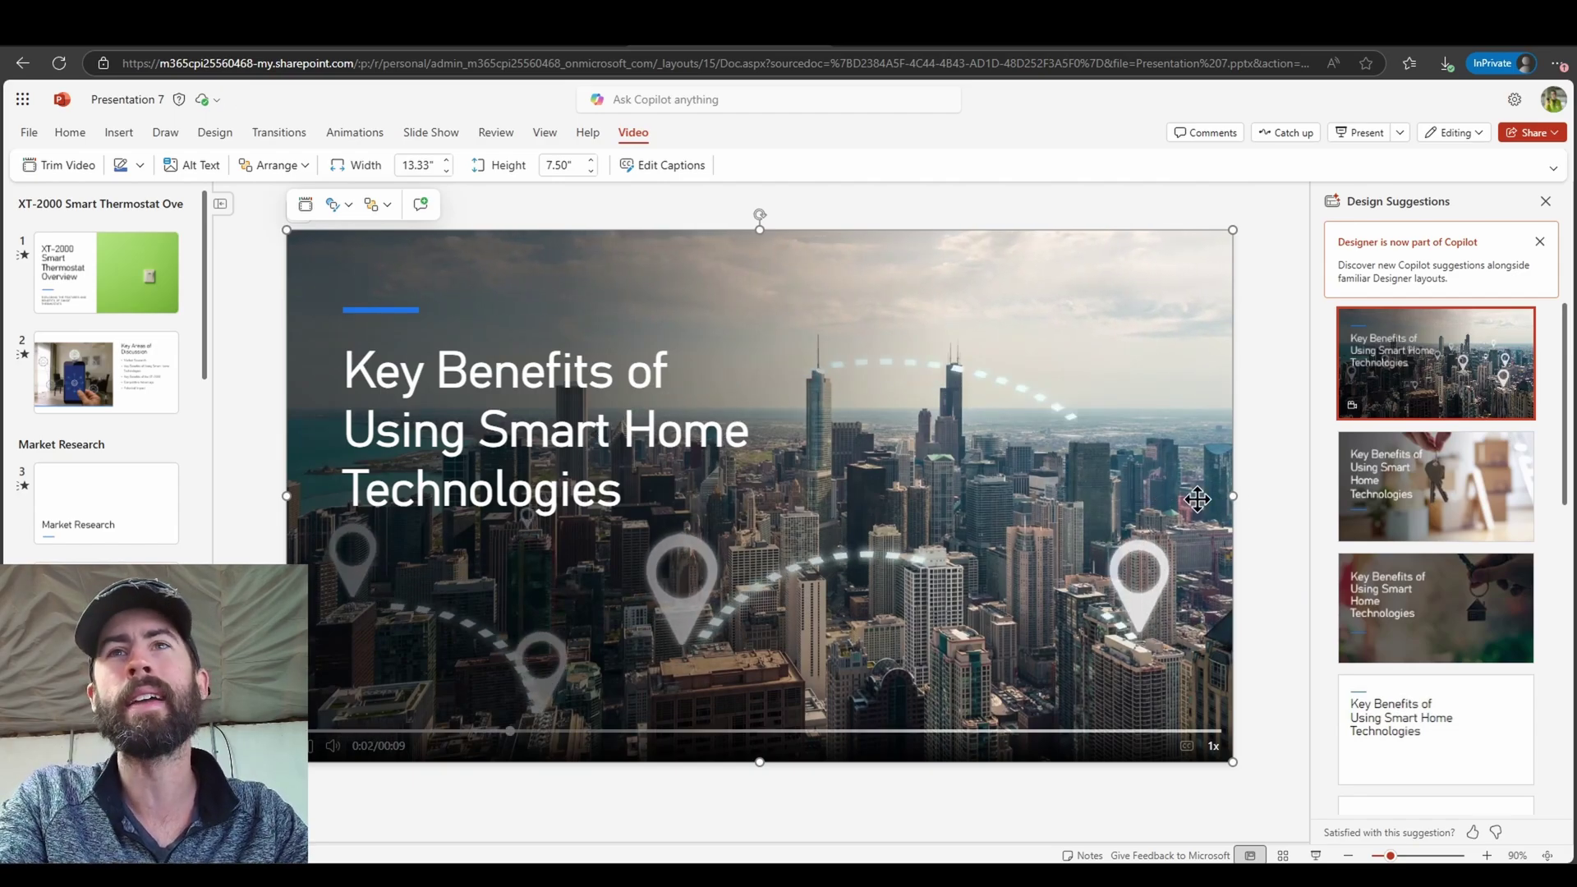
scroll(107, 411, "down", 4)
left_click(124, 518)
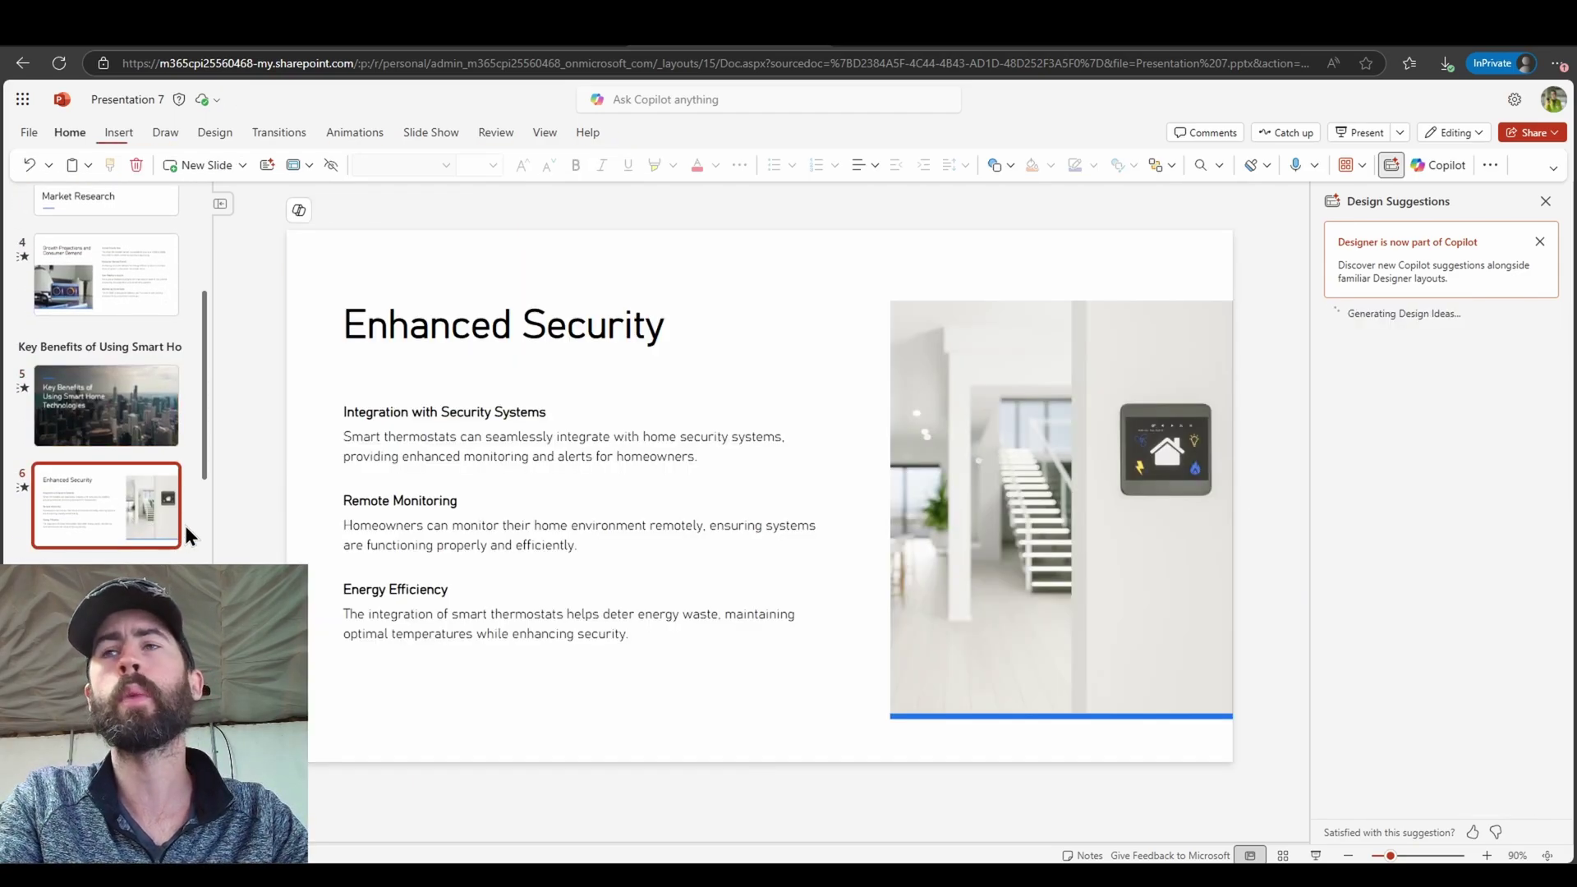
Select all the text in the Enhanced Security slide's body box
left_click(626, 613)
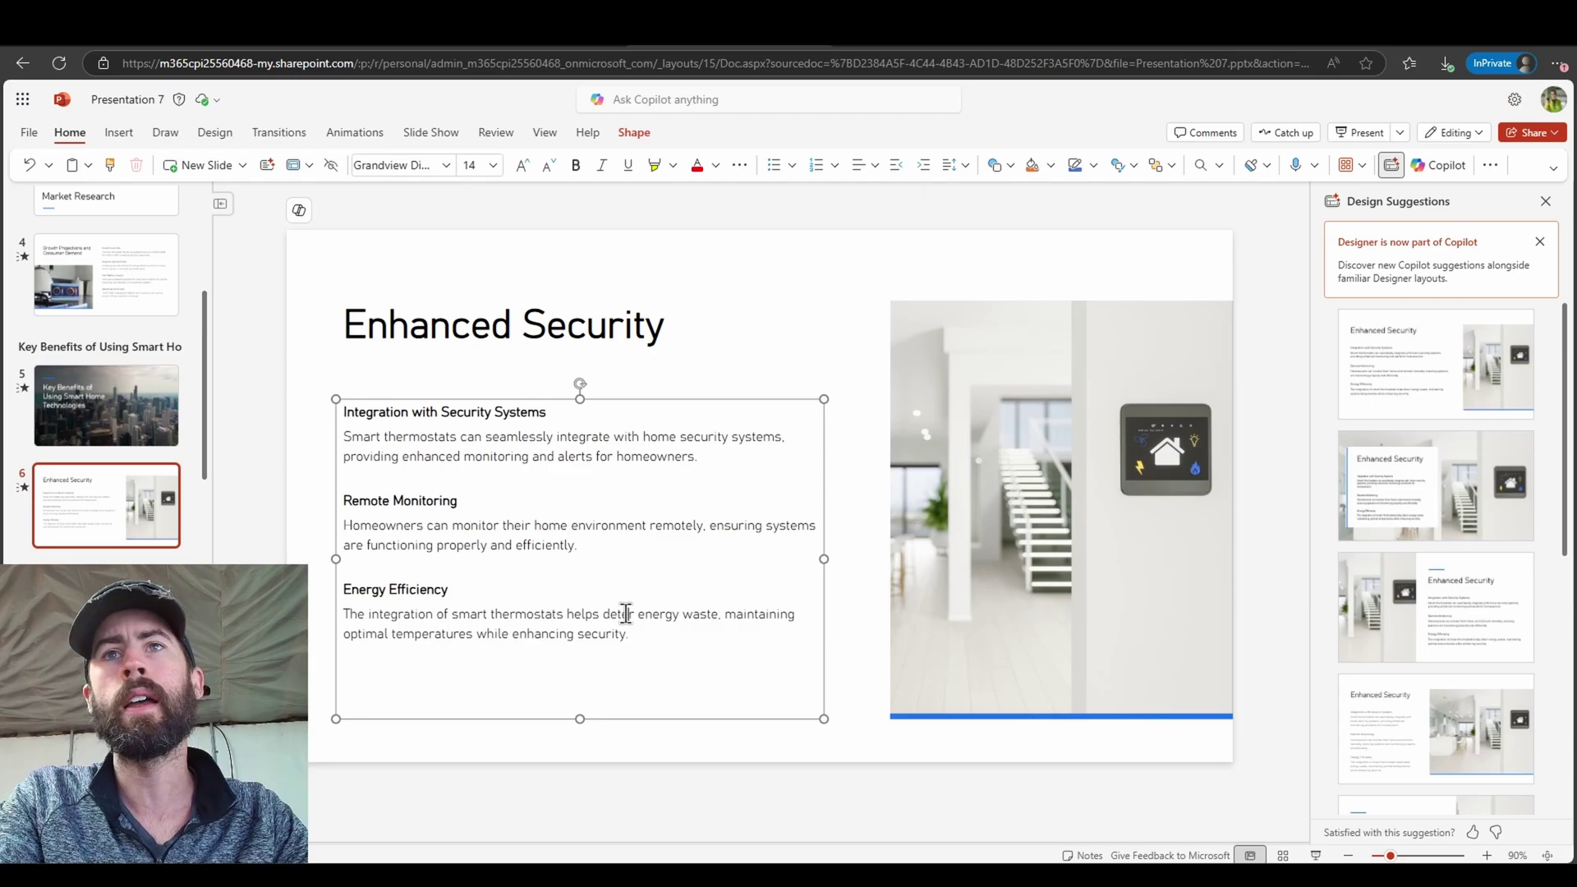
left_click(348, 413)
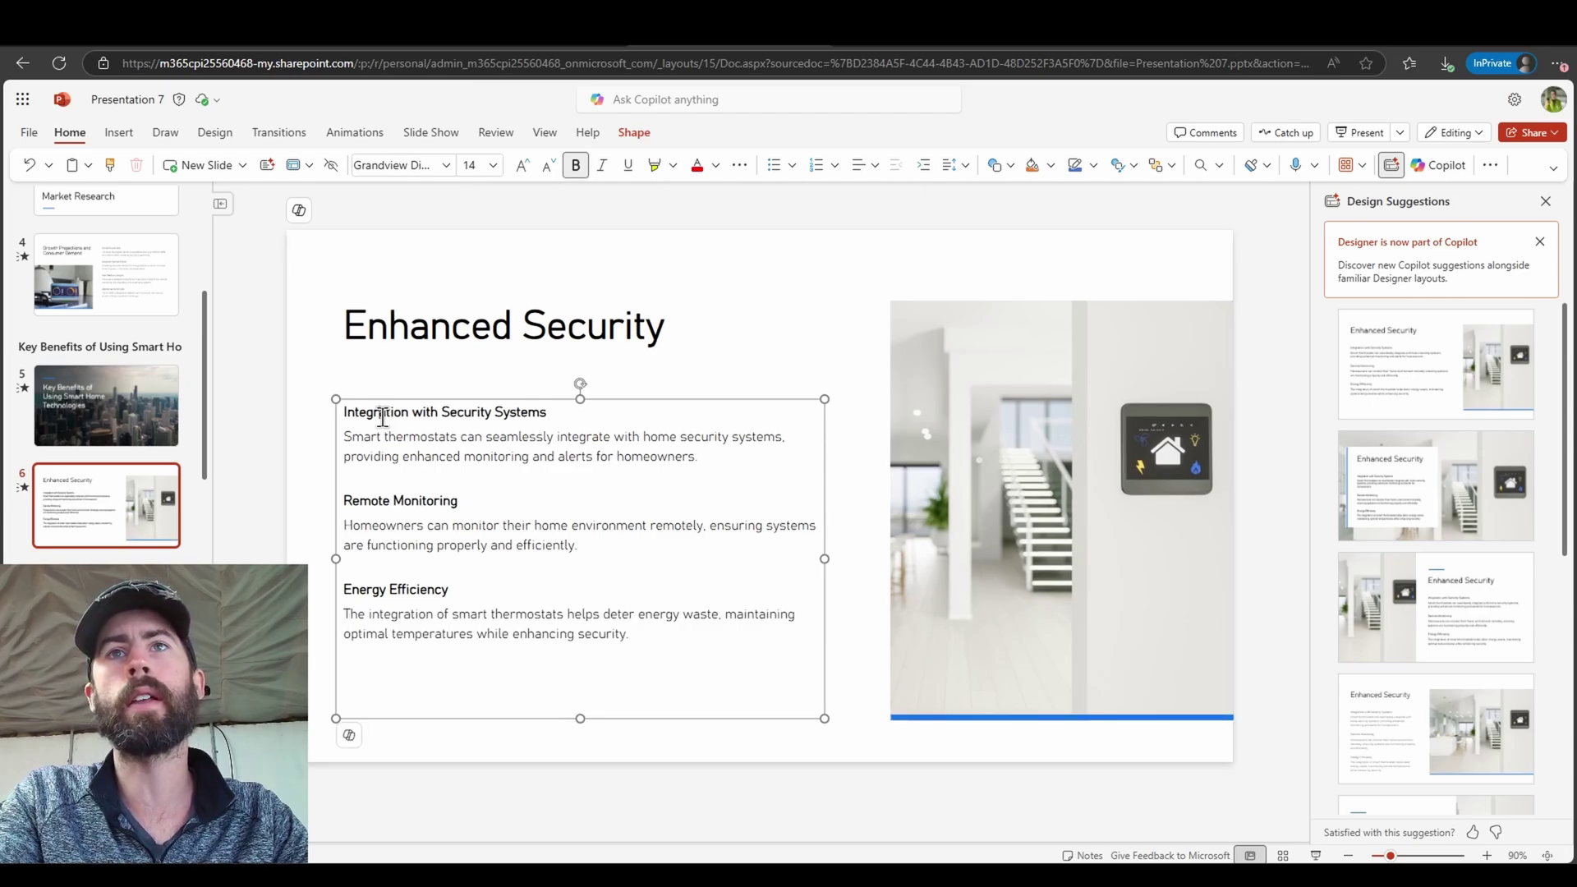
triple_click(478, 540)
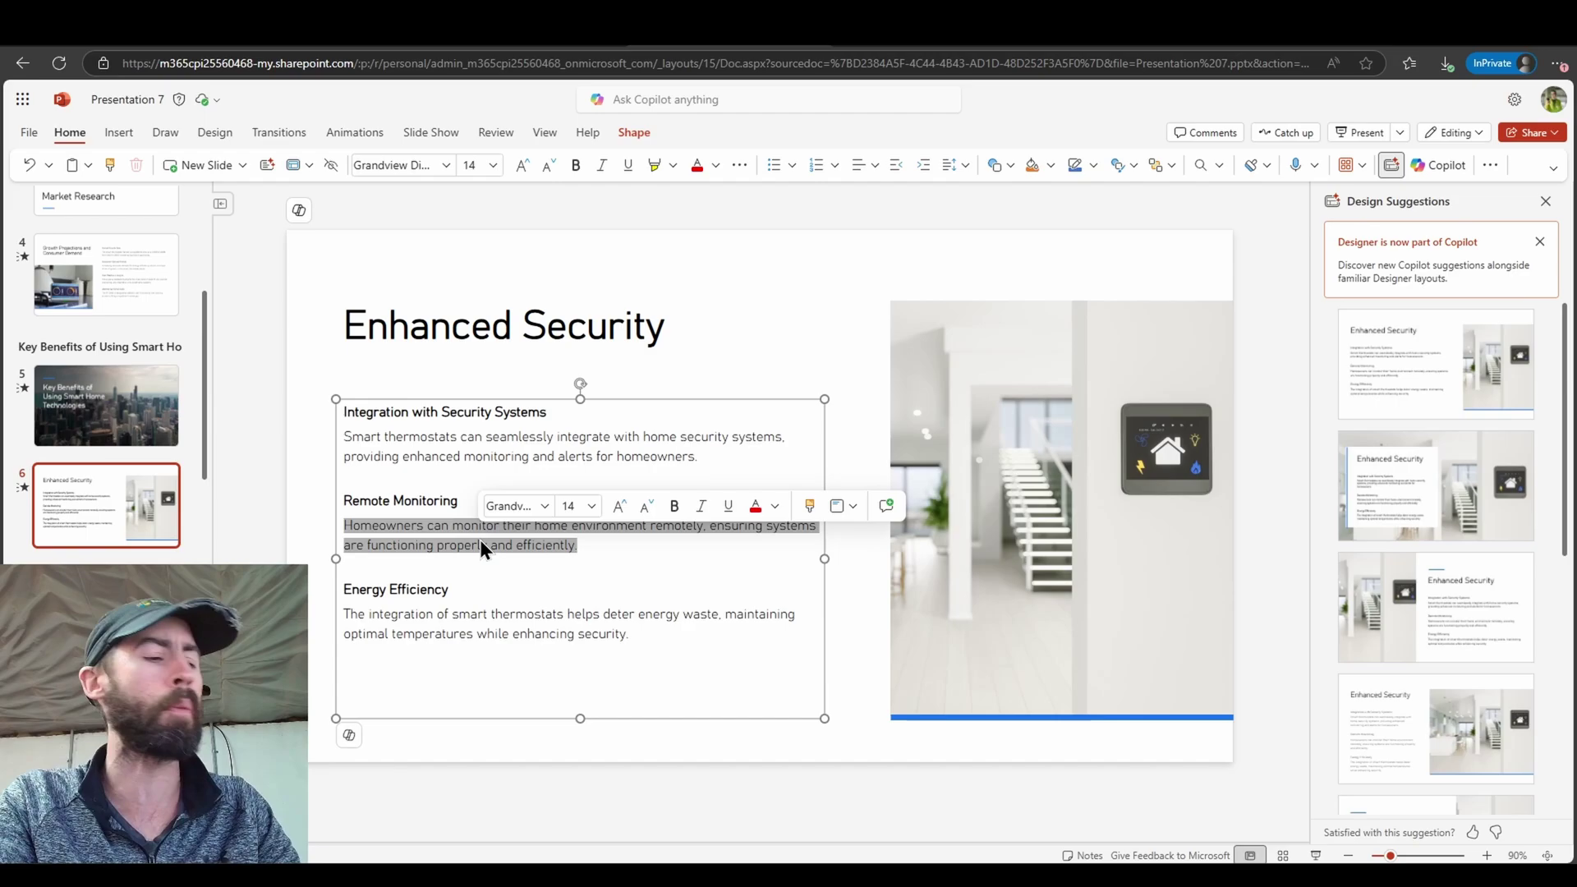
key("ctrl+a")
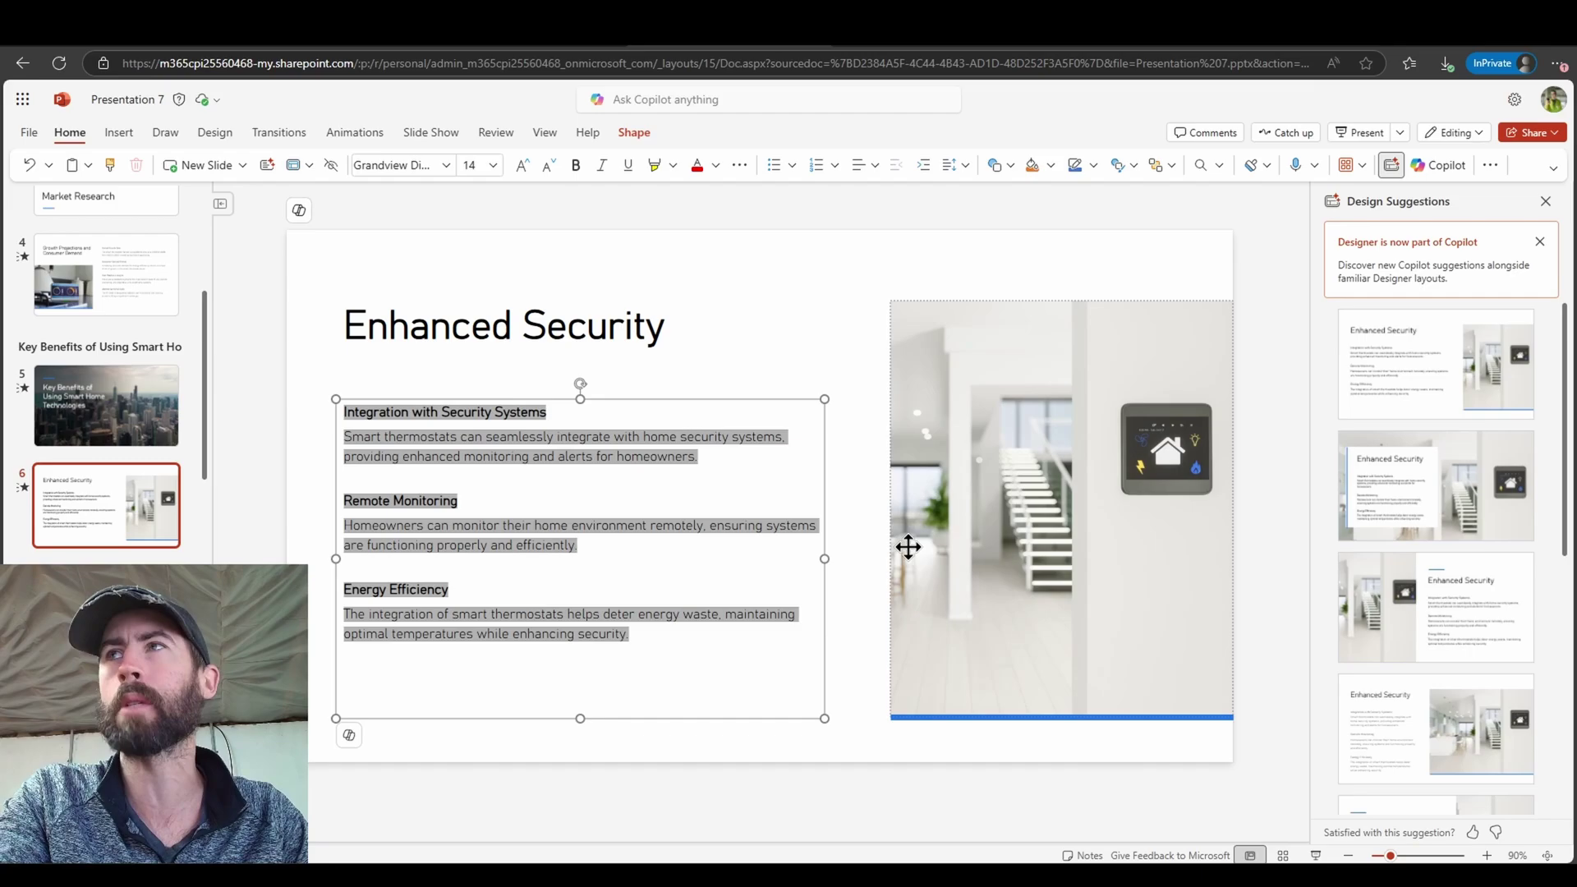
Paste the slide's three topics into Copilot and ask for a more engaging rewrite
left_click(1441, 166)
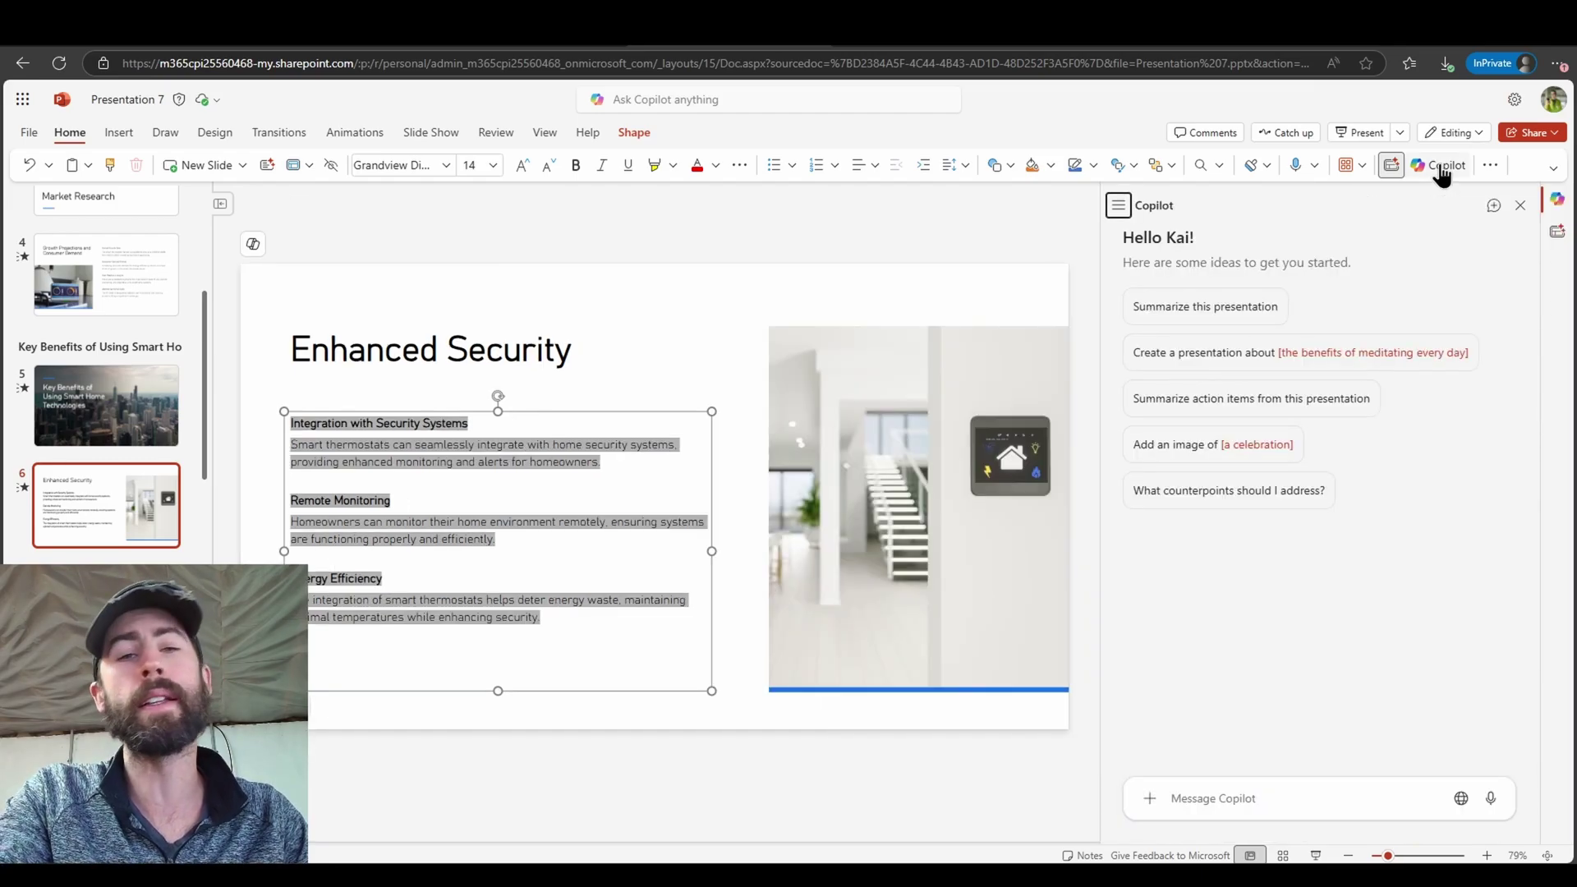
left_click(1277, 795)
key("ctrl+v")
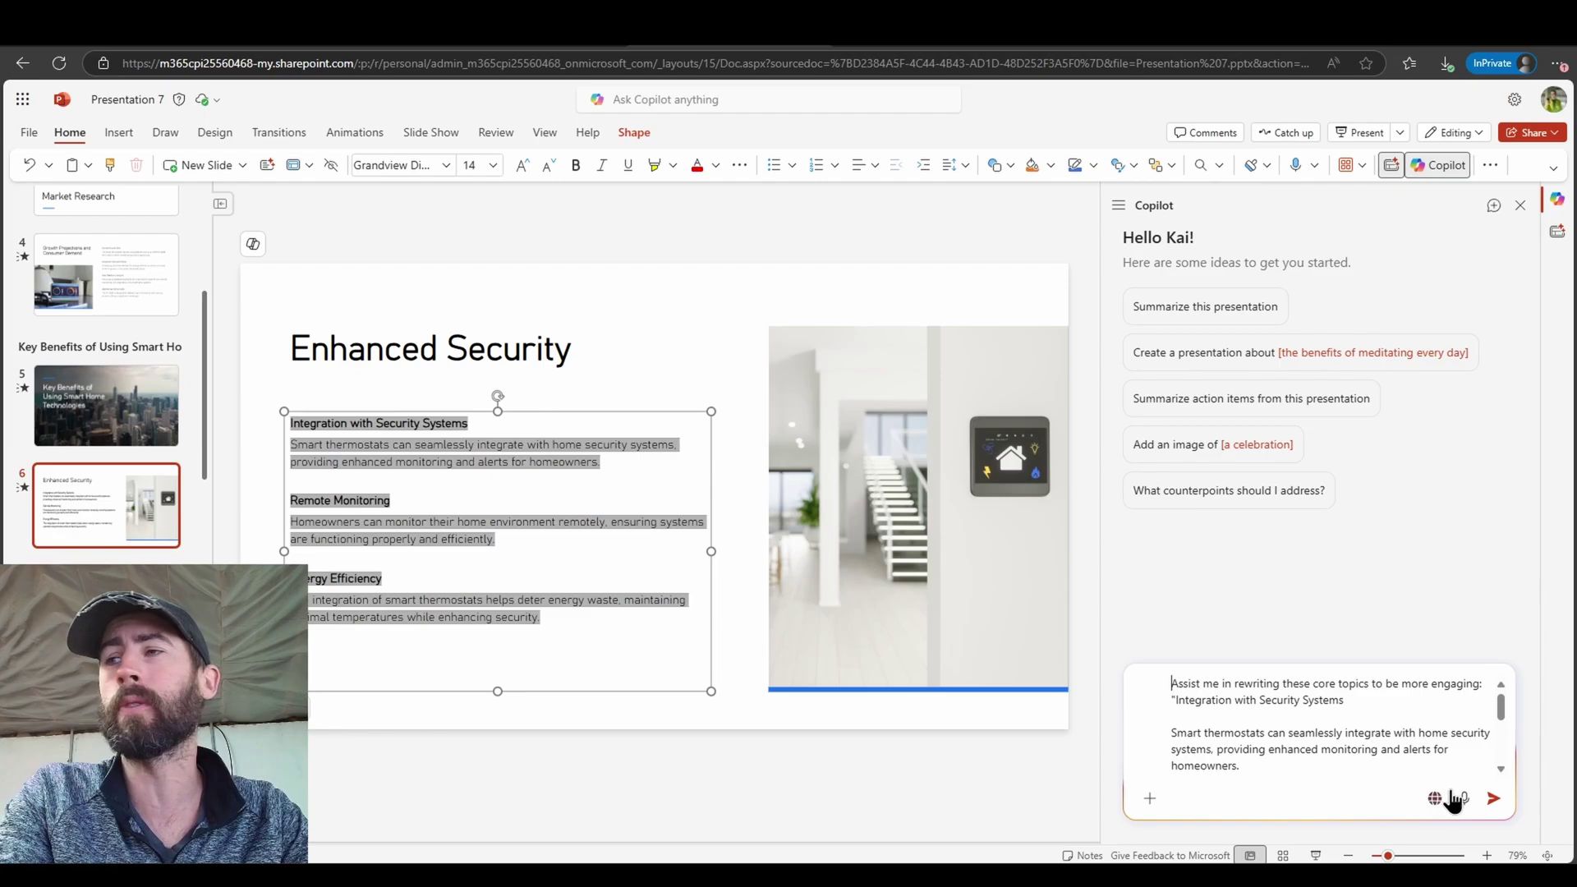
left_click(1494, 799)
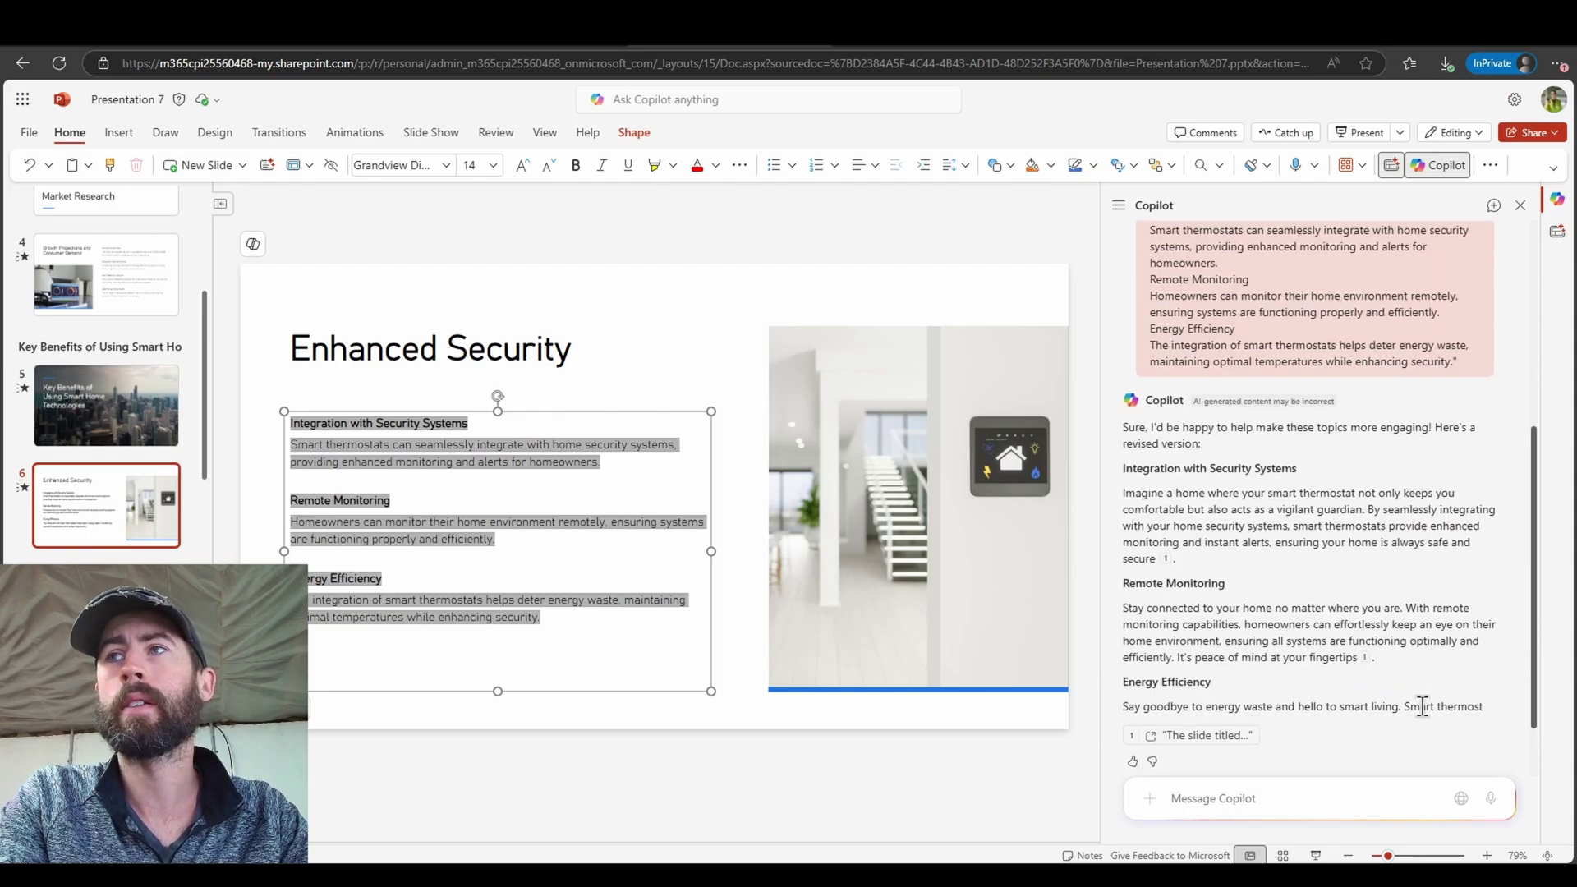
Ask Copilot to make the points more concise and in a bullet list format
left_click(1358, 801)
type("Make")
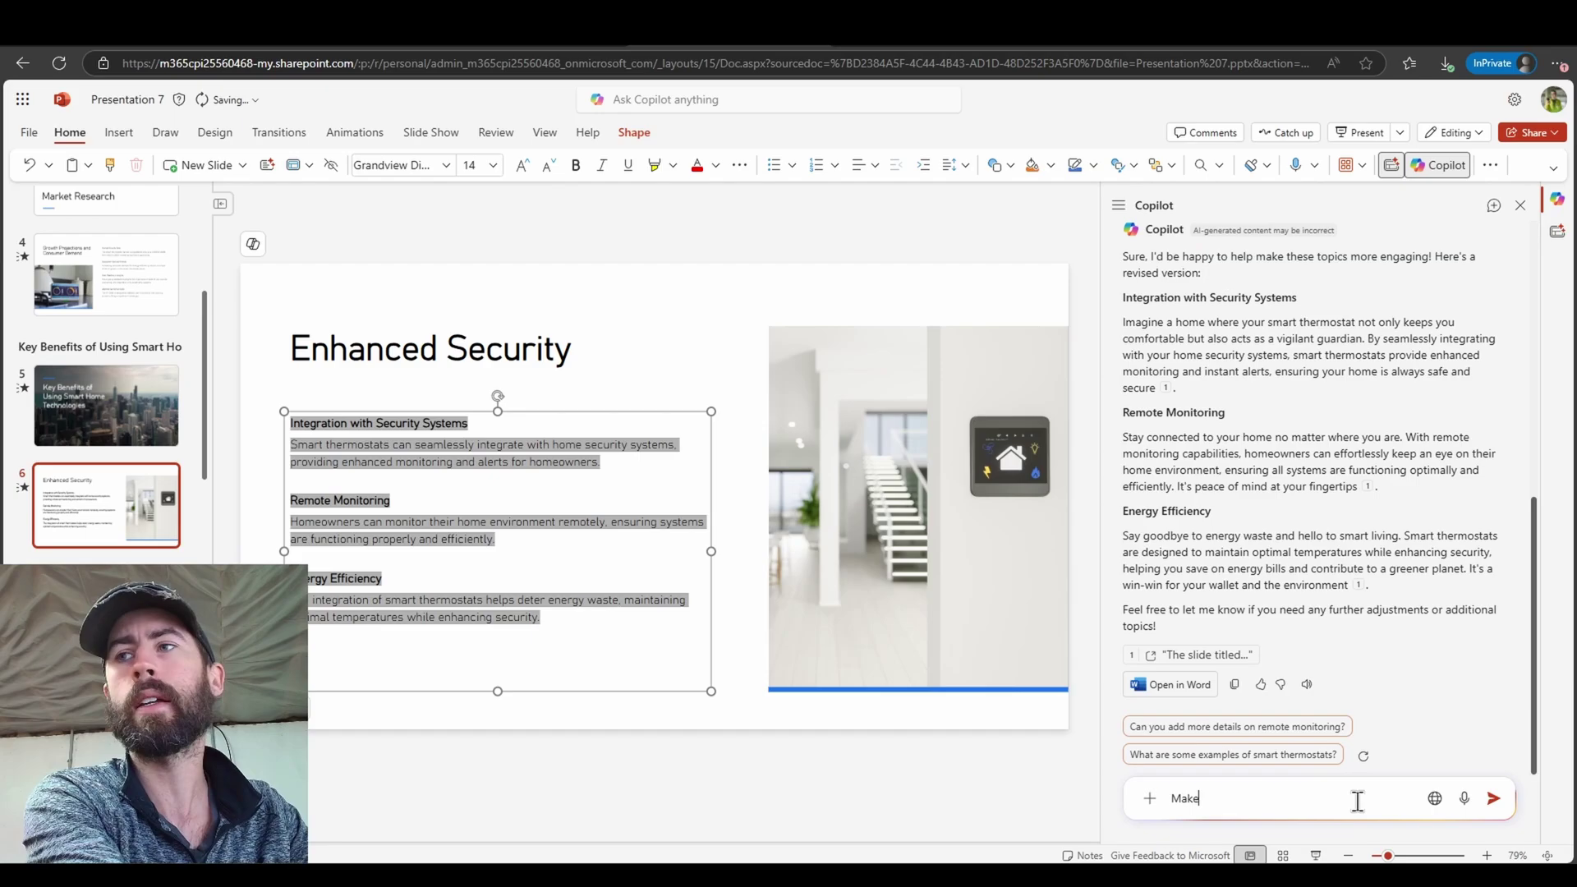
type(" the points more concis")
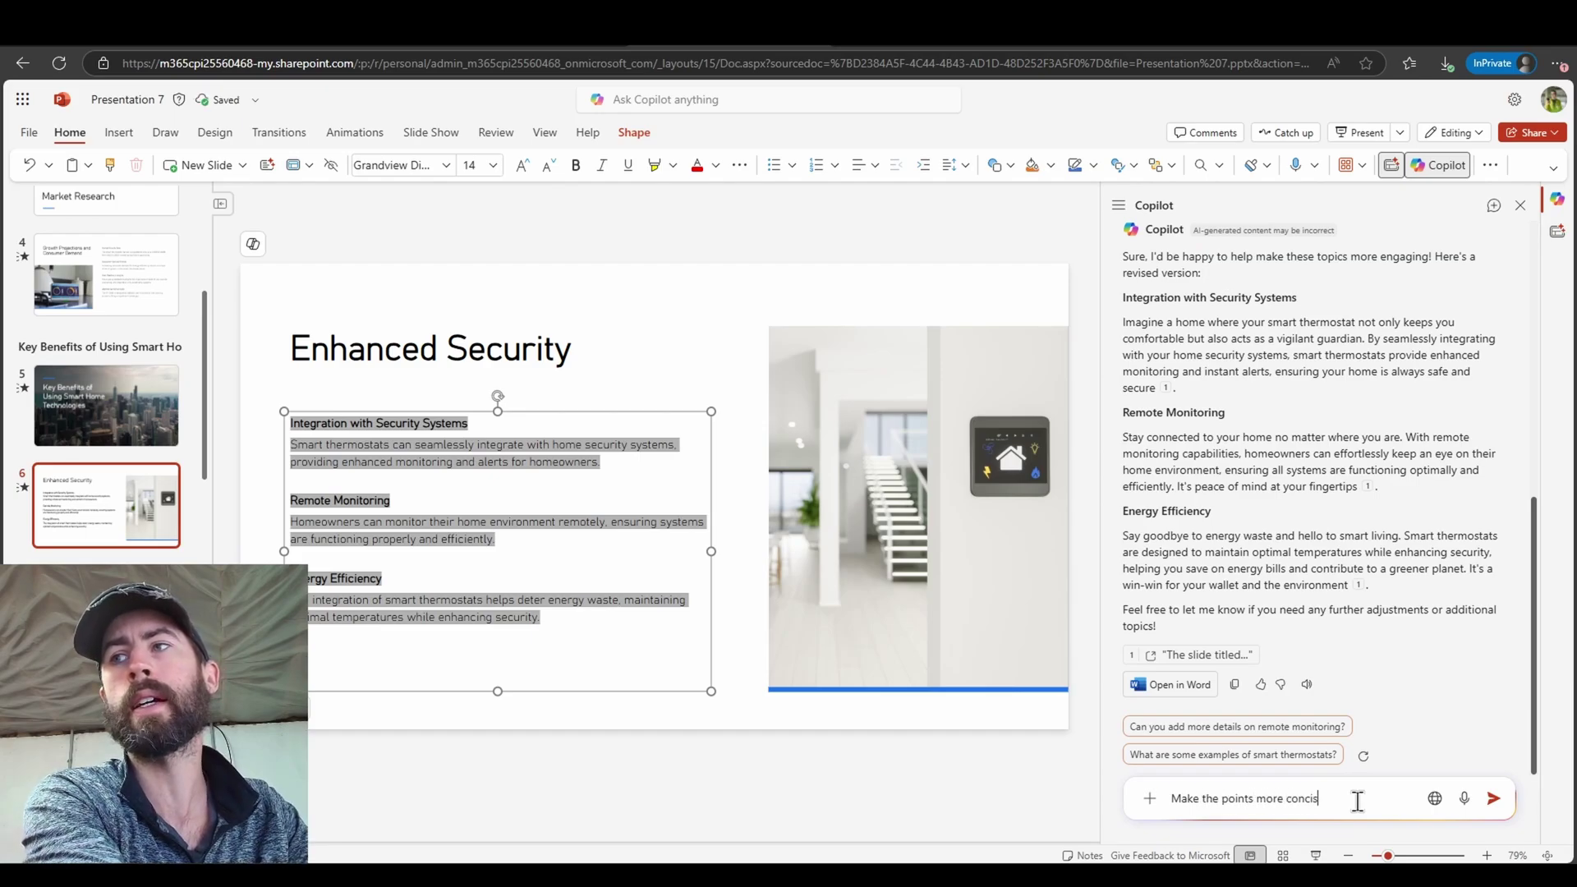
type("e and in a bullet list")
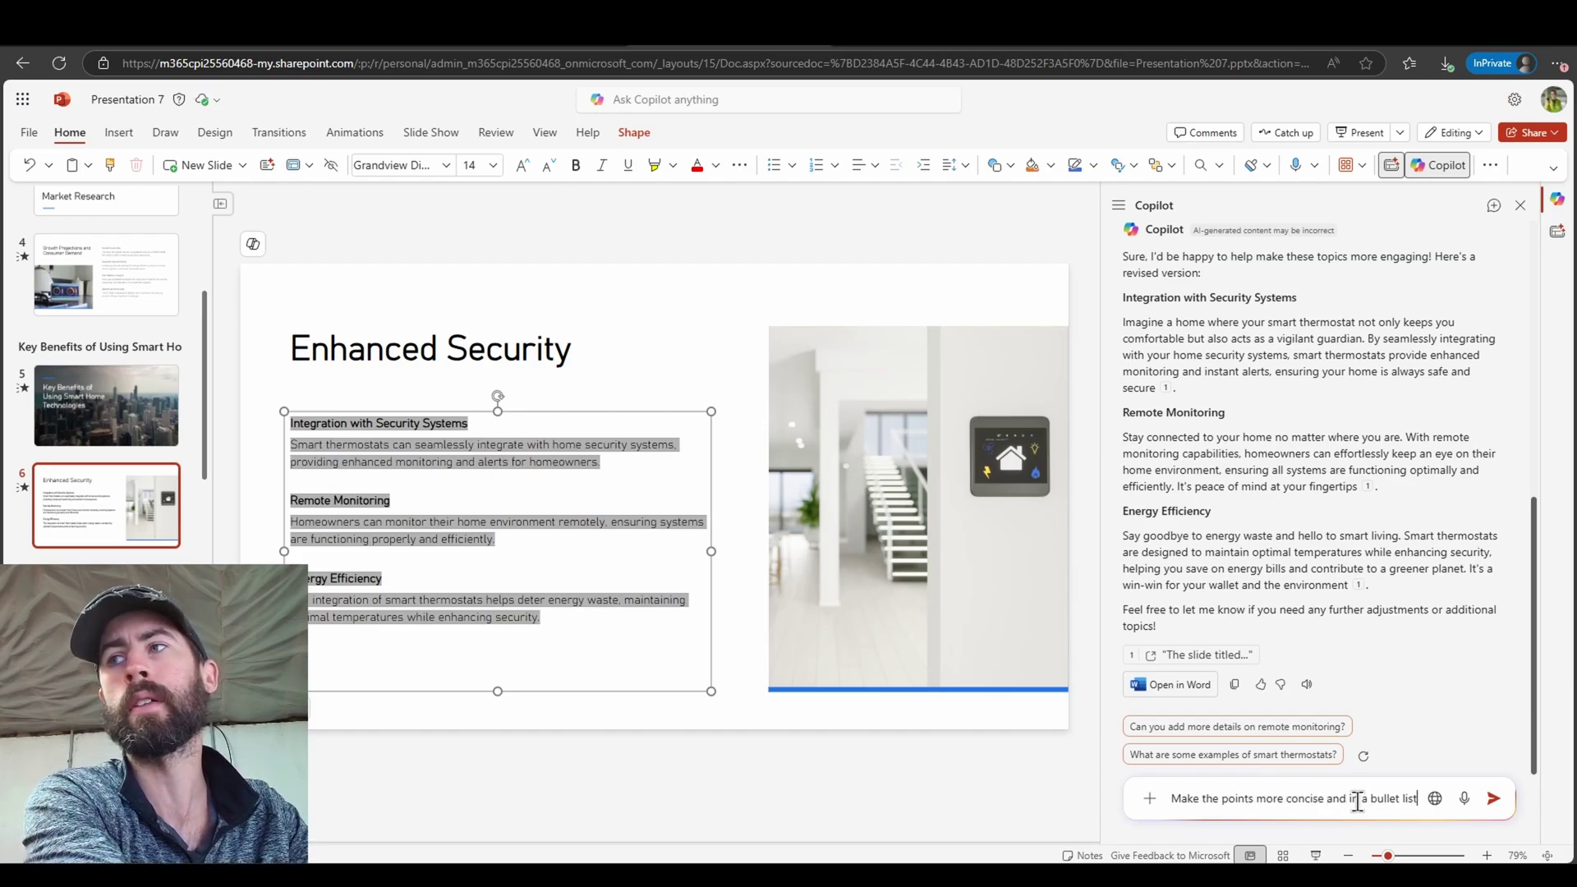
type(" format")
key("Return")
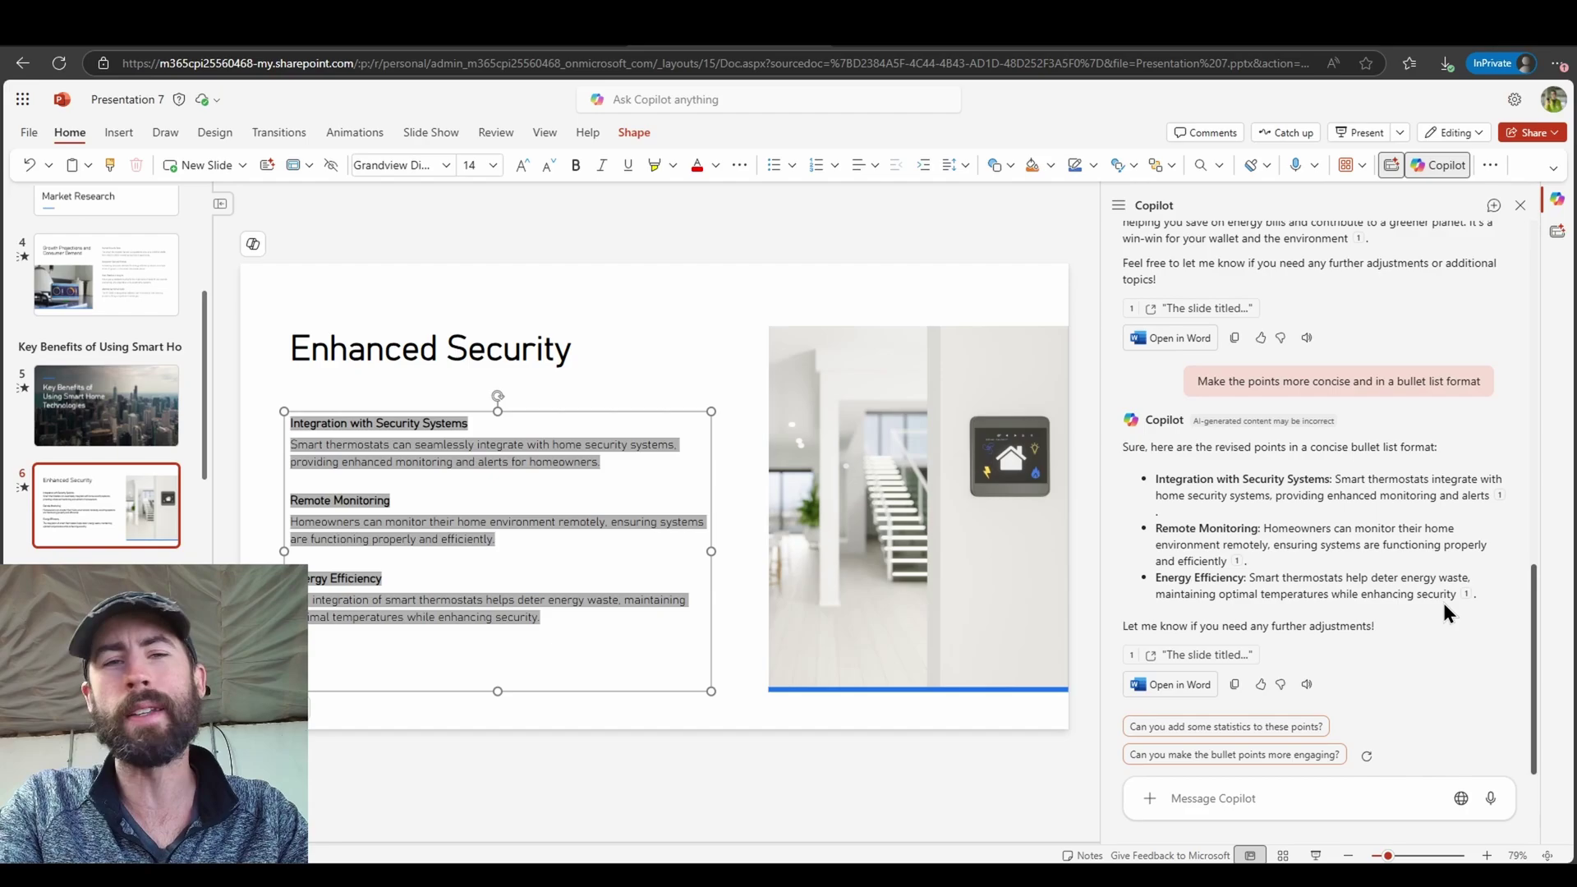
left_click(1289, 793)
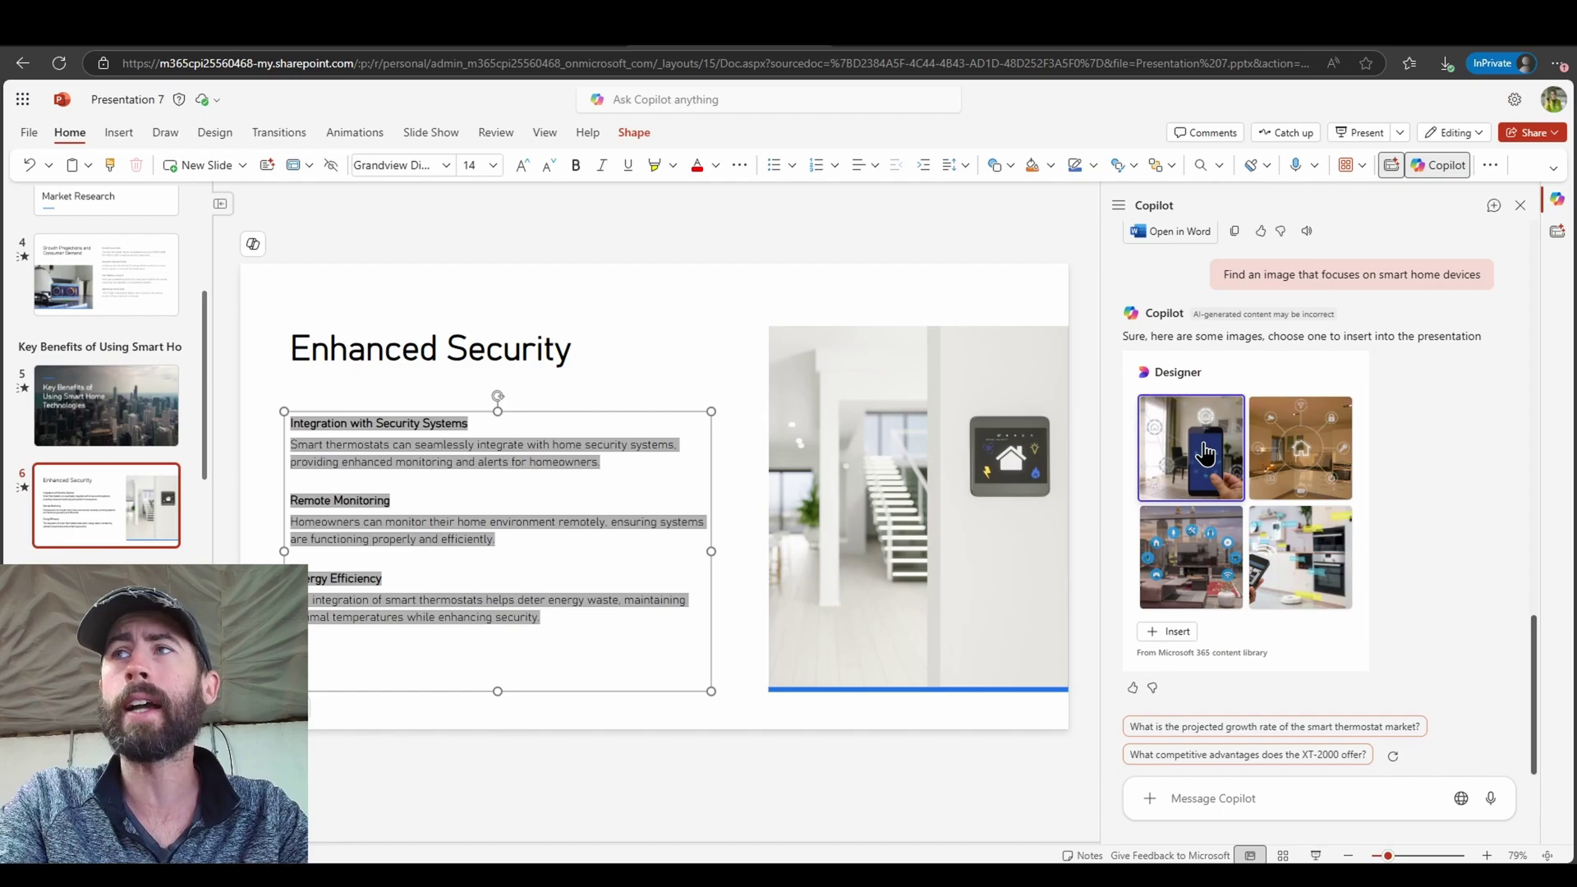
left_click(1183, 632)
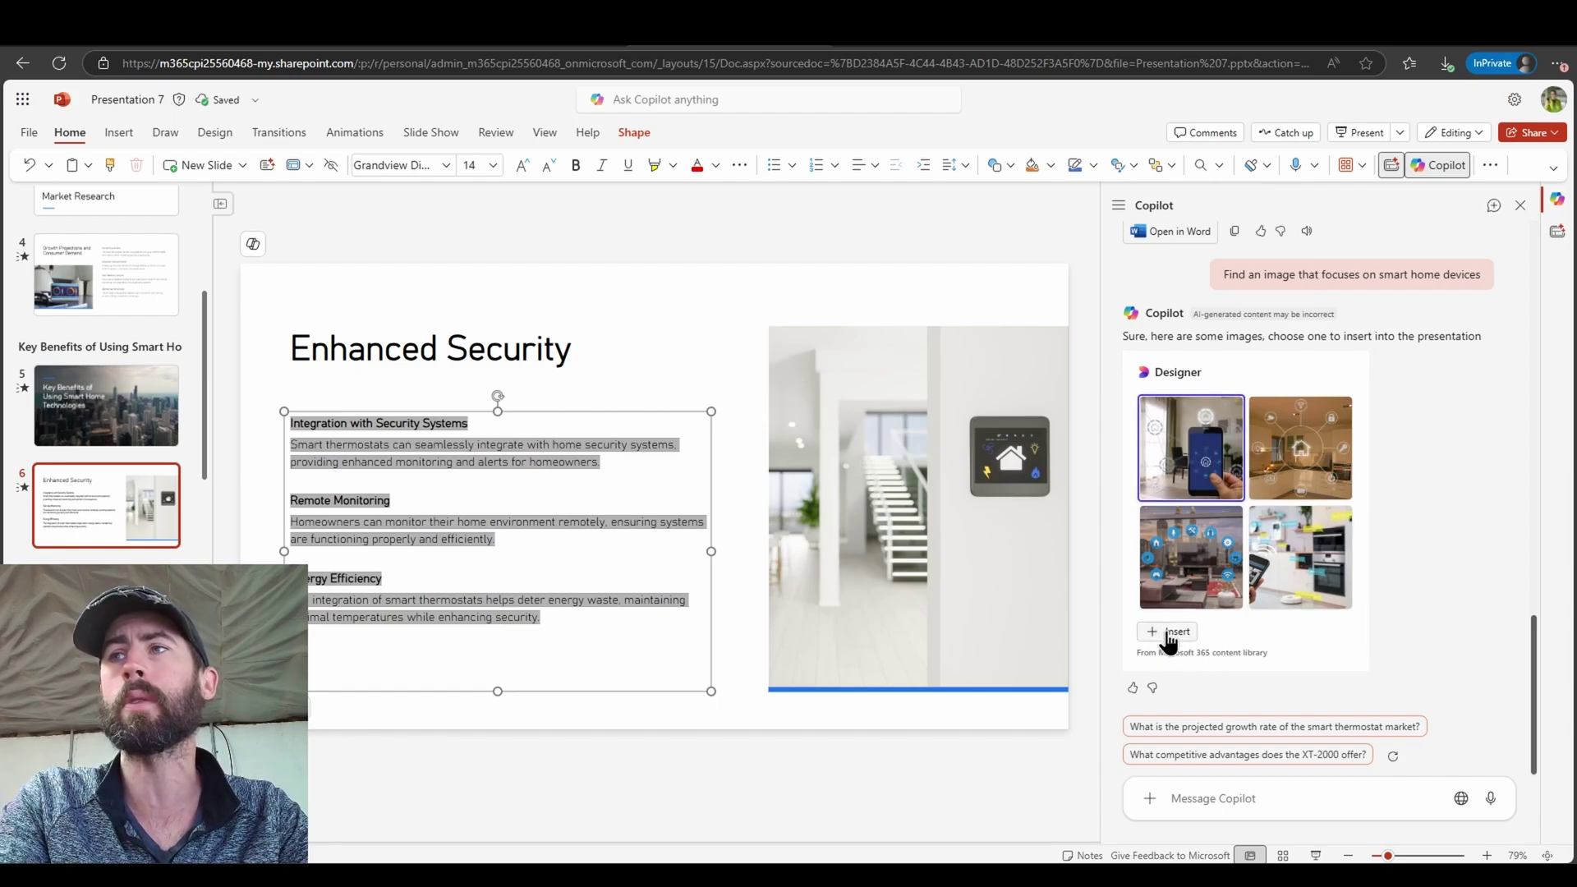
left_click(1170, 633)
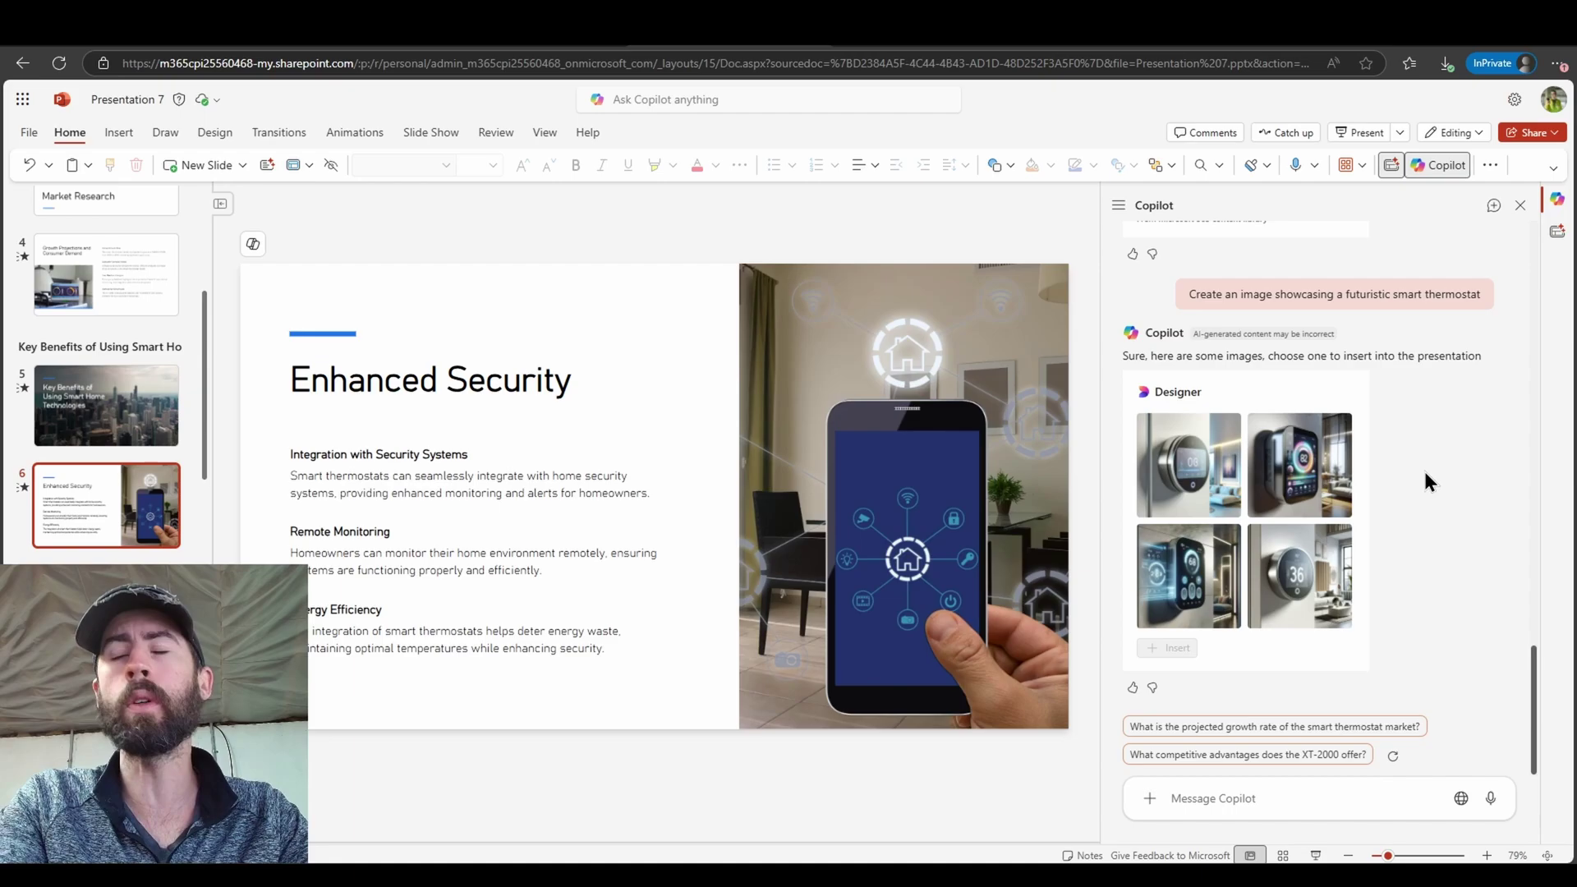
Insert the top-right generated futuristic thermostat image into the slide
left_click(1308, 491)
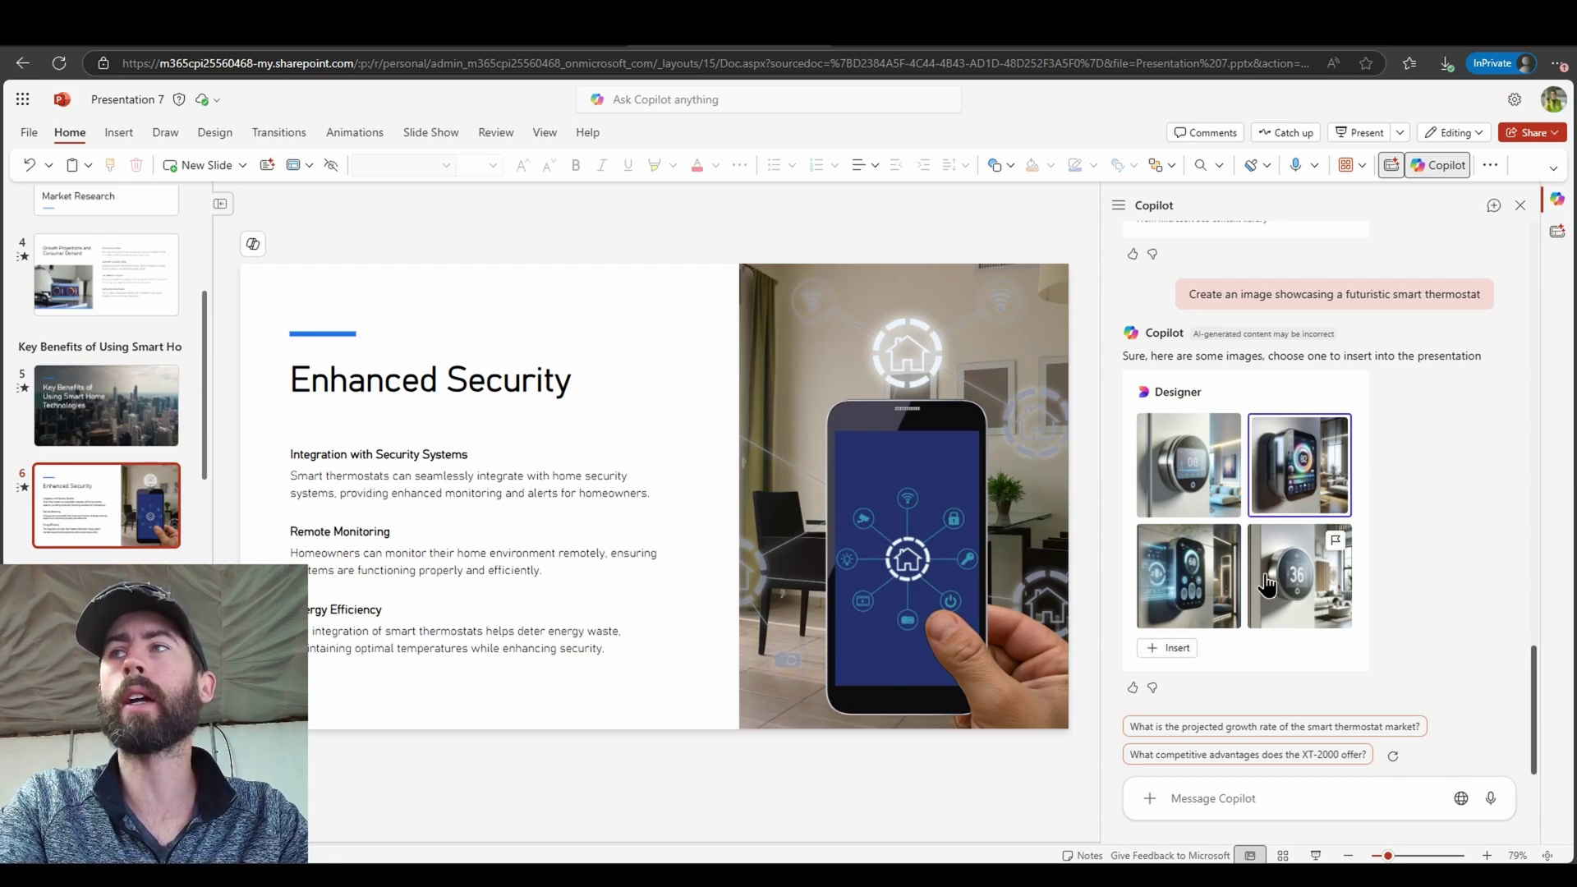
left_click(1180, 649)
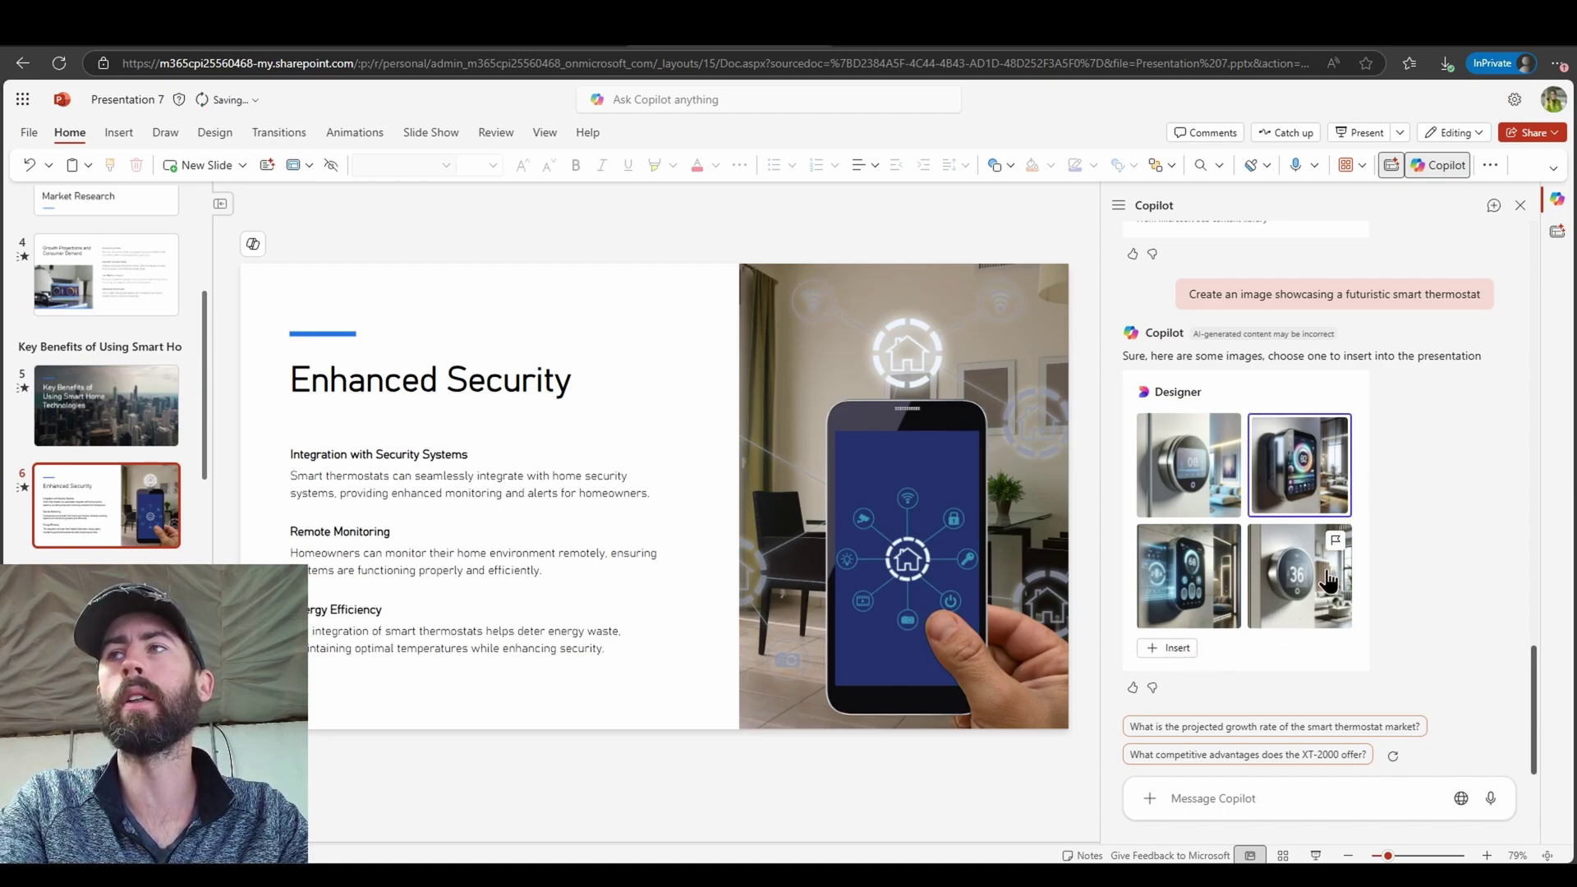
left_click(1180, 649)
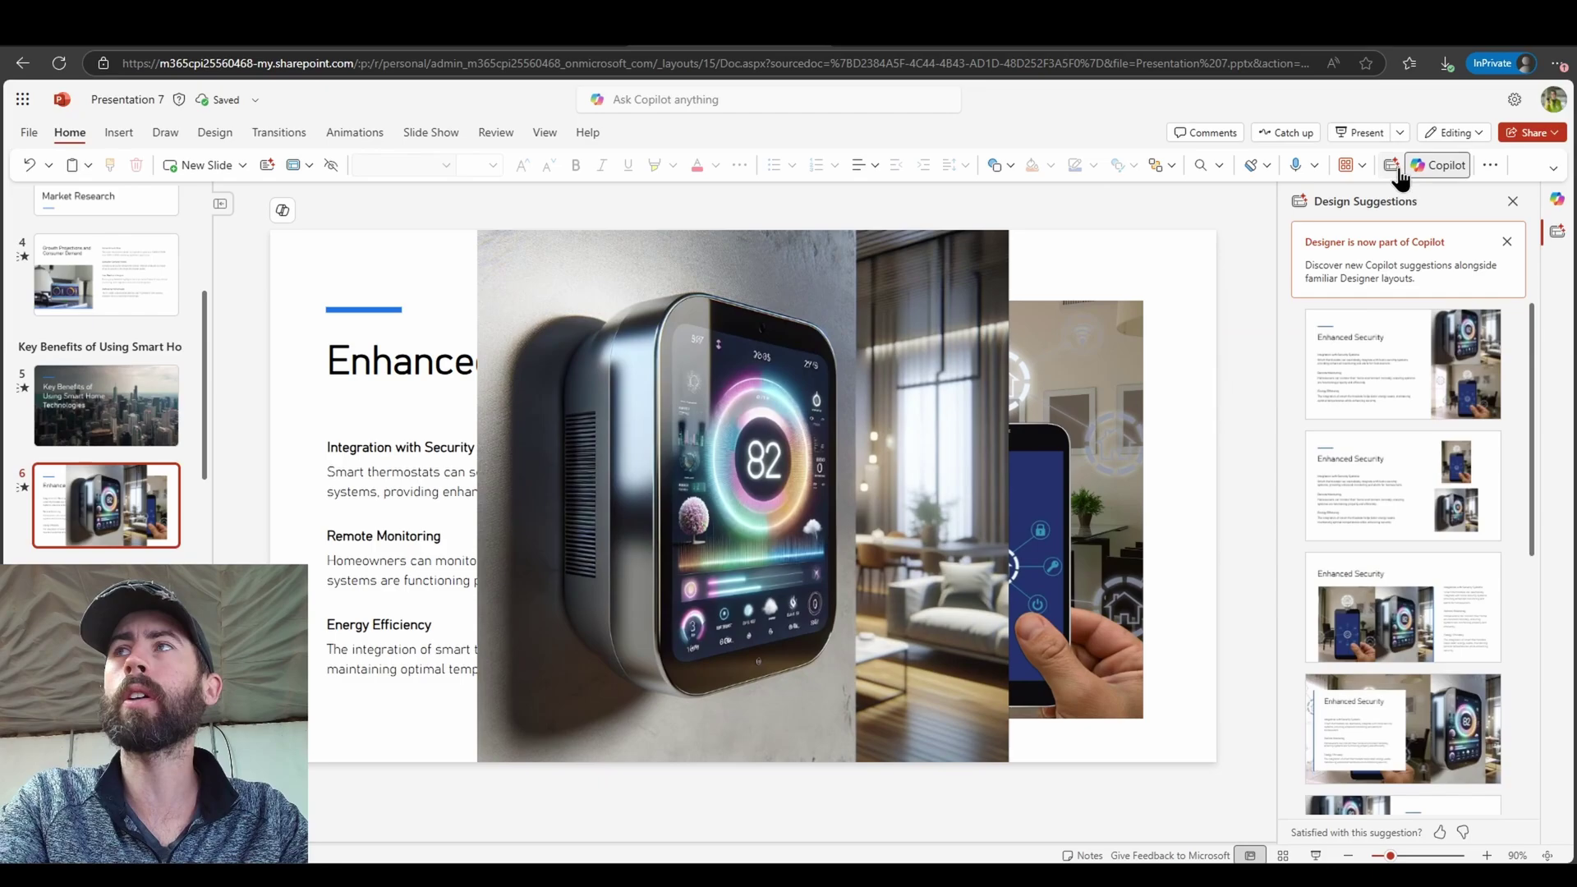
Delete the phone picture and apply the second Design Suggestion layout
left_click(1418, 345)
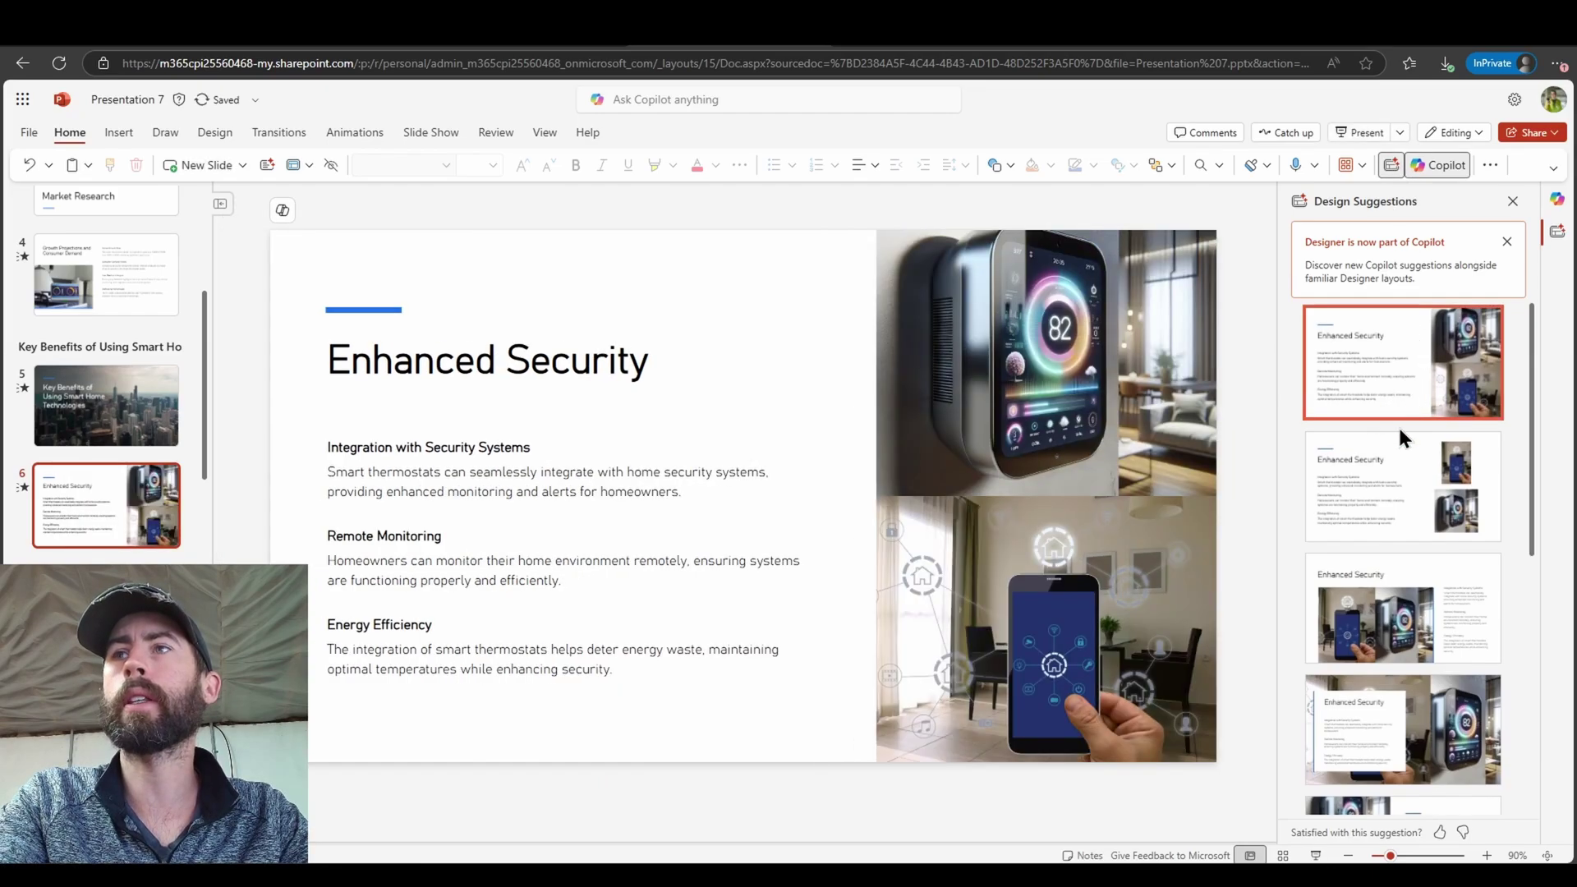
left_click(1154, 575)
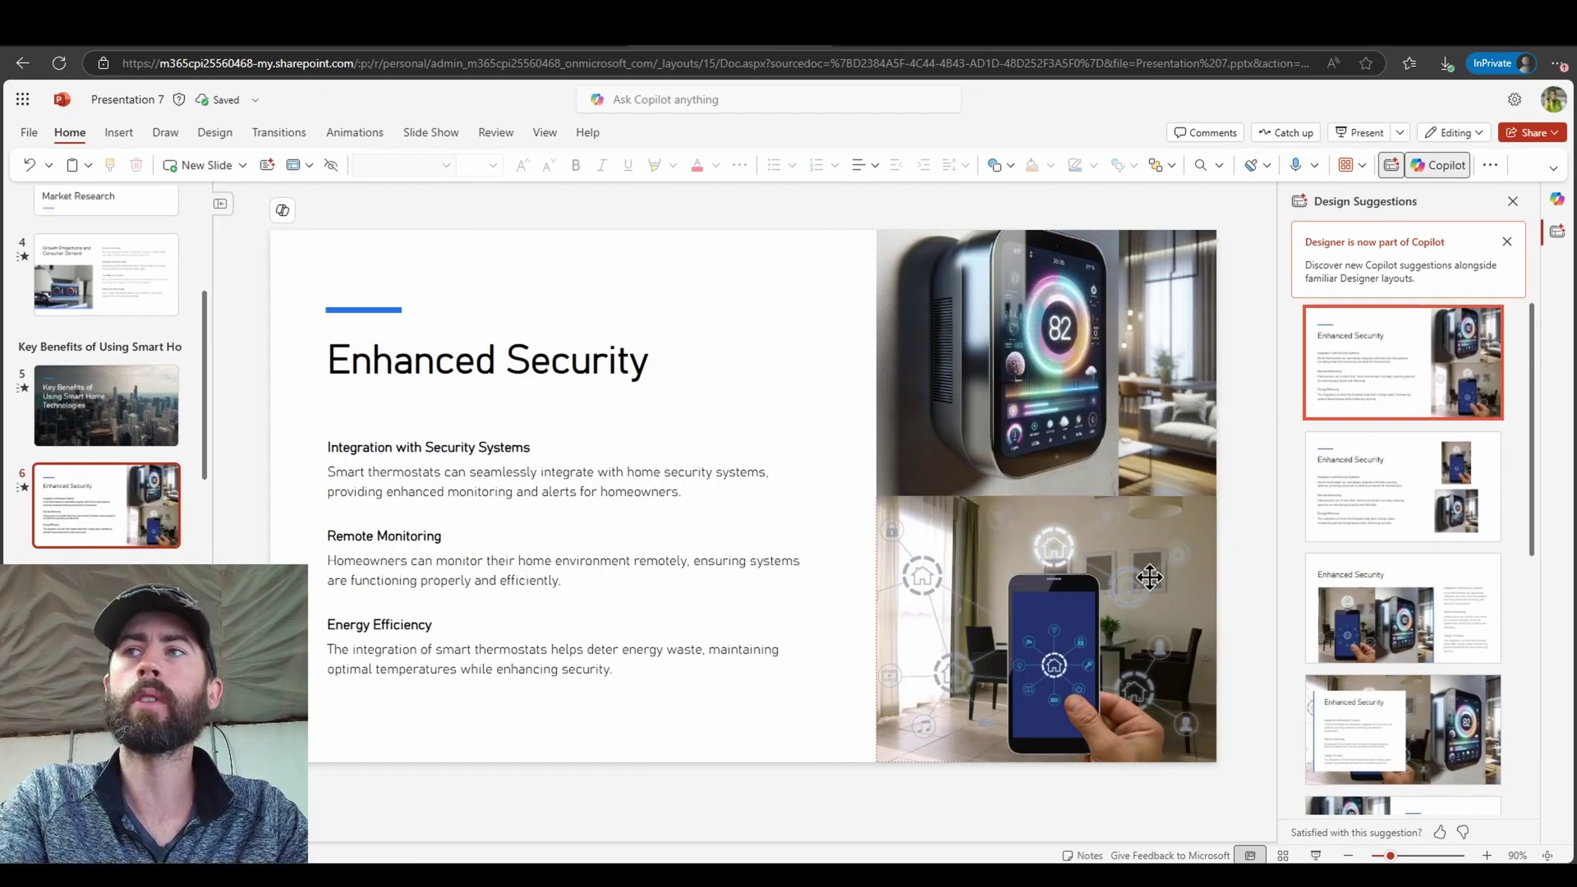
key("Delete")
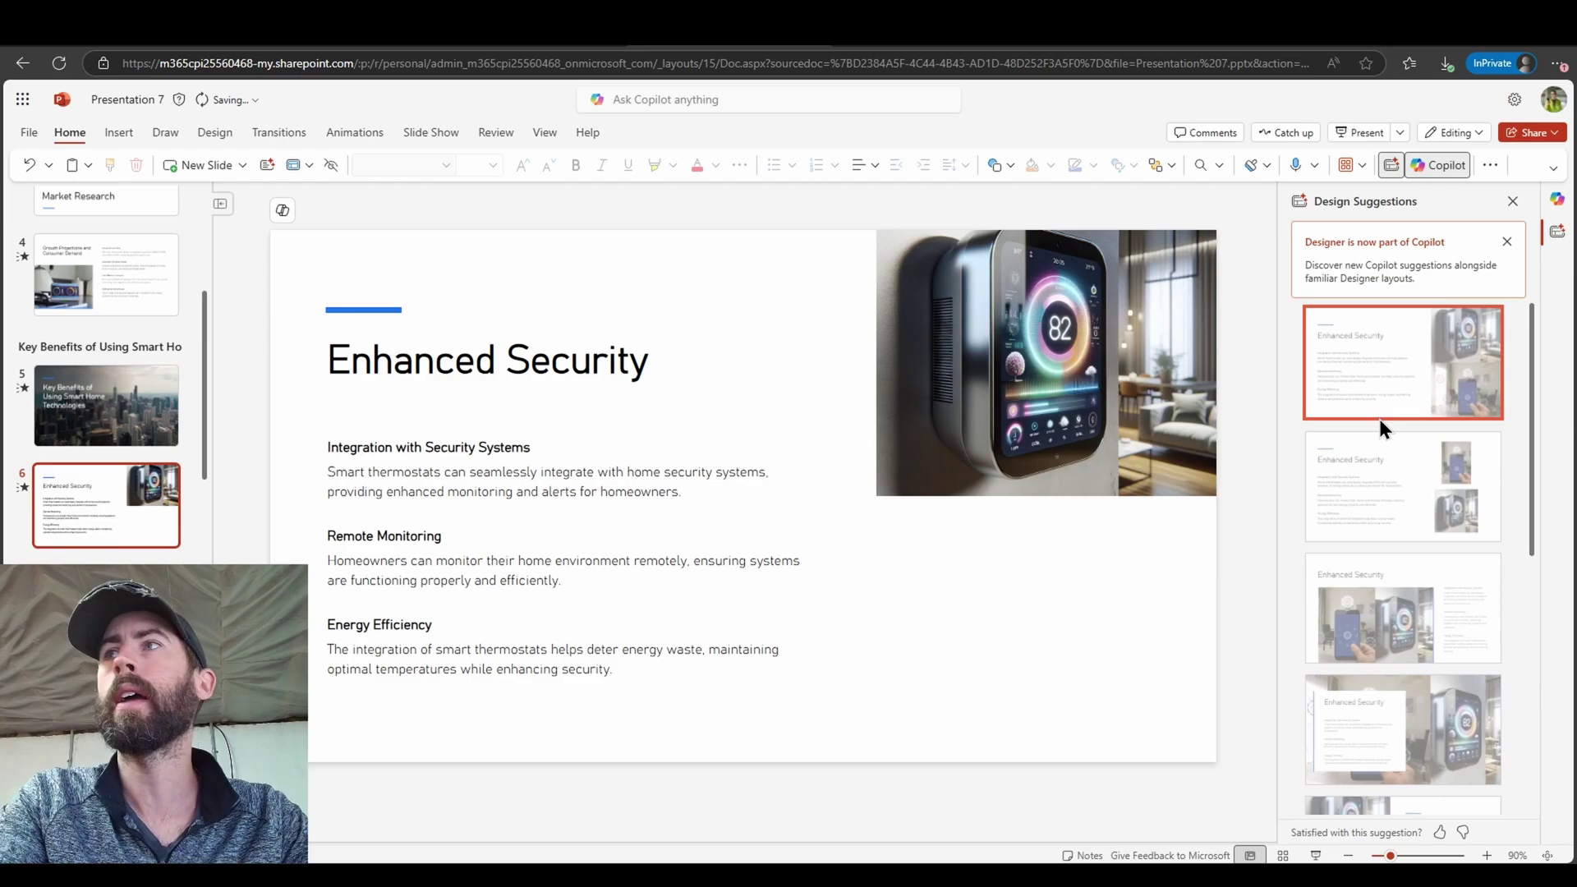
left_click(1448, 472)
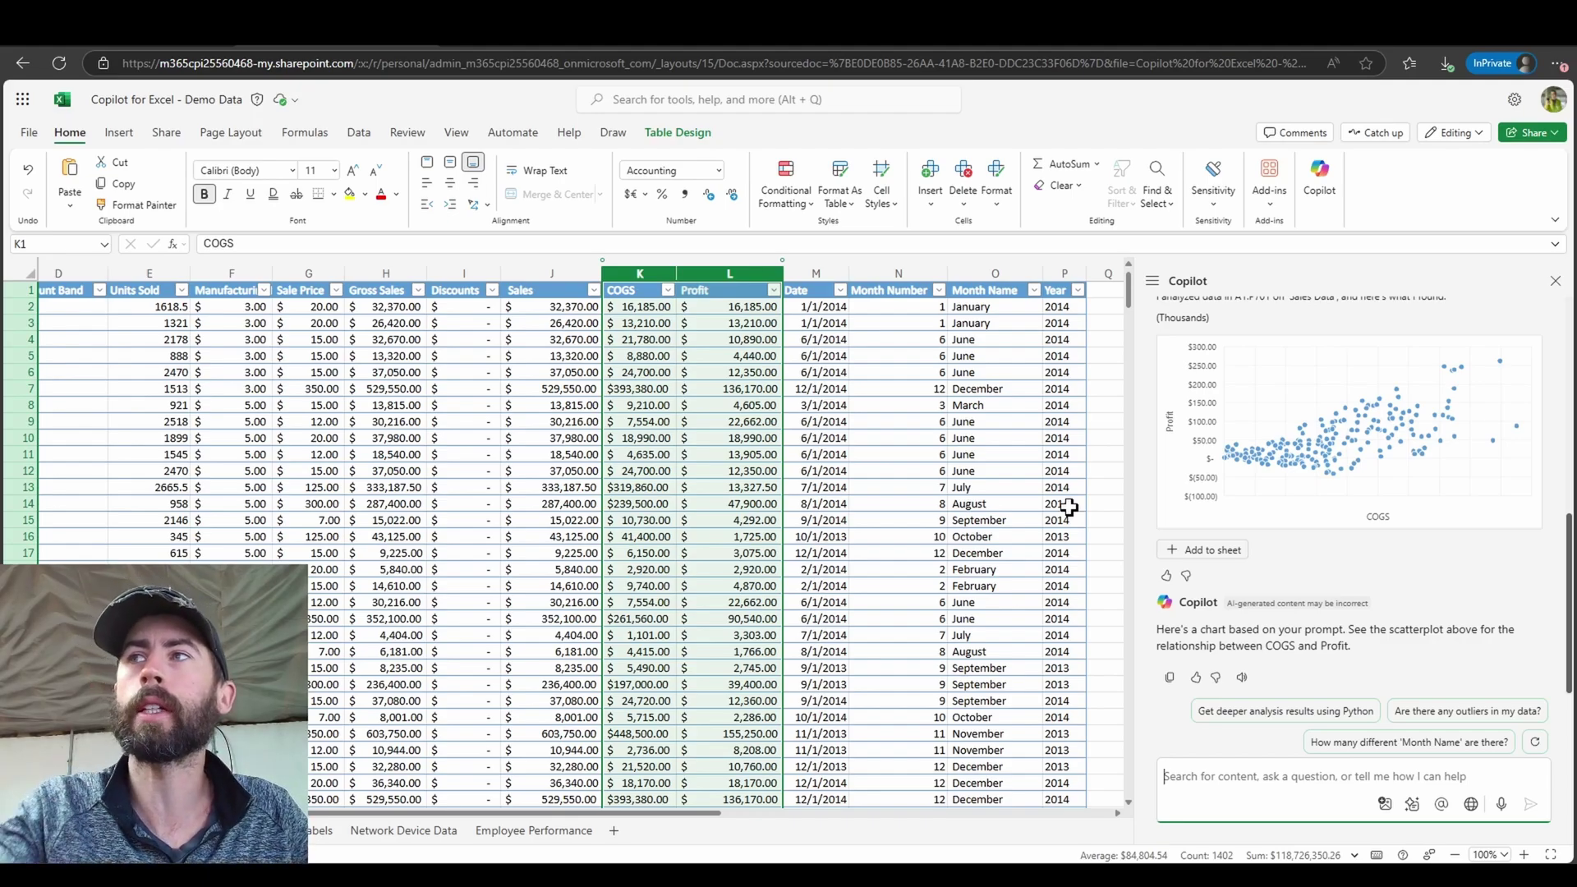
Add the COGS-versus-Profit scatter chart and apply a red-yellow-green colour scale to Profit
left_click(1204, 550)
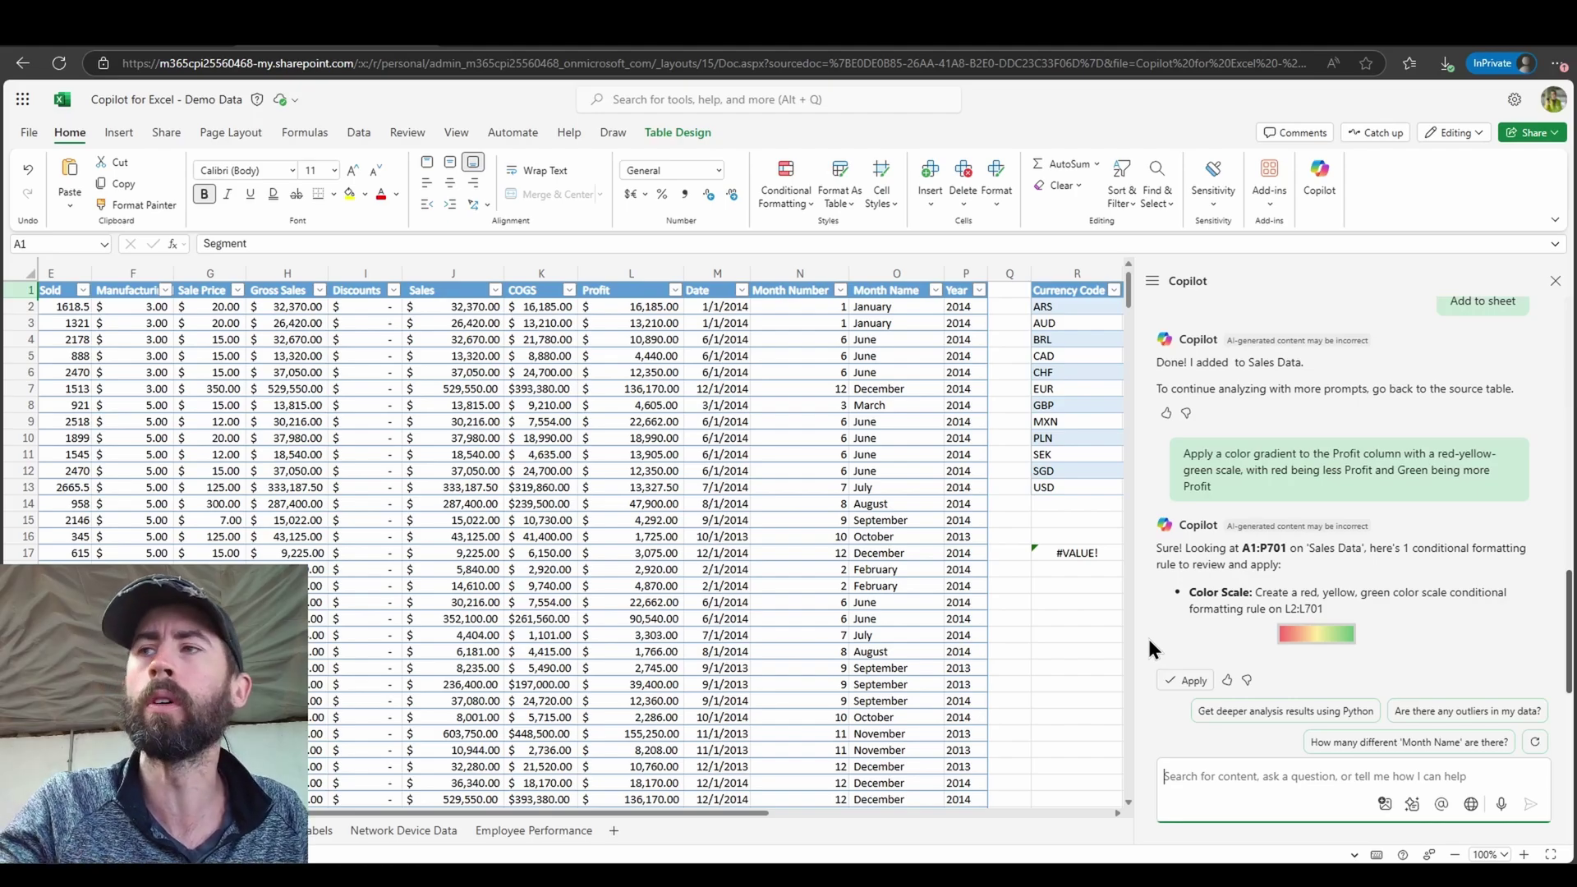
left_click(1186, 680)
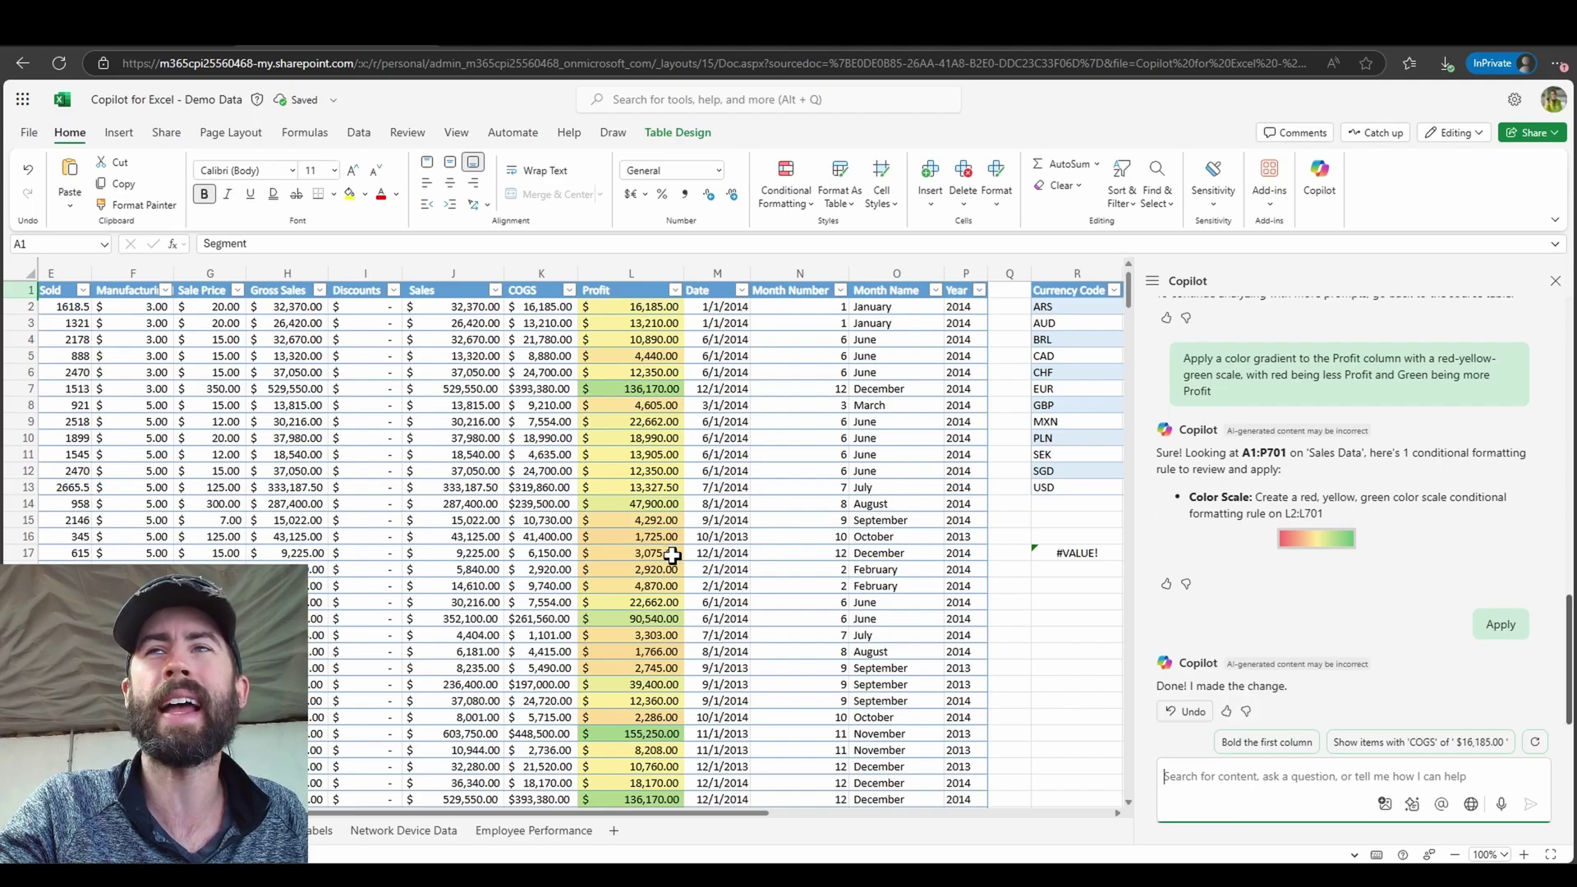
scroll(672, 556, "down", 15)
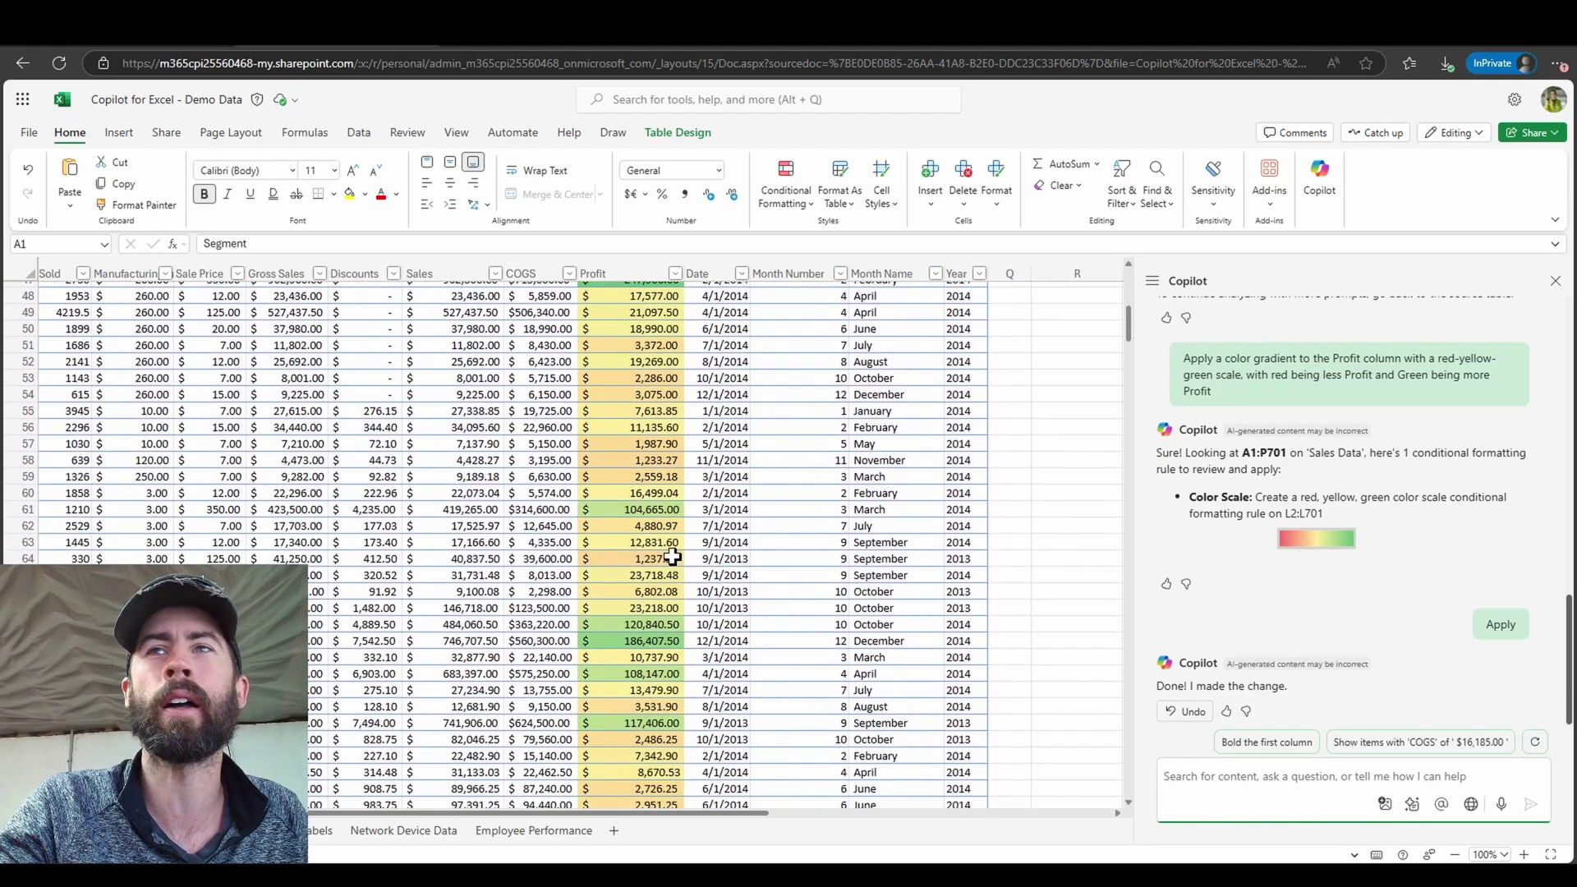
scroll(672, 556, "down", 8)
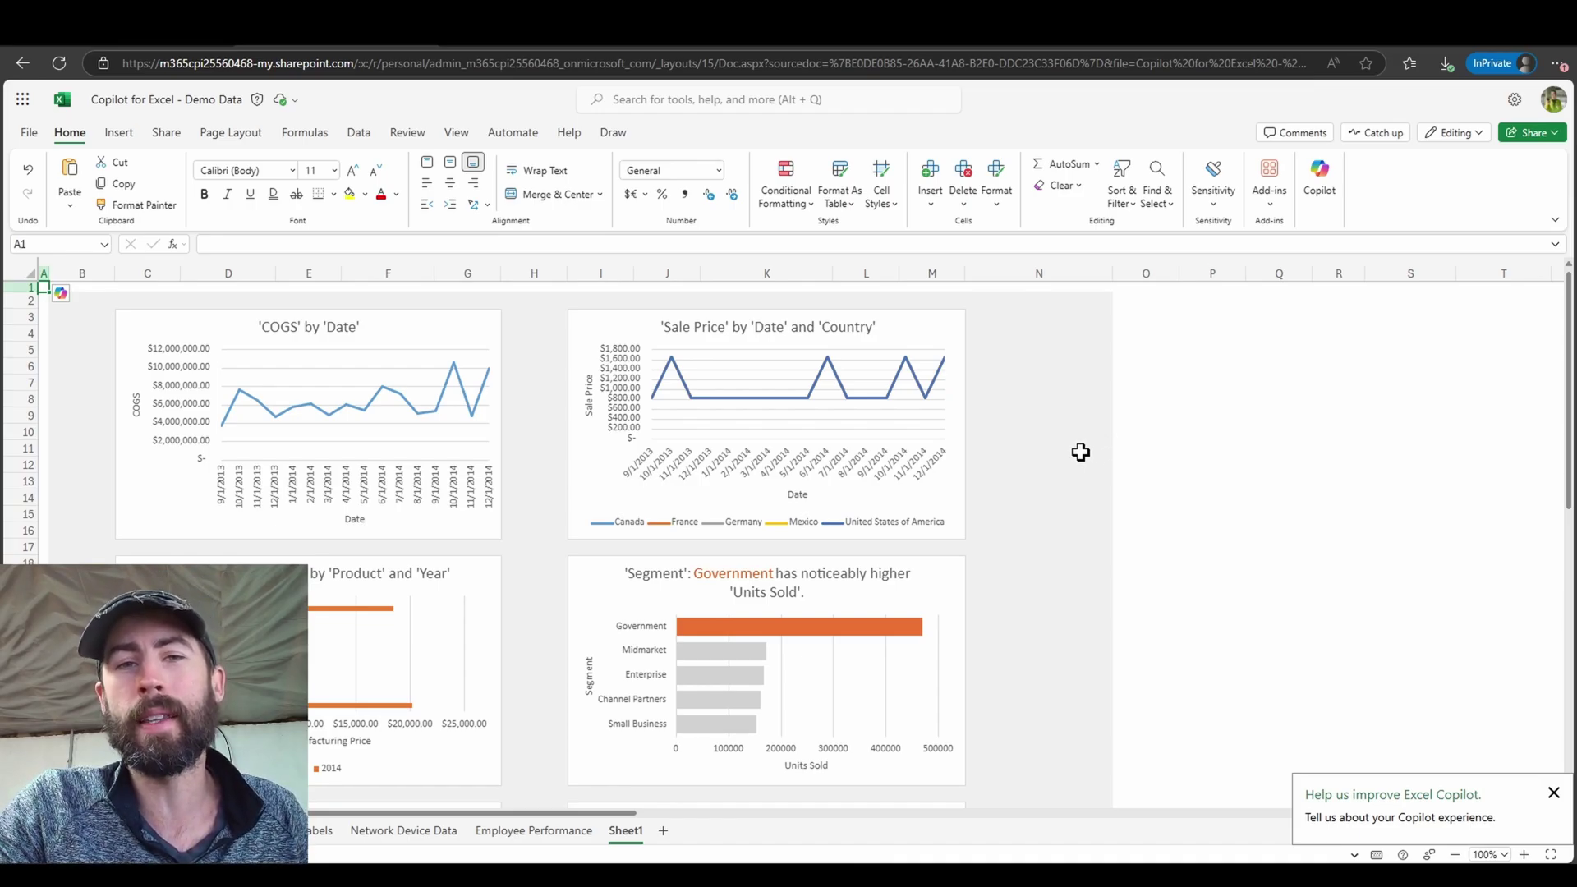
Scroll down and right through Sheet1's Copilot insight charts and PivotTable sources
scroll(1081, 453, "down", 5)
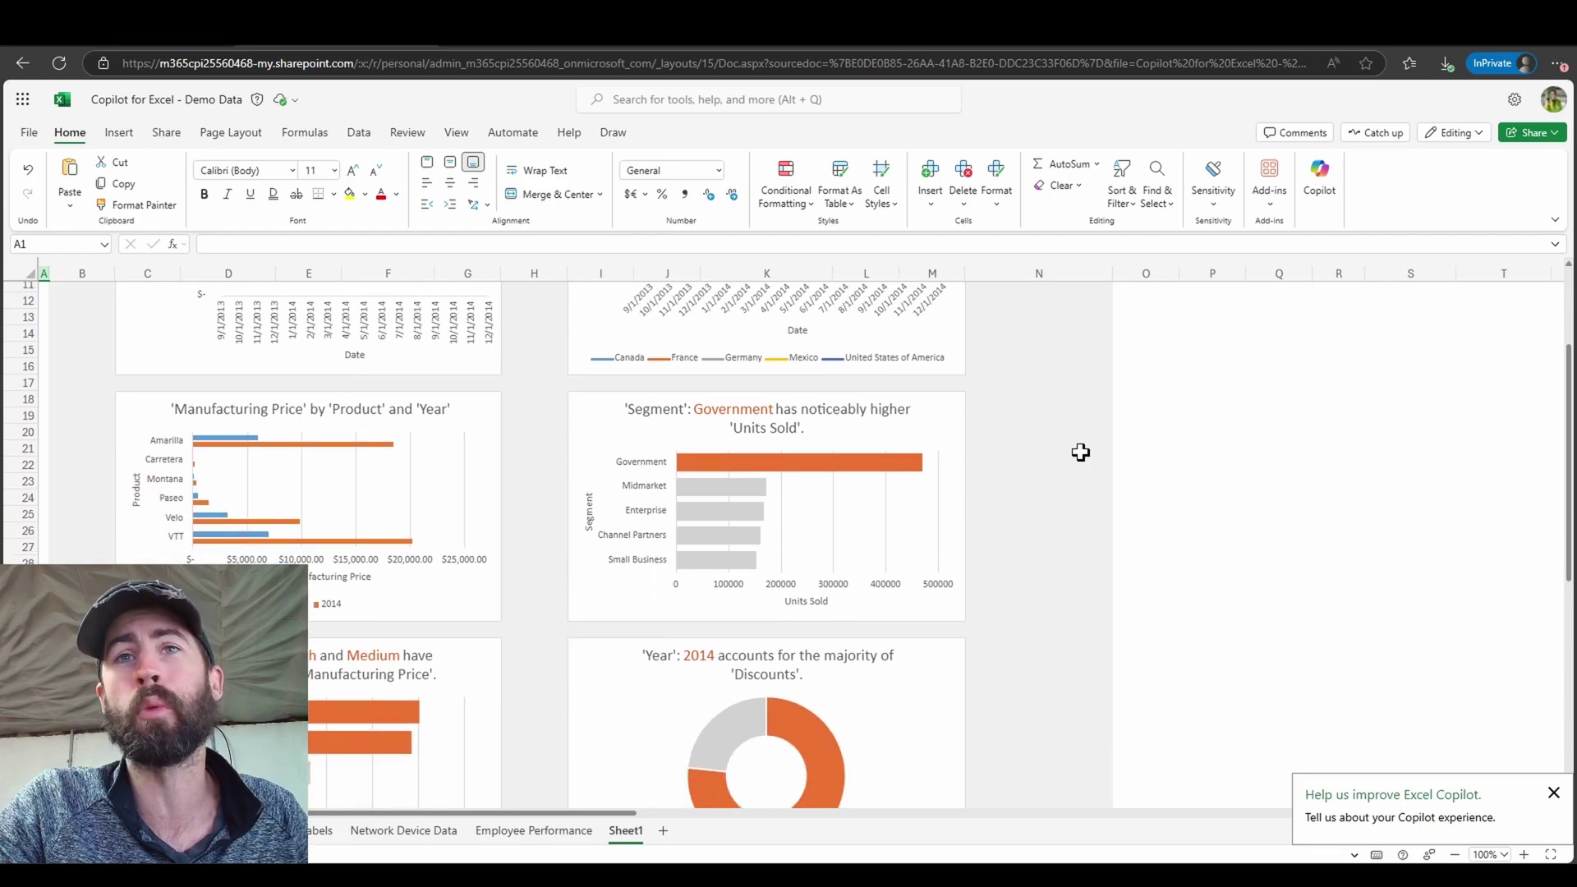
scroll(1080, 453, "down", 6)
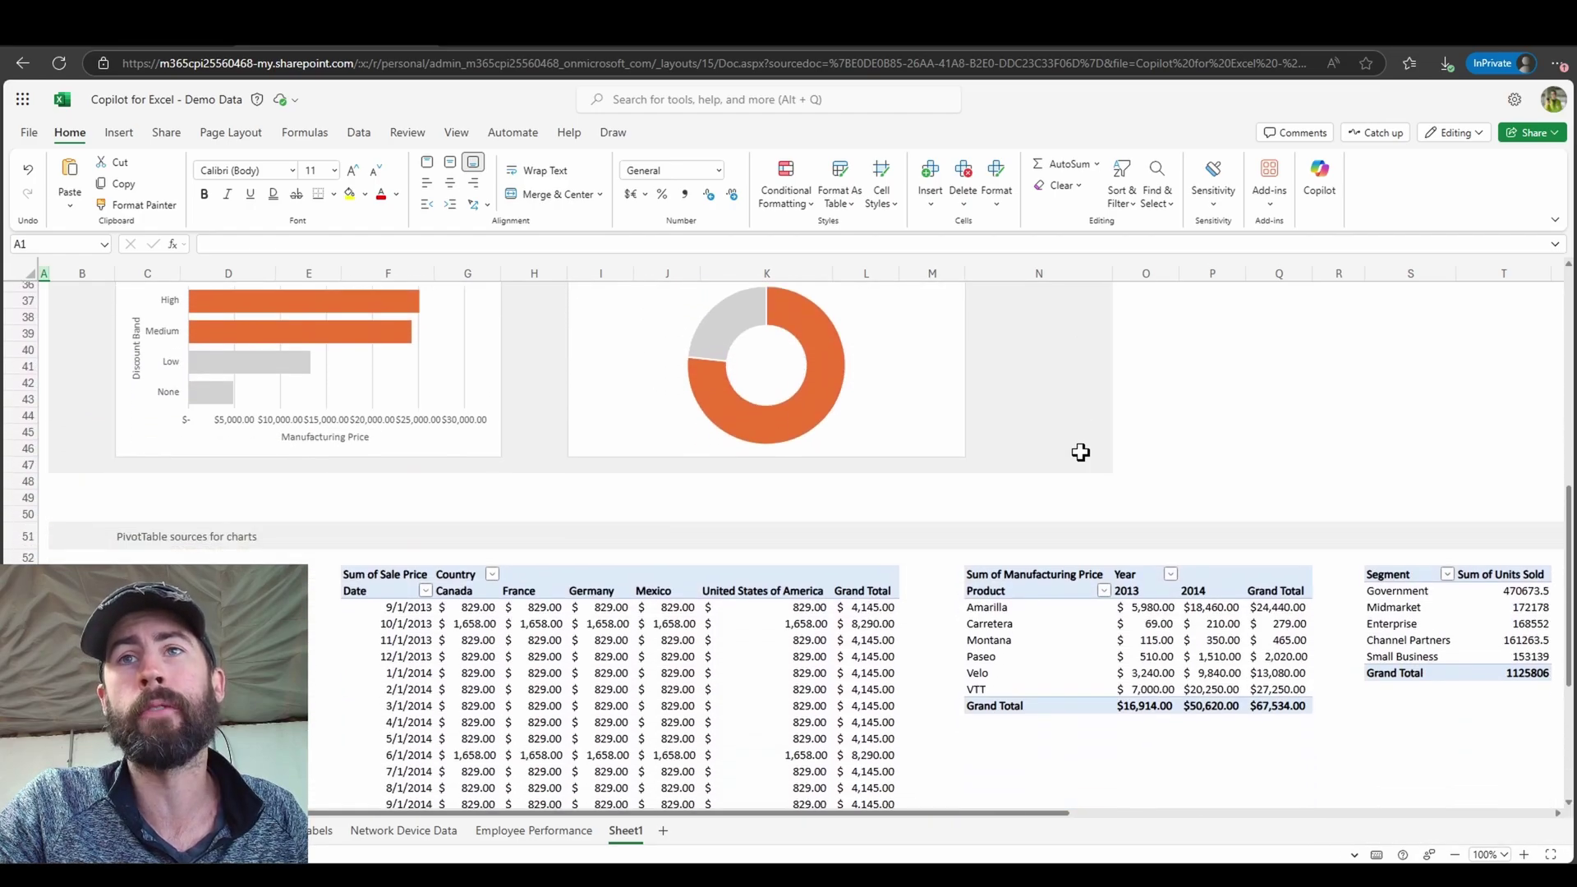
scroll(1080, 452, "down", 2)
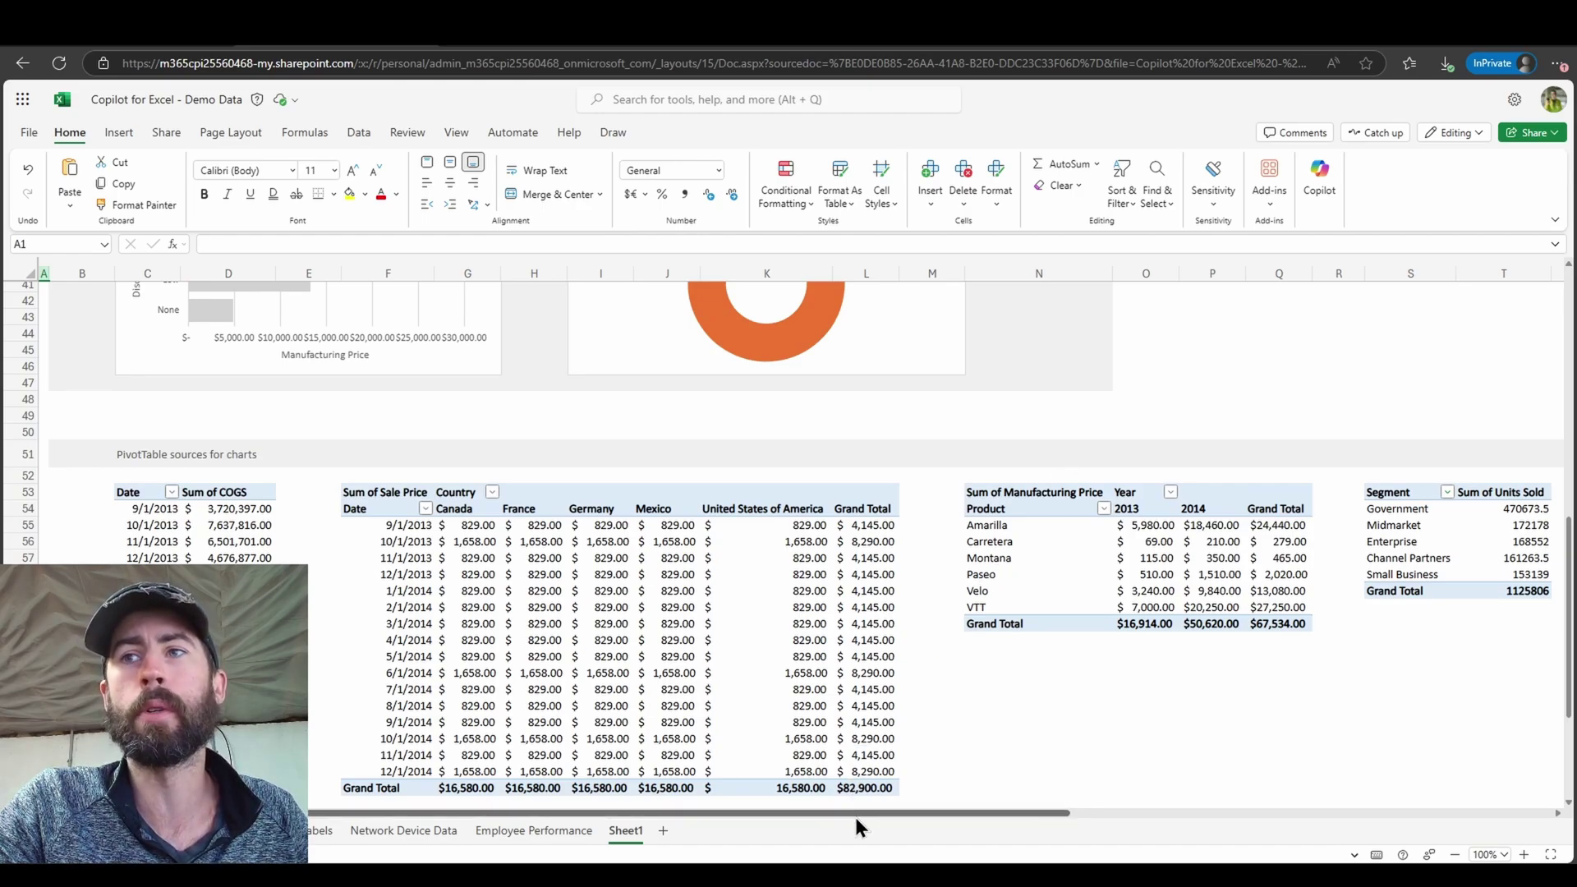
left_click_drag(856, 815, 1220, 827)
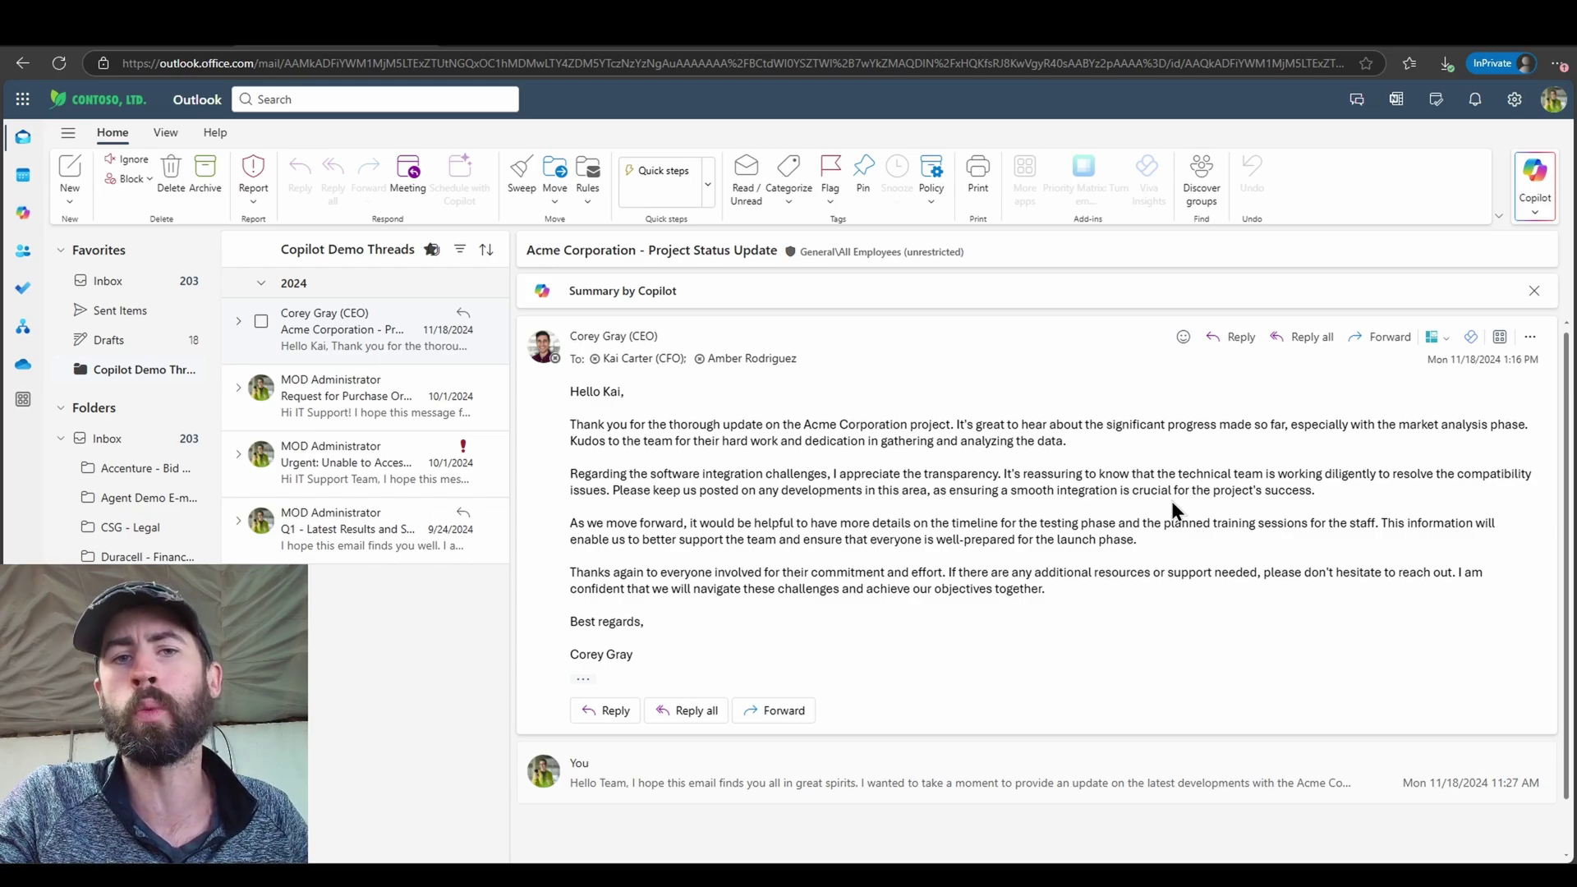
Start a reply-all to the CEO's message in the Acme Corporation - Project Status Update thread
left_click(1306, 337)
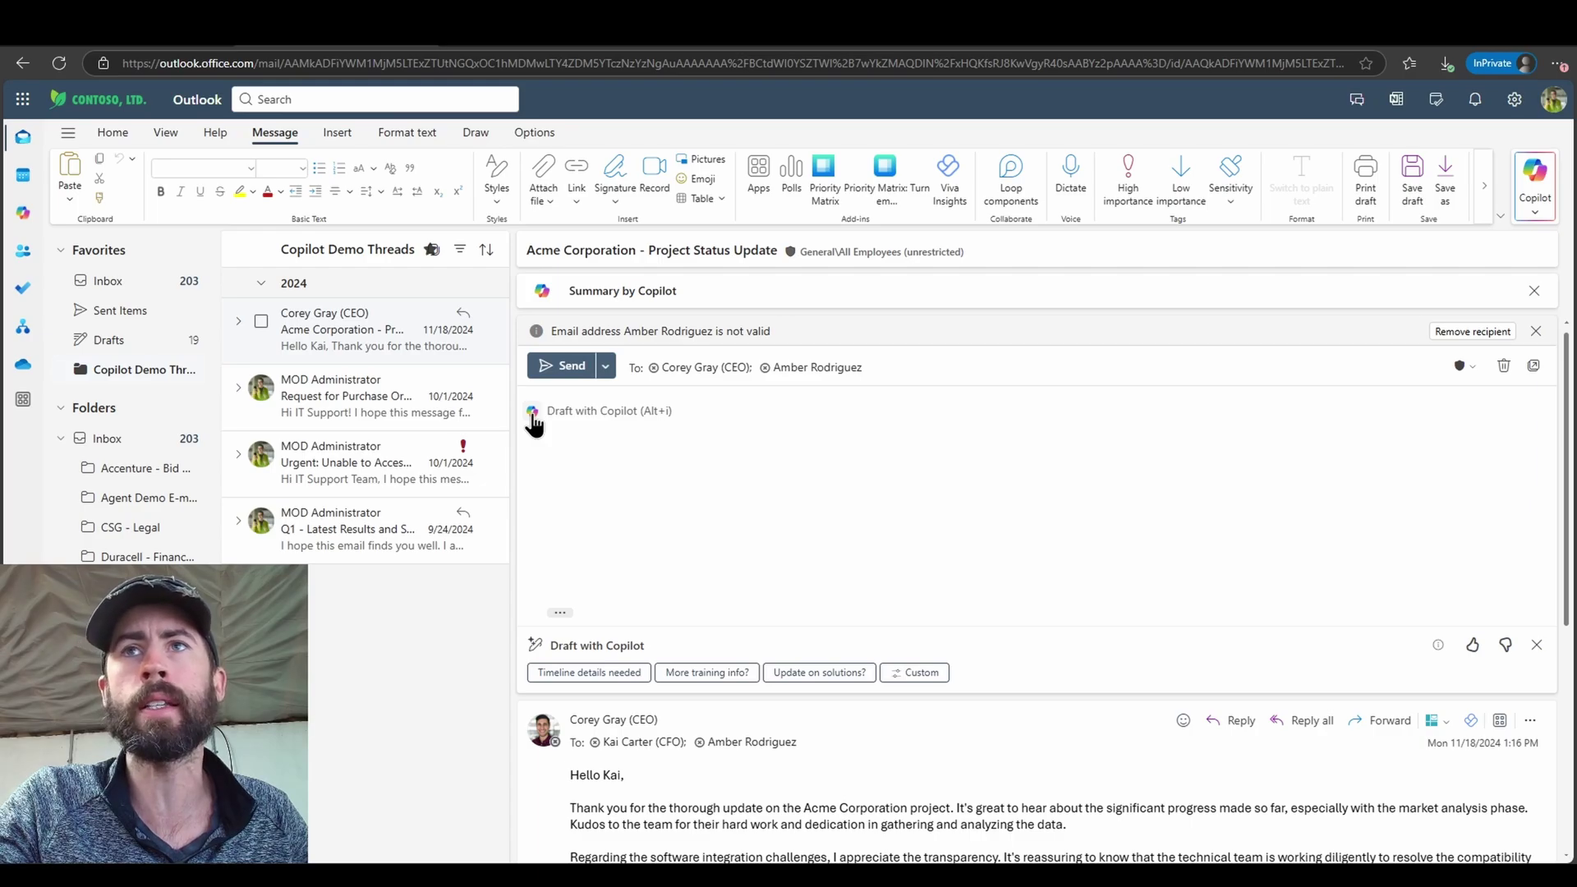
Have Copilot draft a reply thanking the CEO and promising compliance fixes within two weeks
left_click(533, 415)
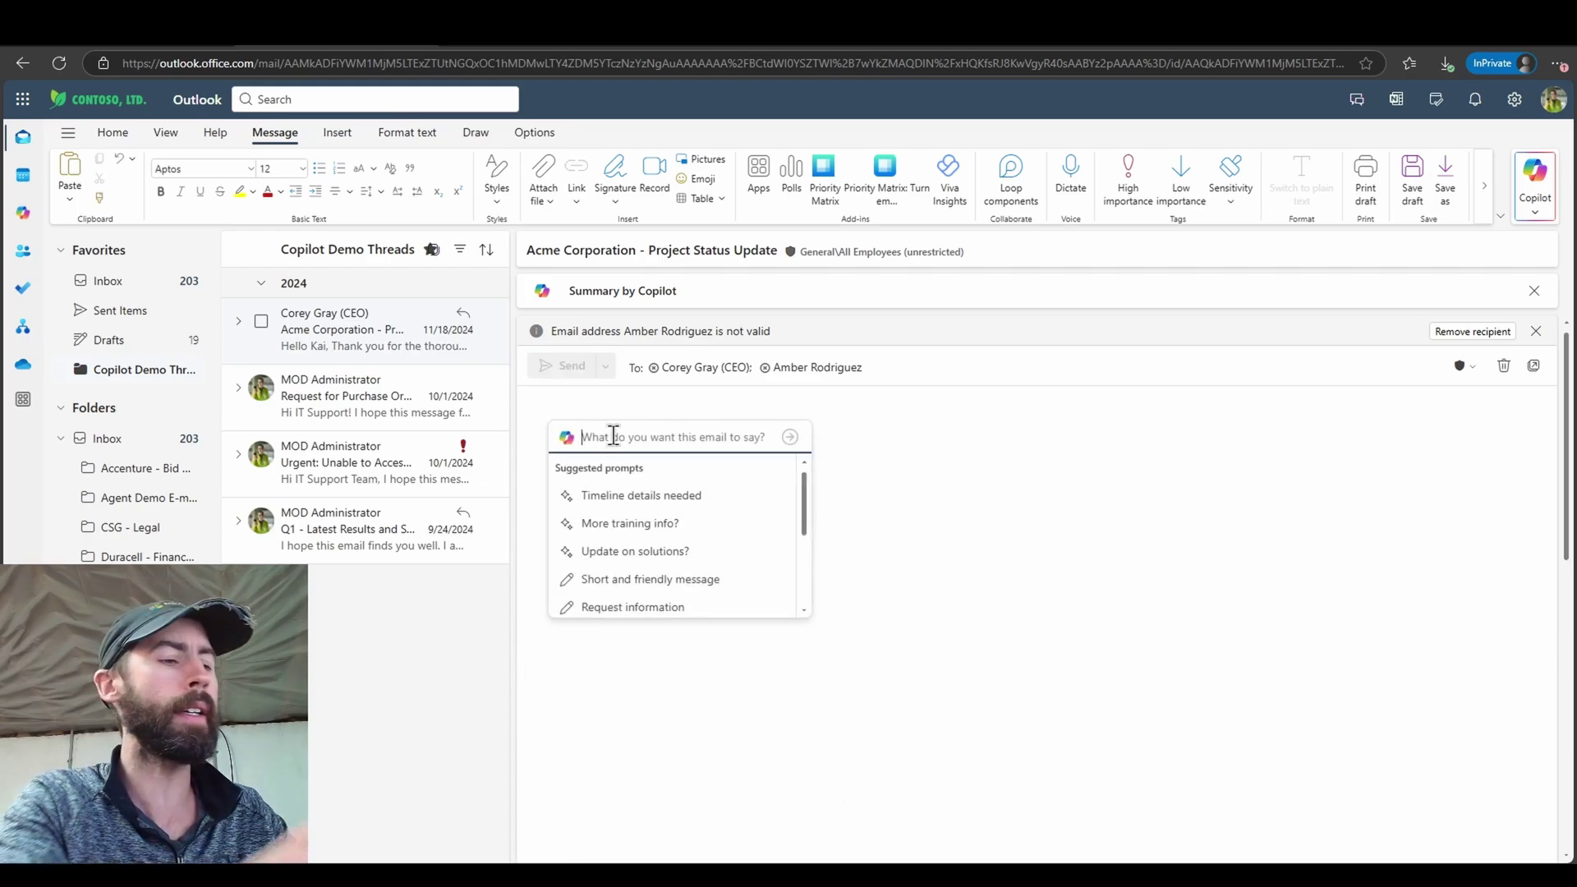
type("Thank Corey for ")
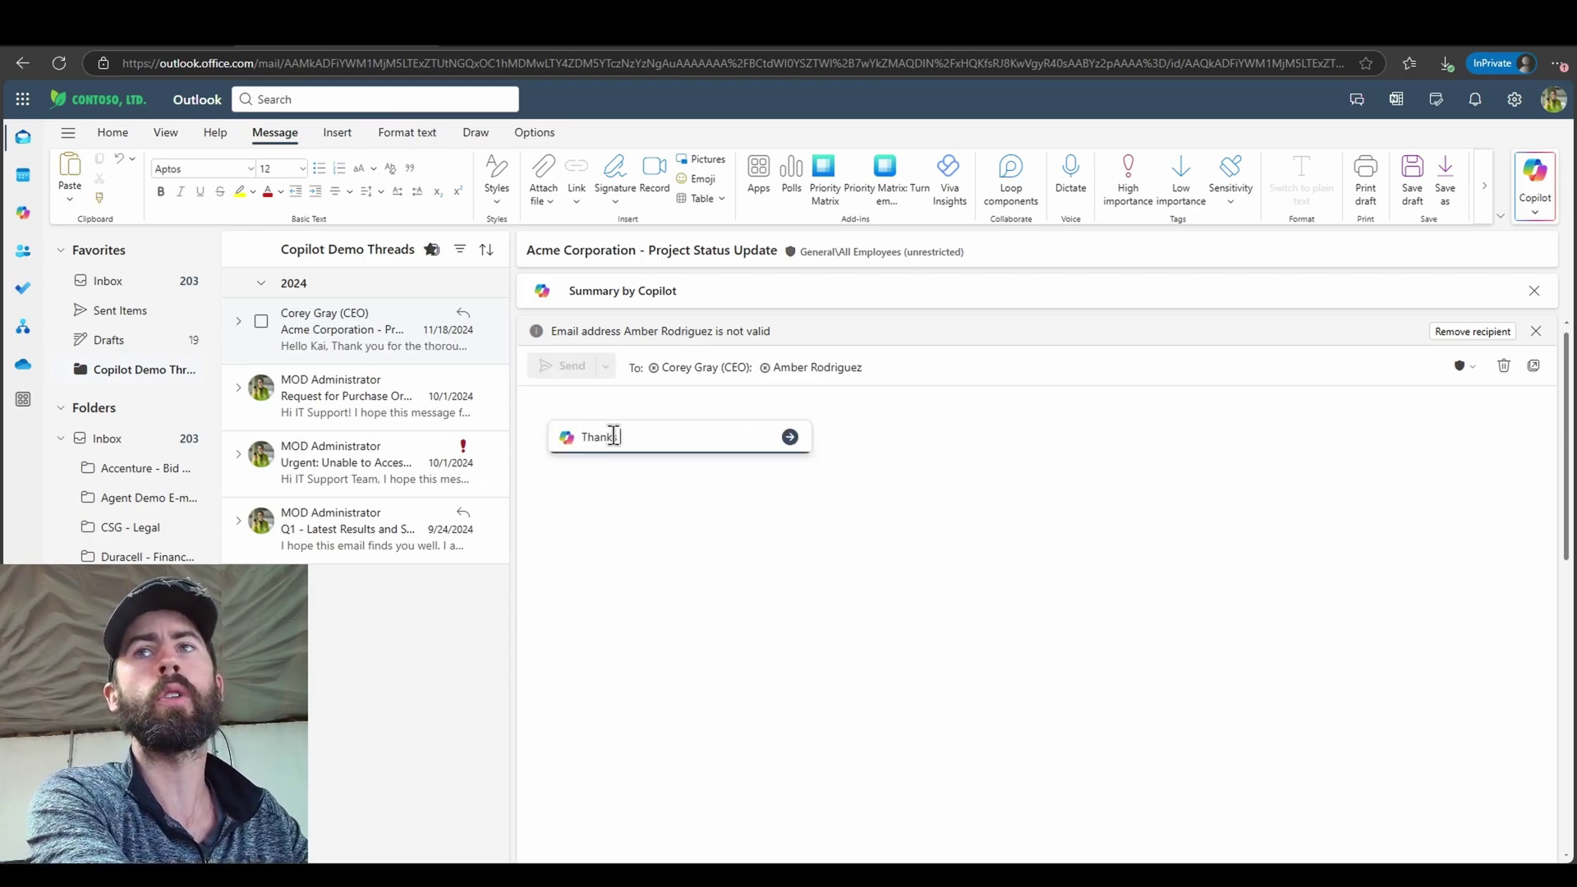
type("his ass")
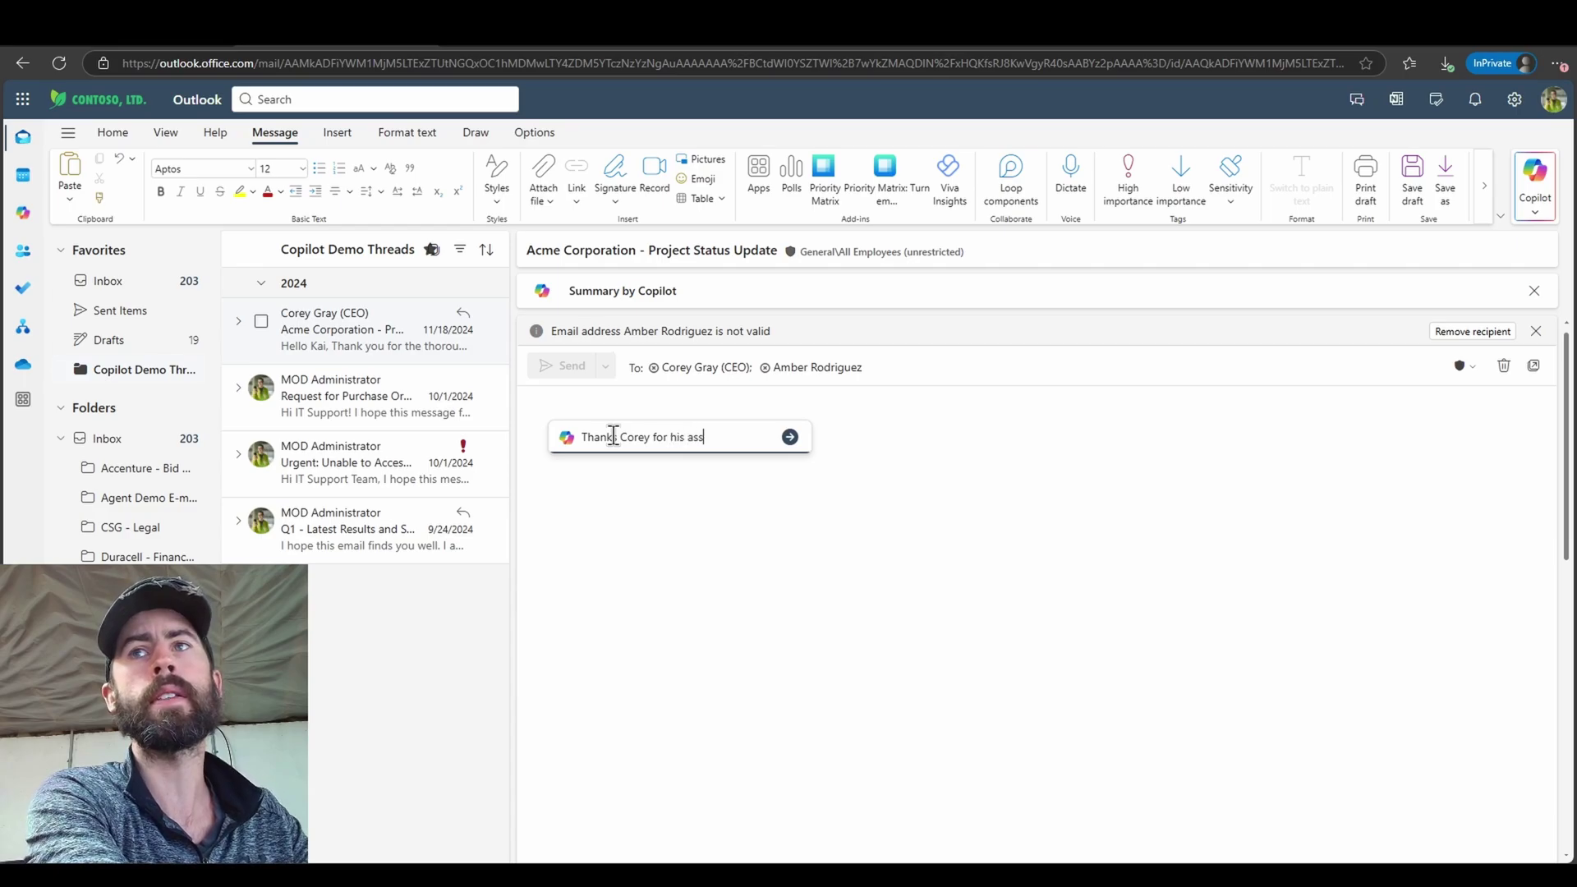
type("istance and support ")
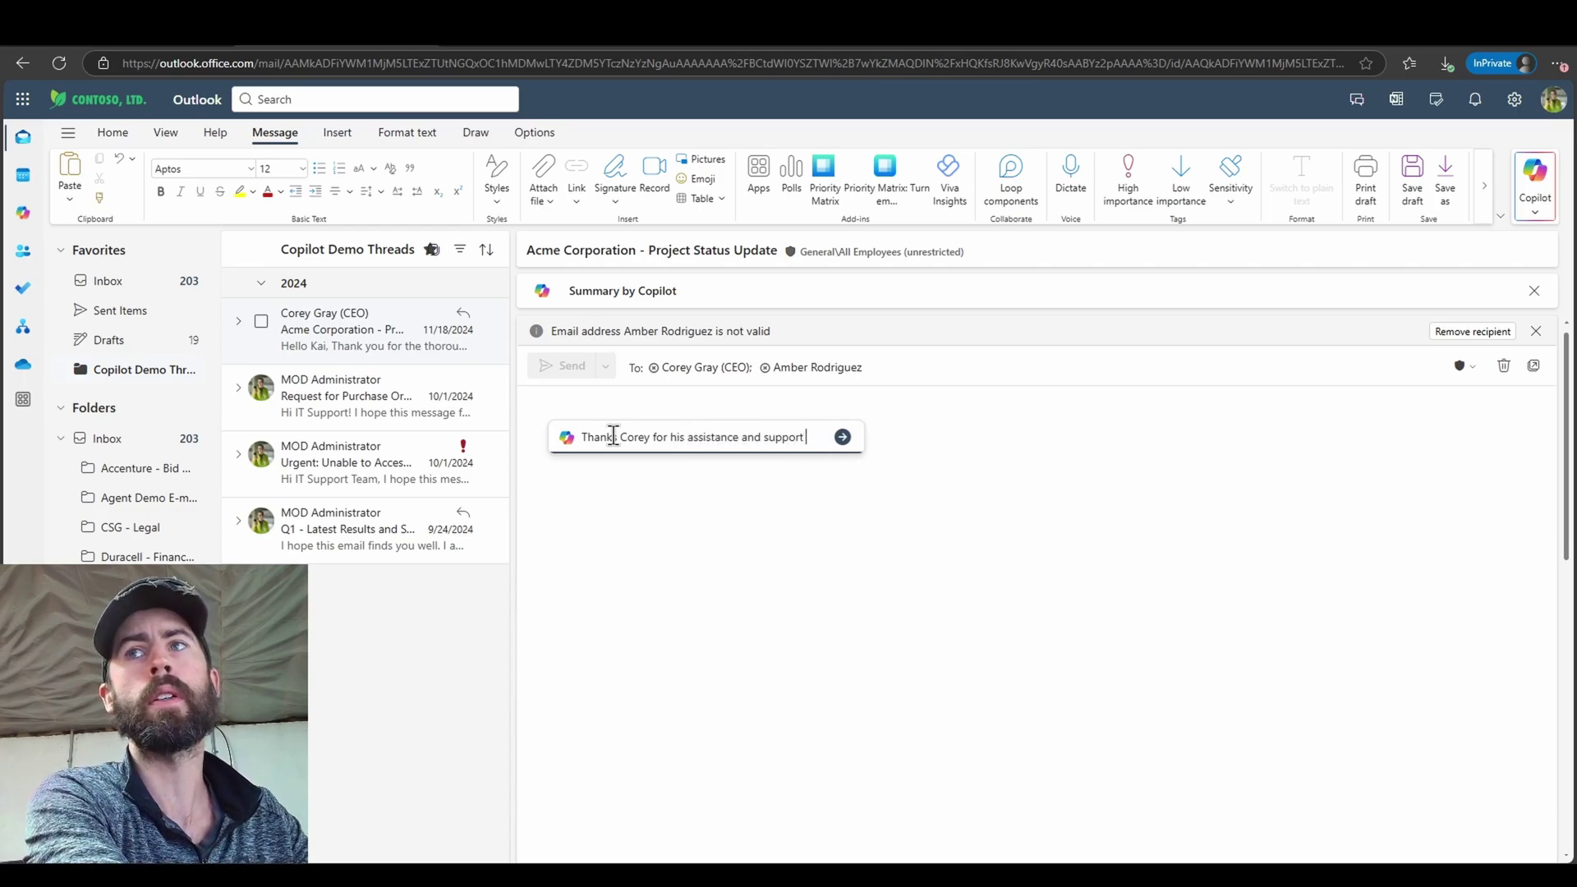
type("on this project and")
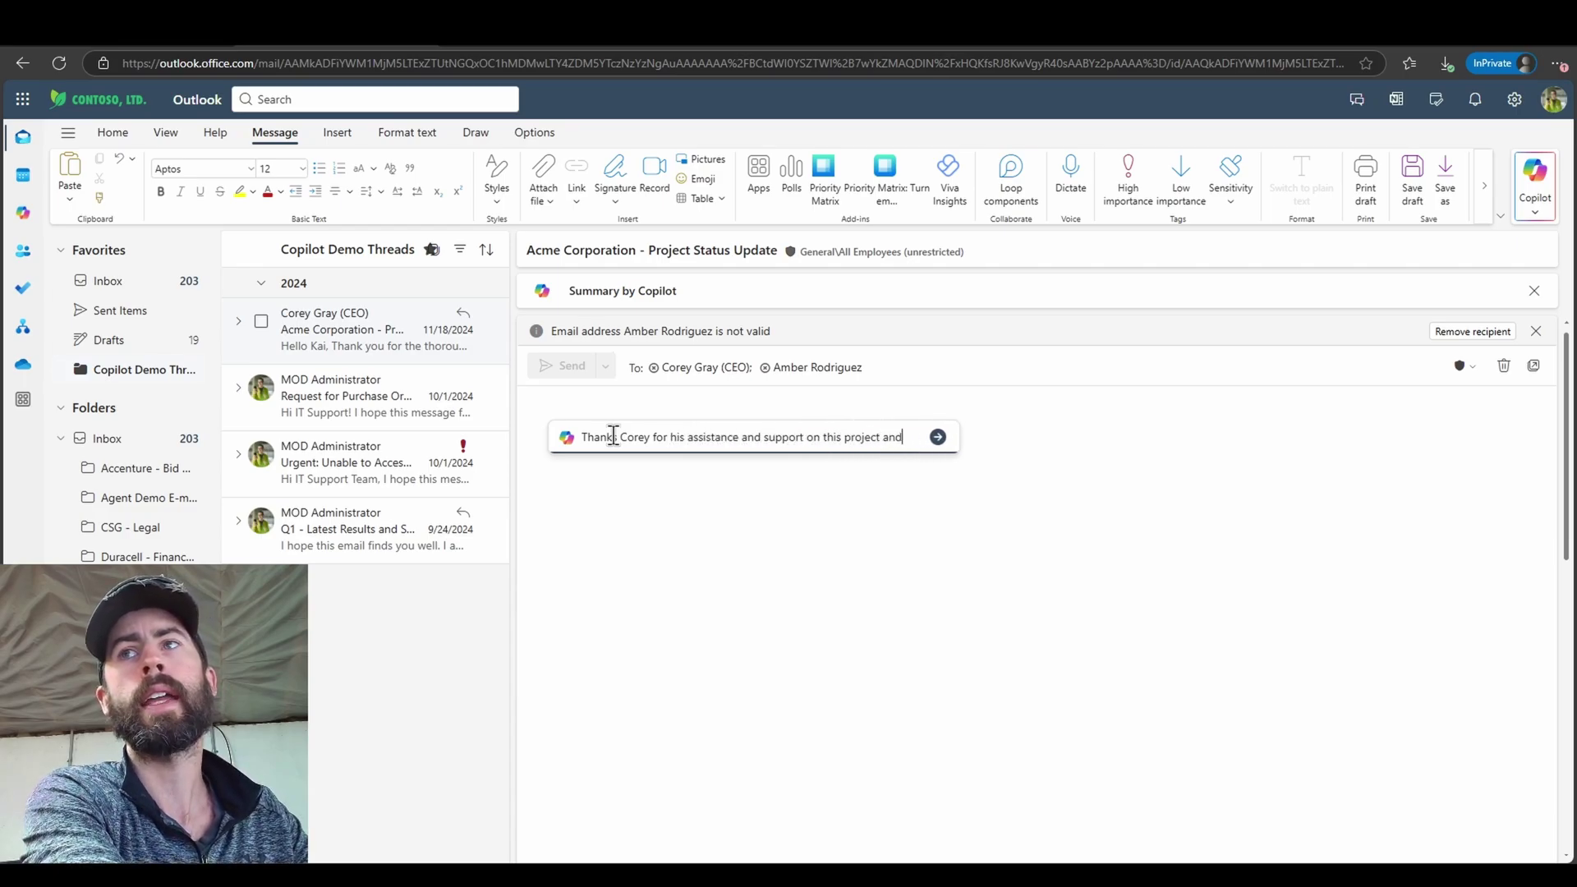
type(" indicate we are ac")
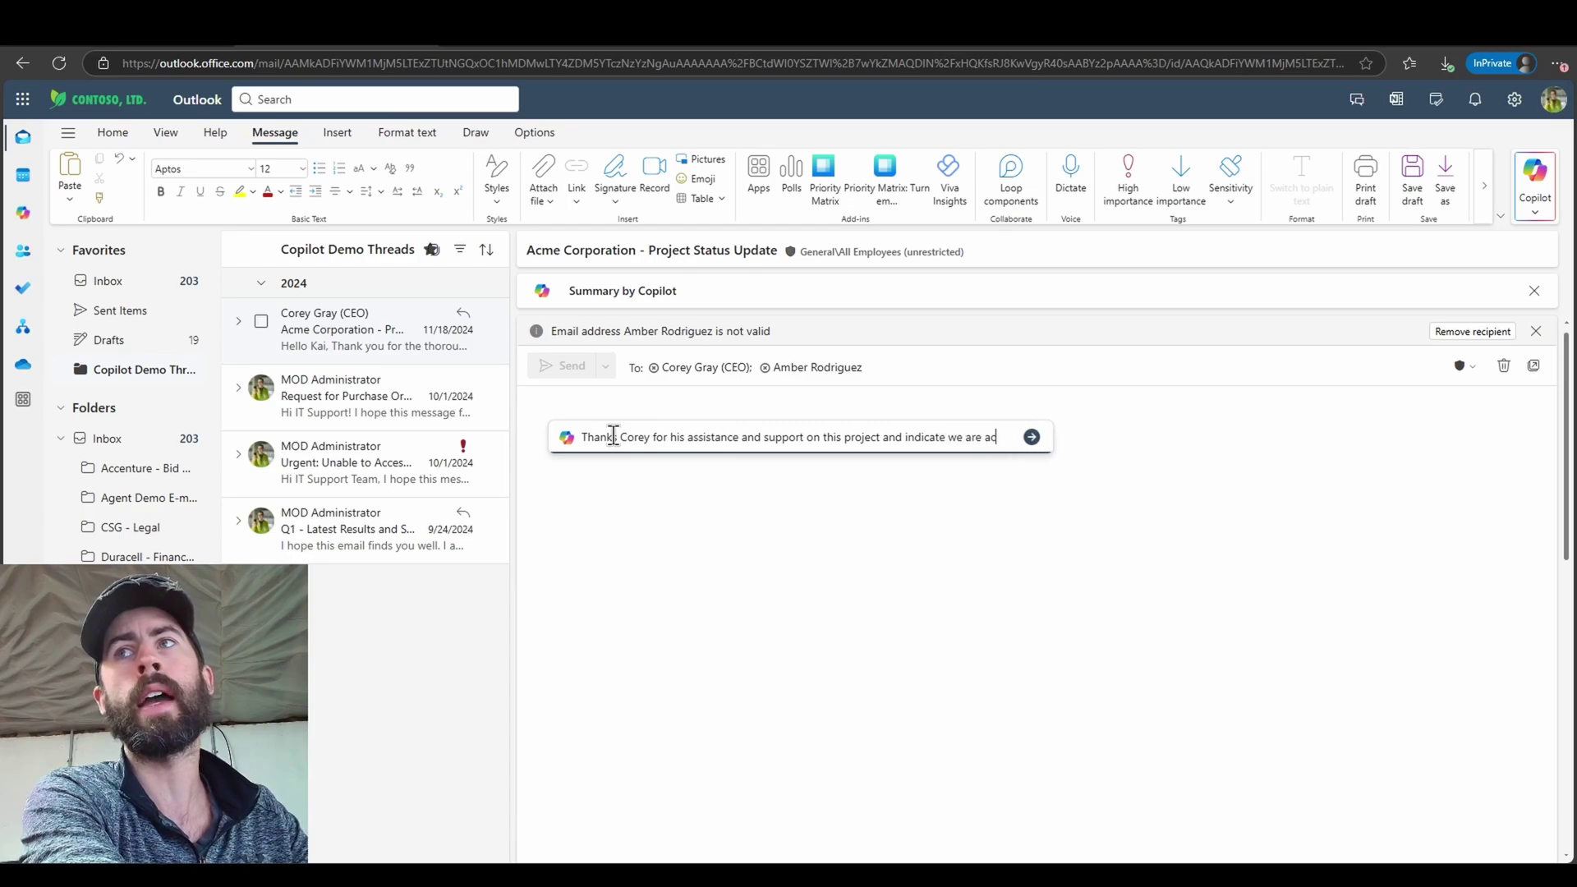
type("tively working through ")
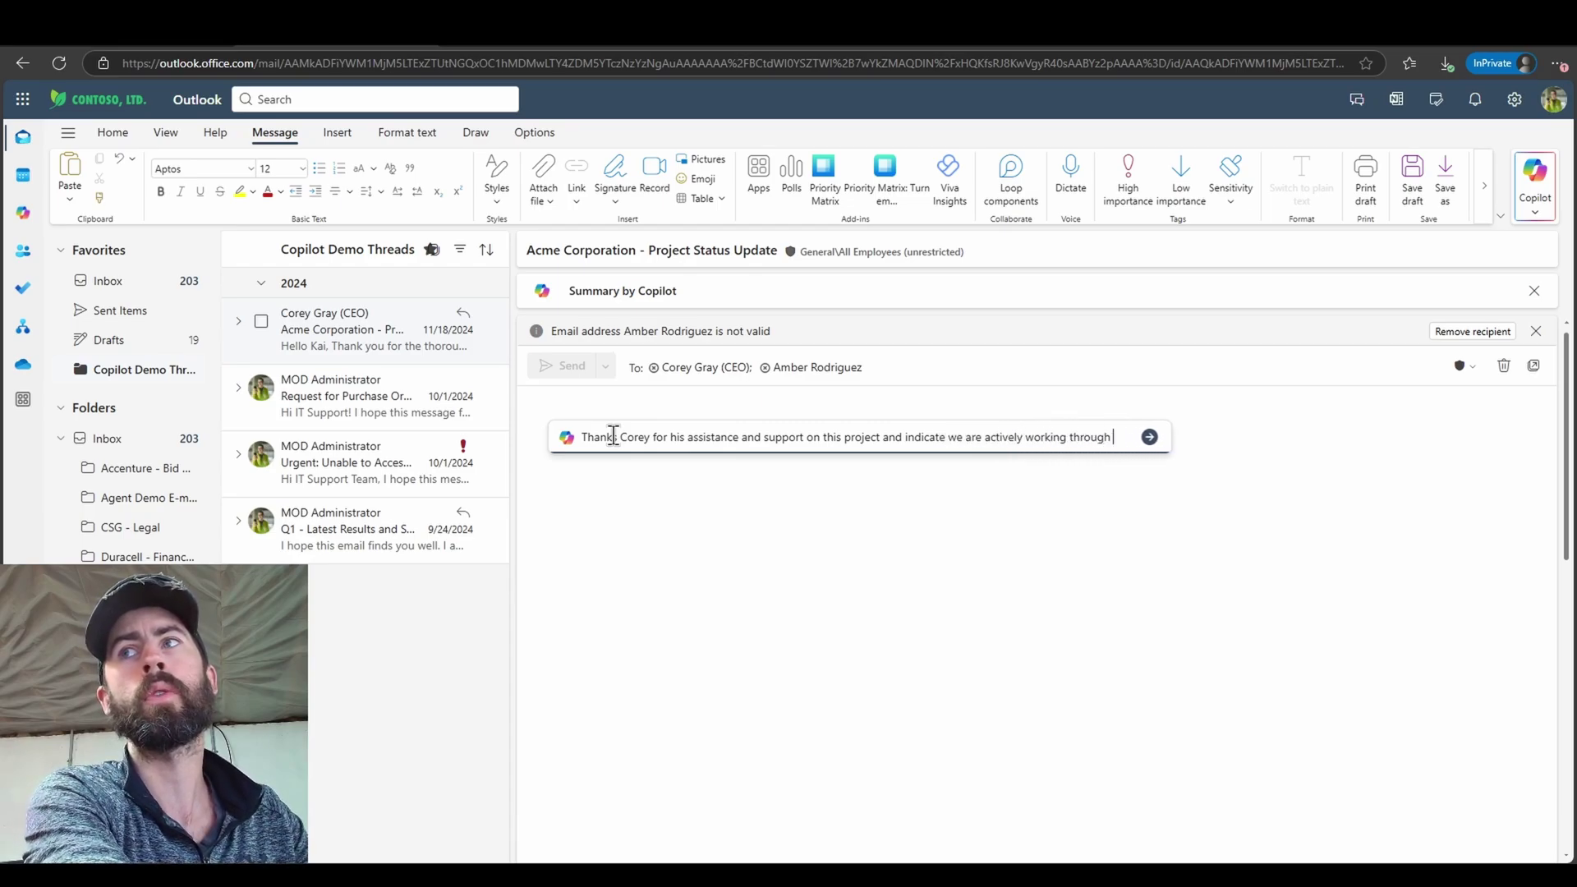
type("the compliance issues w")
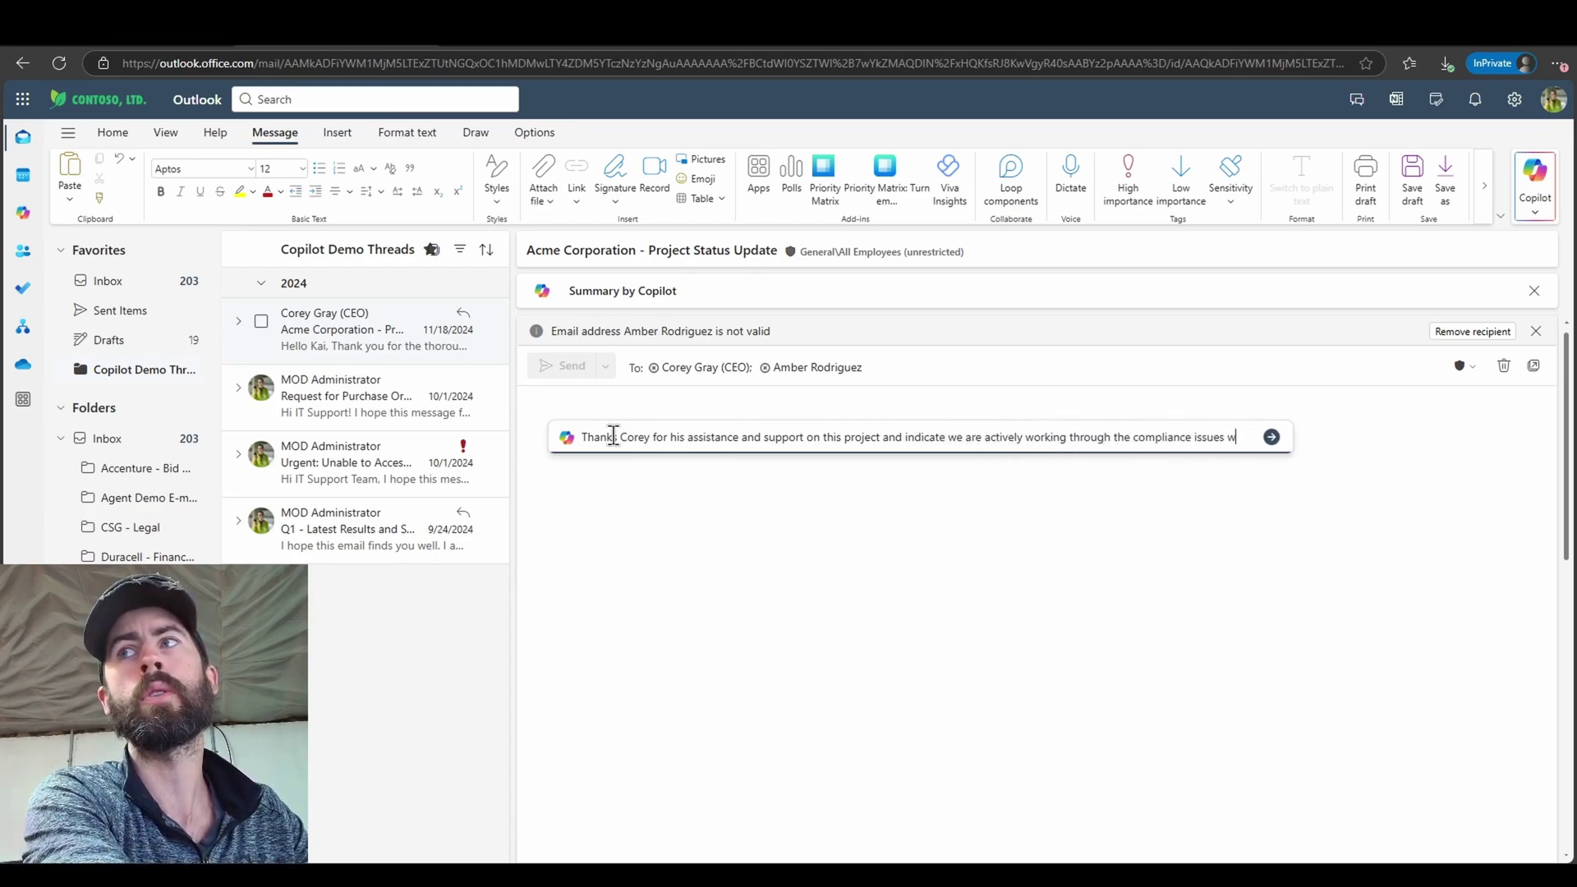
type("ith legal in hopes")
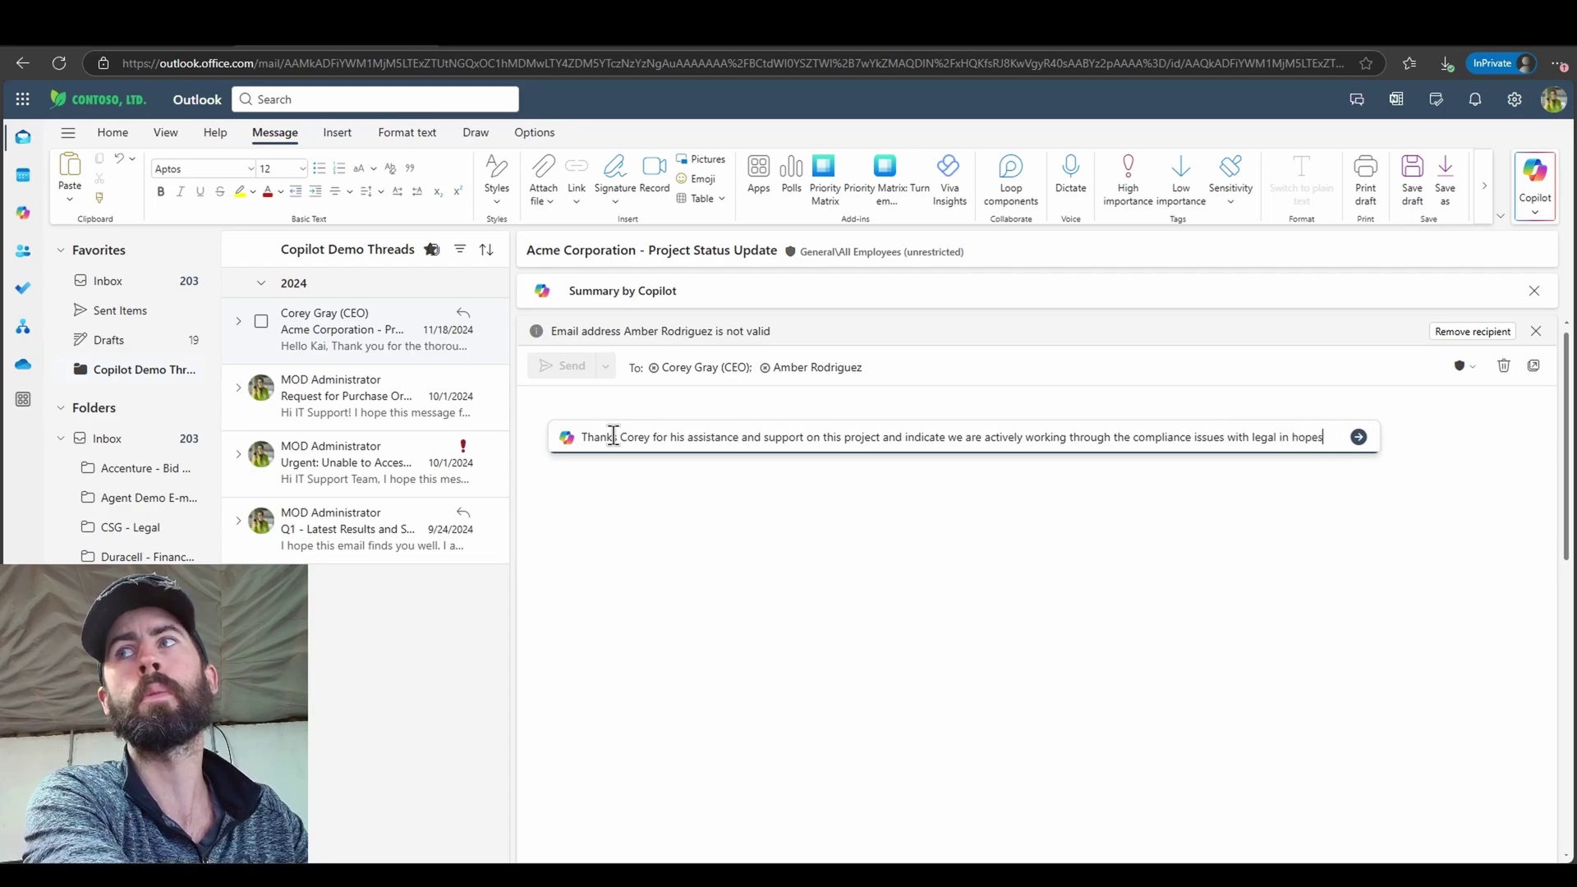
type(" to have those resolved ")
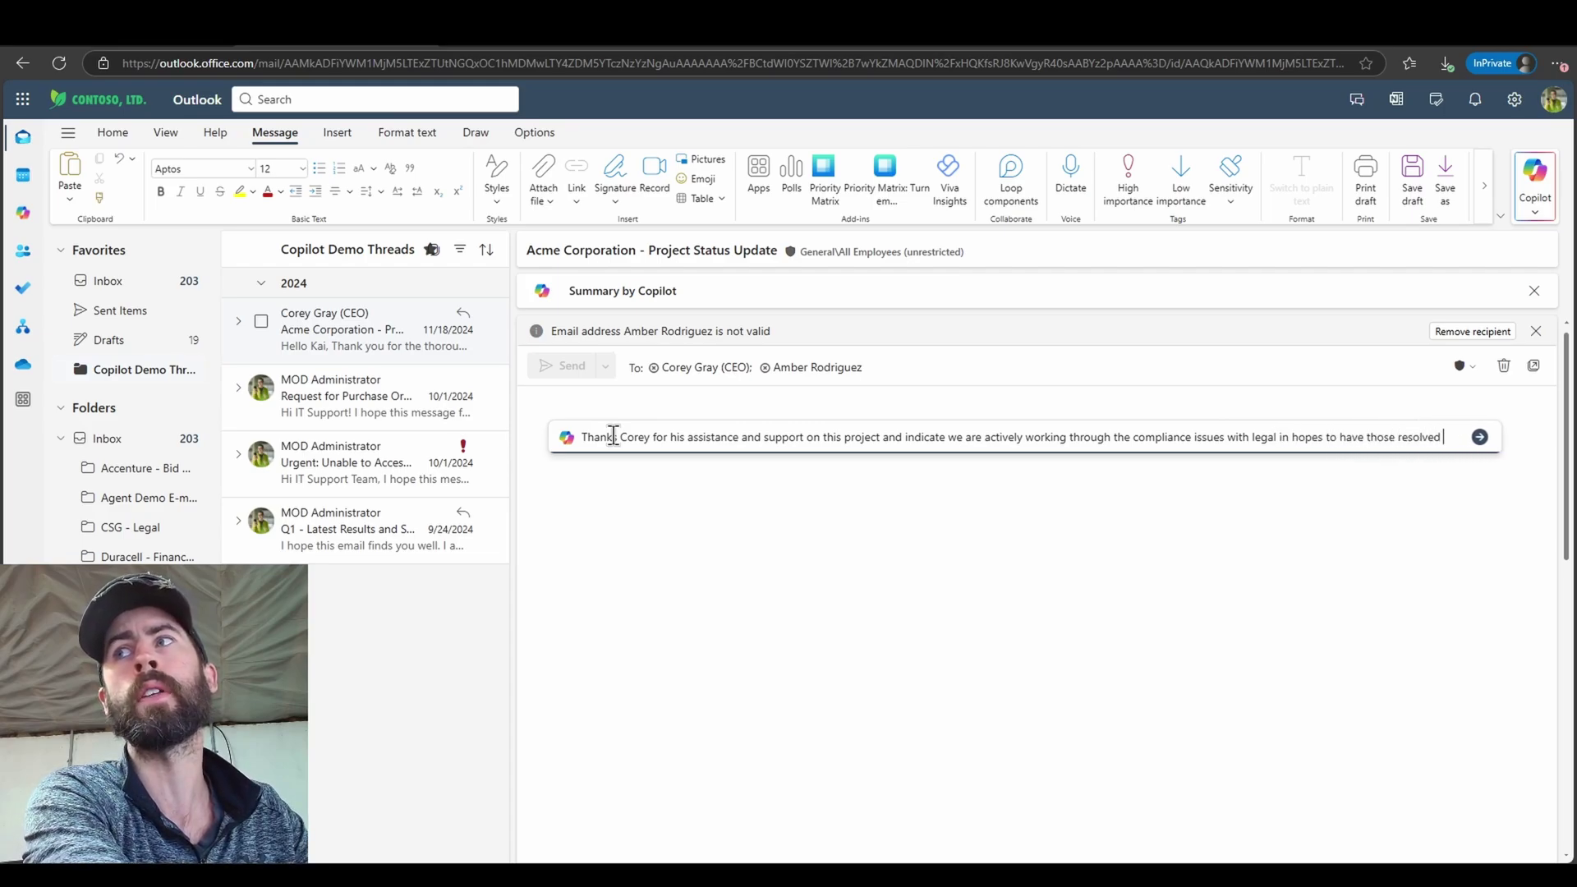
type("in the next 2 weeks.")
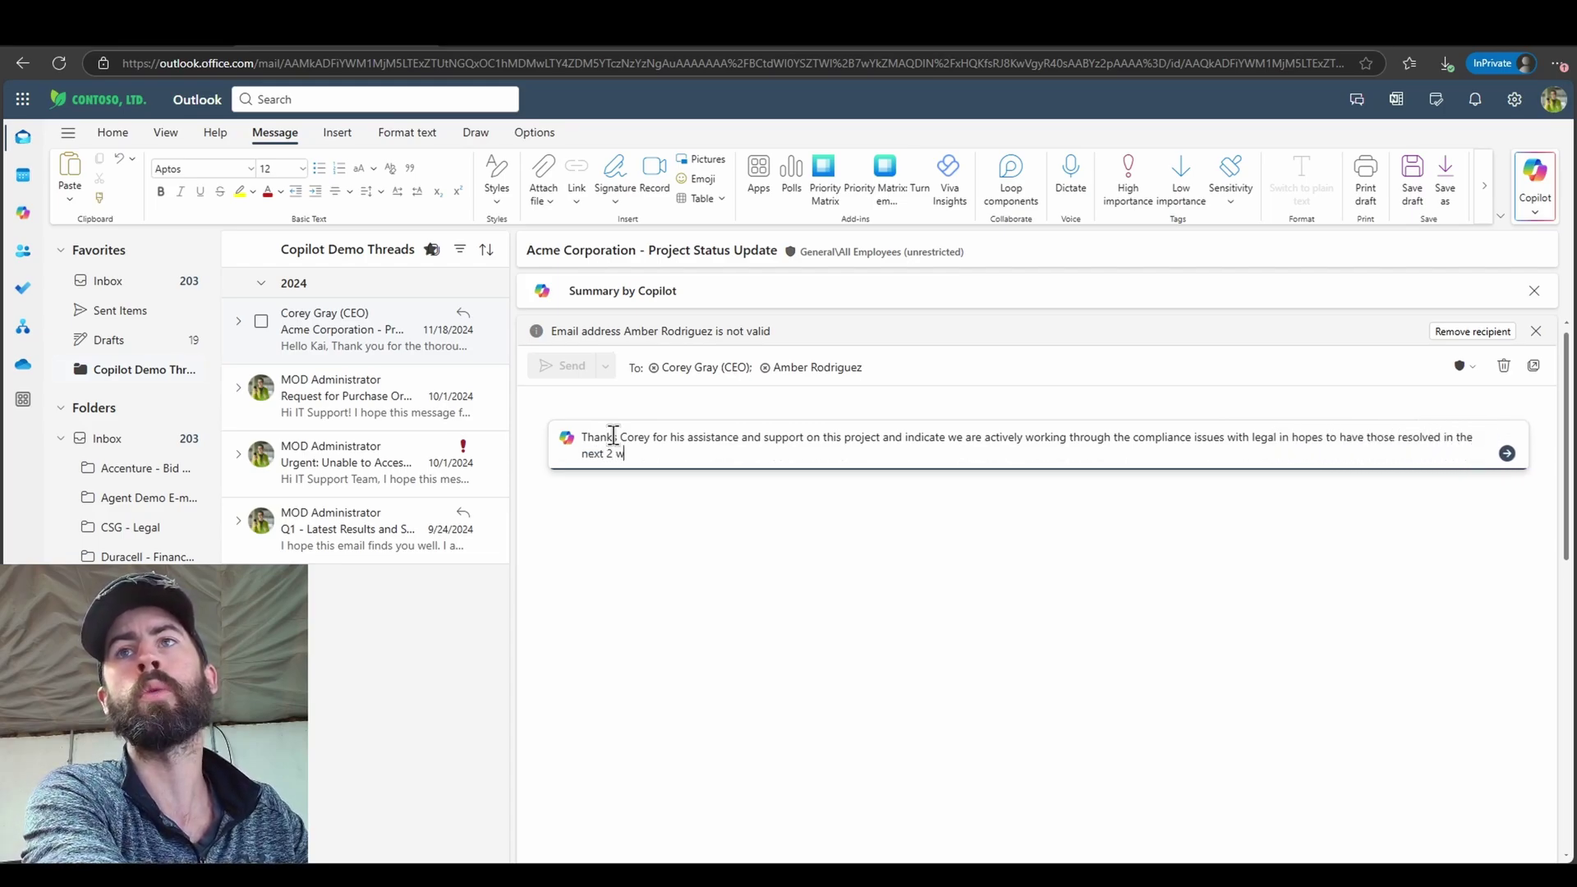
left_click(1508, 453)
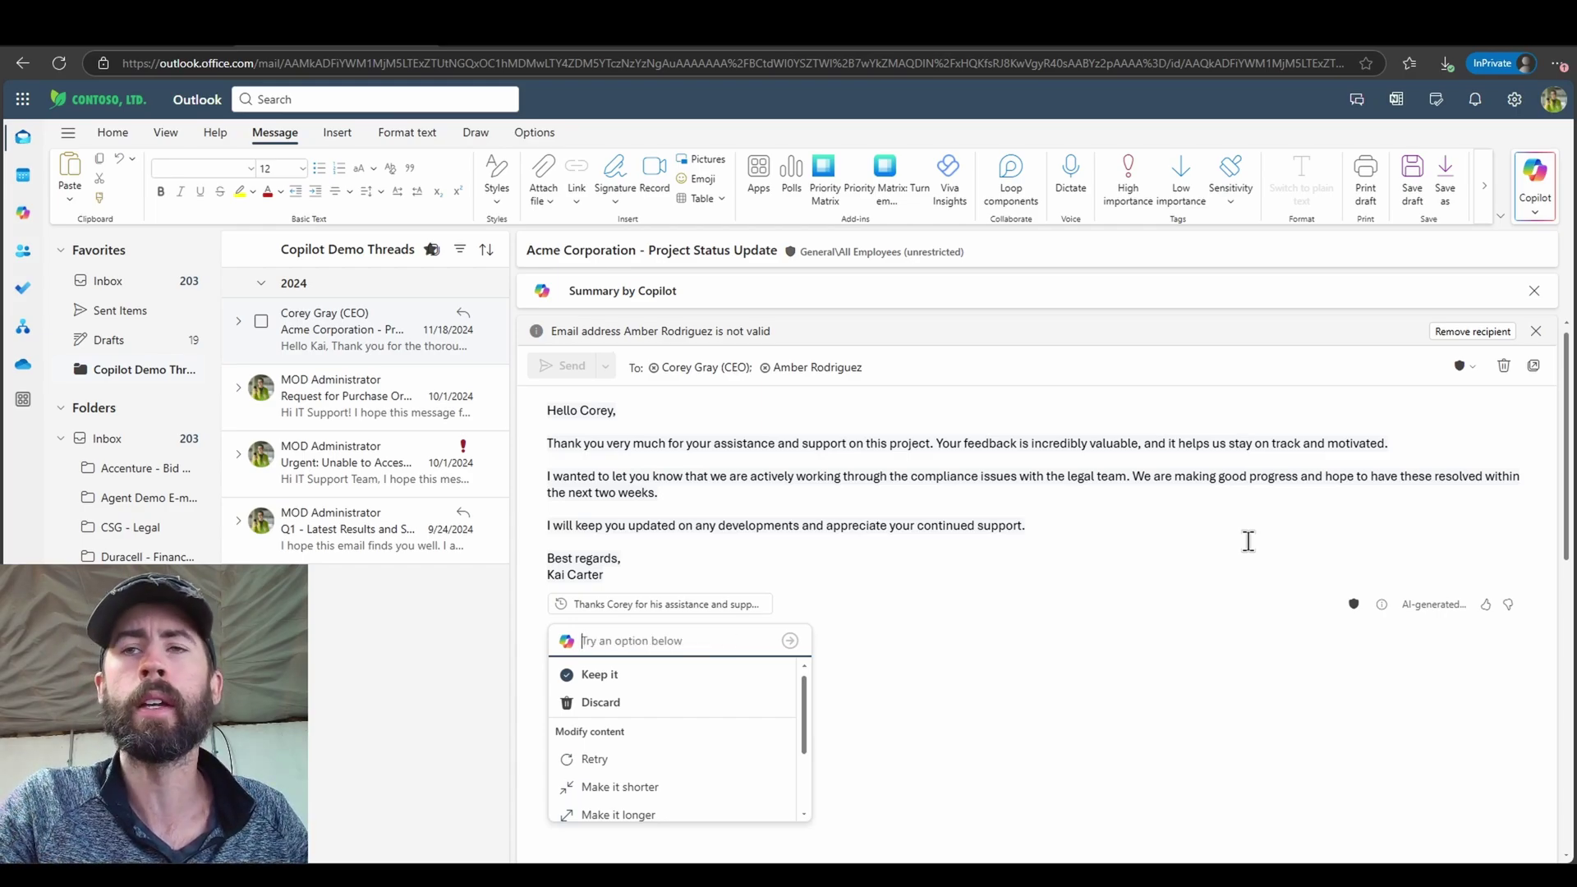
Discard the drafted reply and get Copilot's summary of the project status thread
key("Escape")
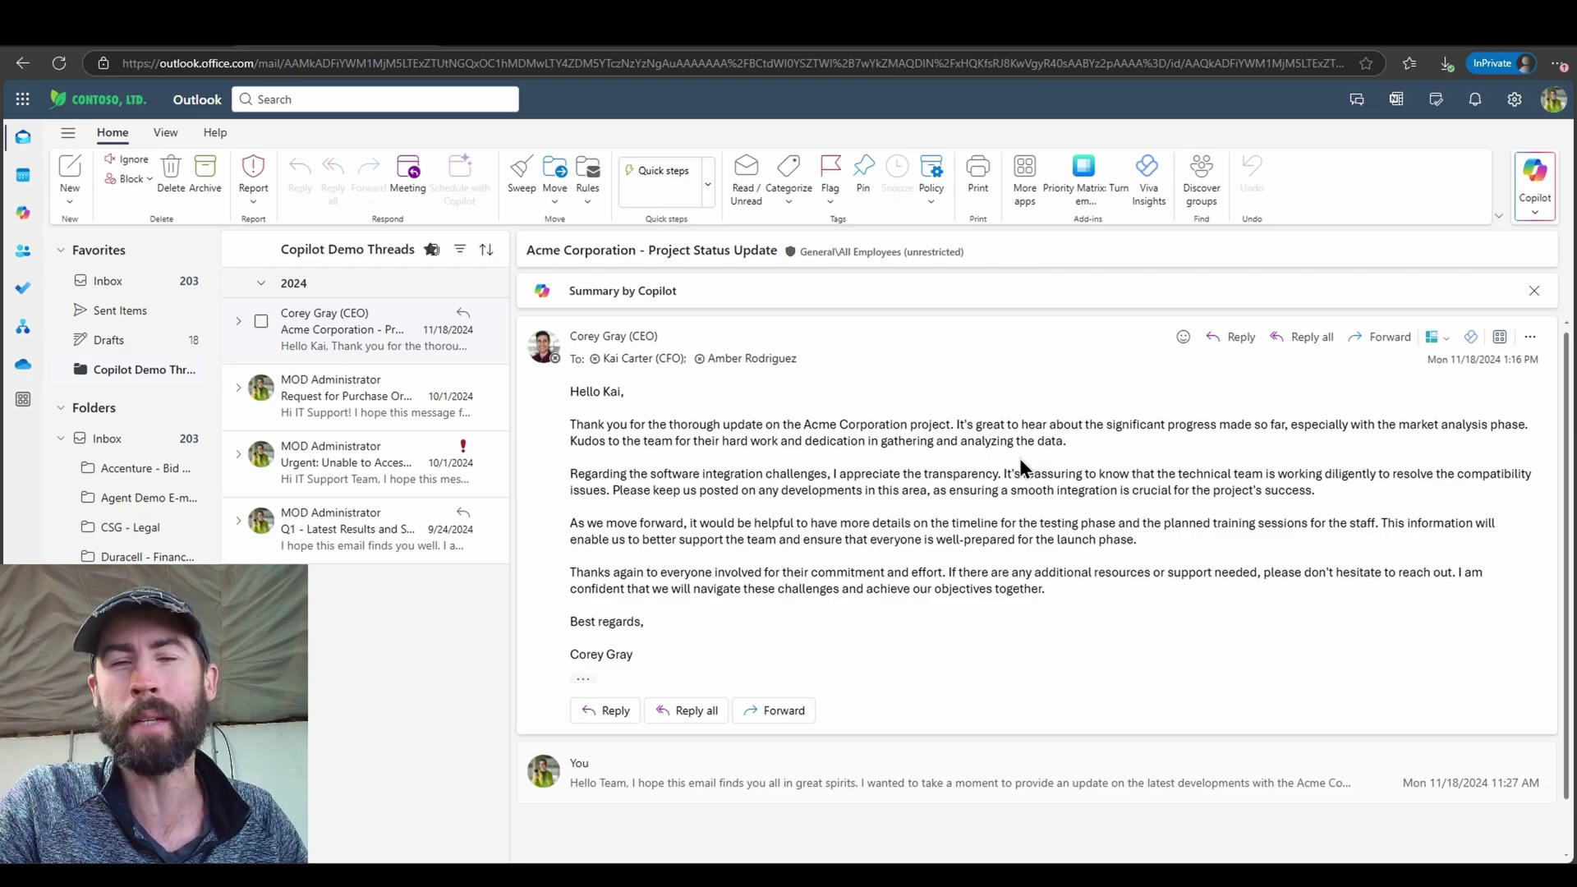
left_click(662, 292)
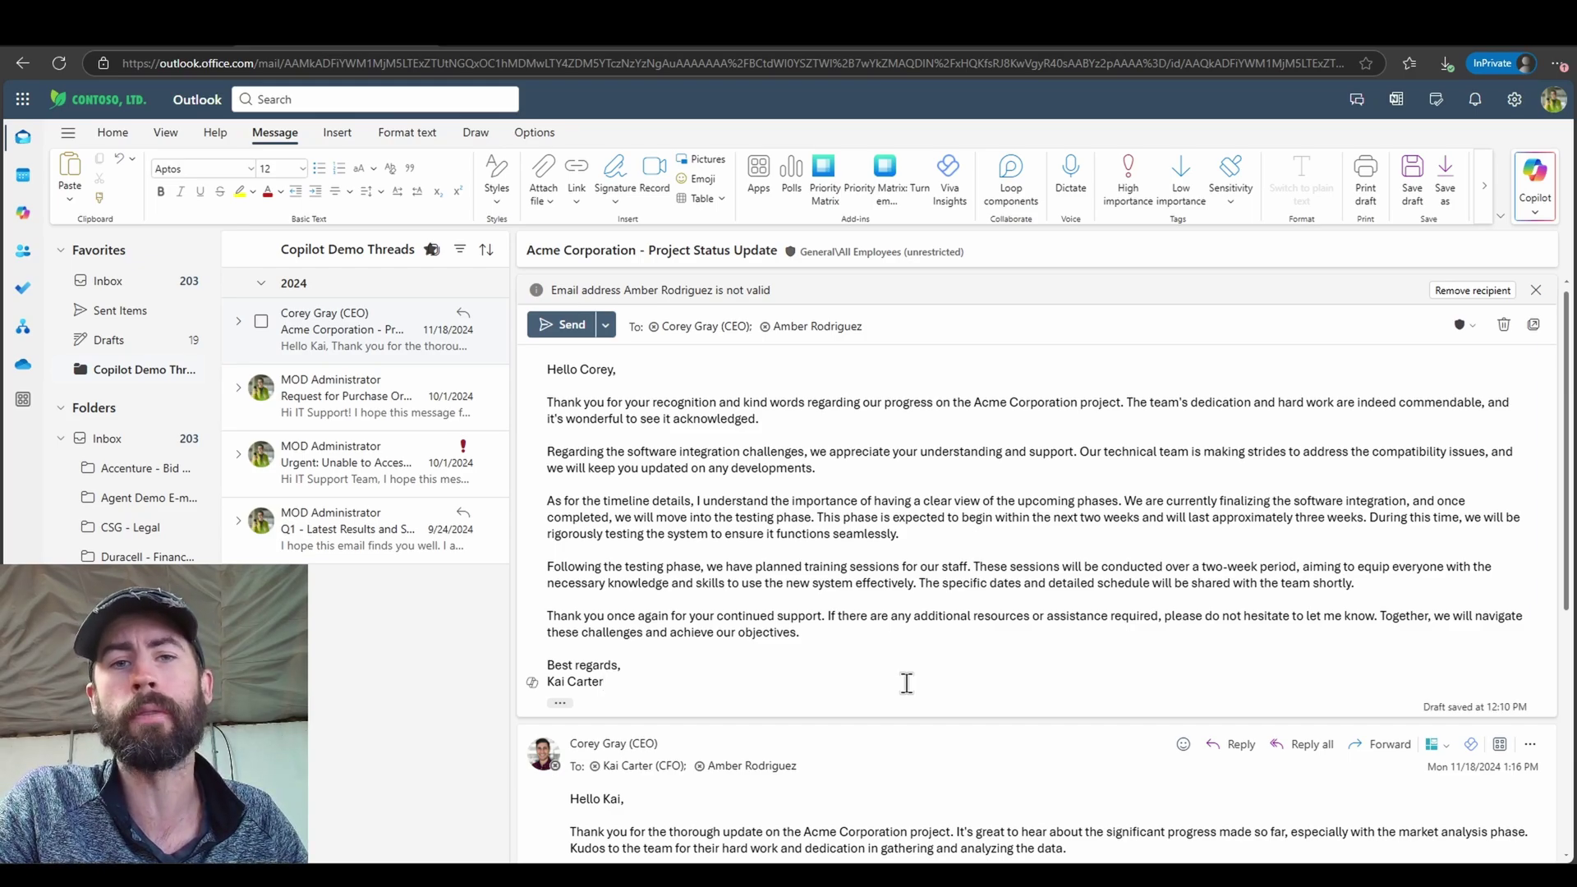
Run Copilot Coaching on the draft and review its reader sentiment and clarity suggestions
left_click(1535, 207)
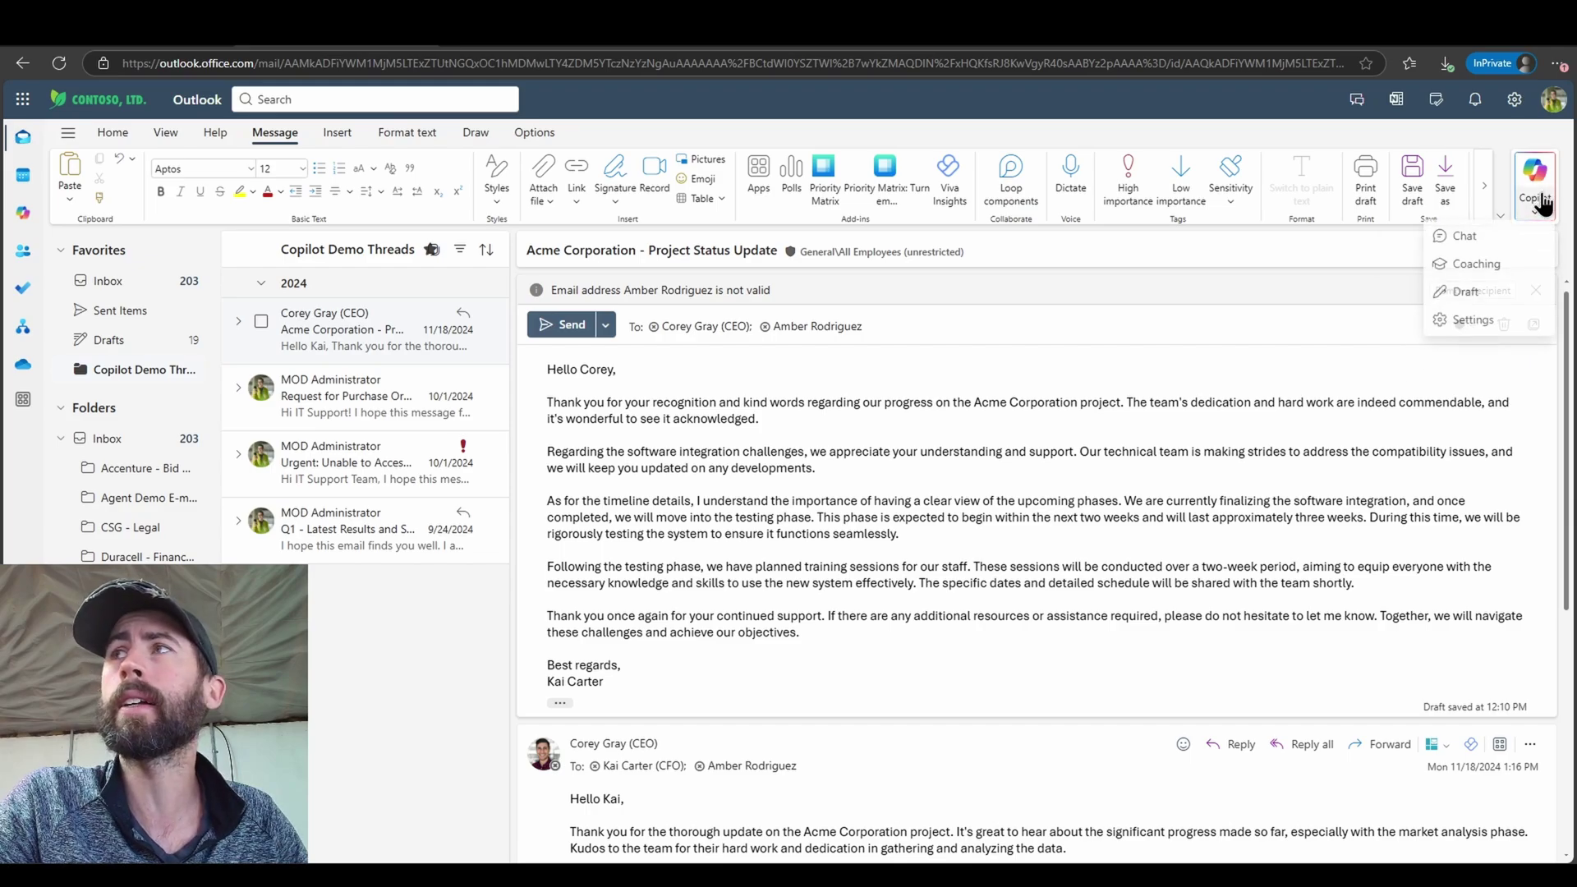
left_click(1476, 266)
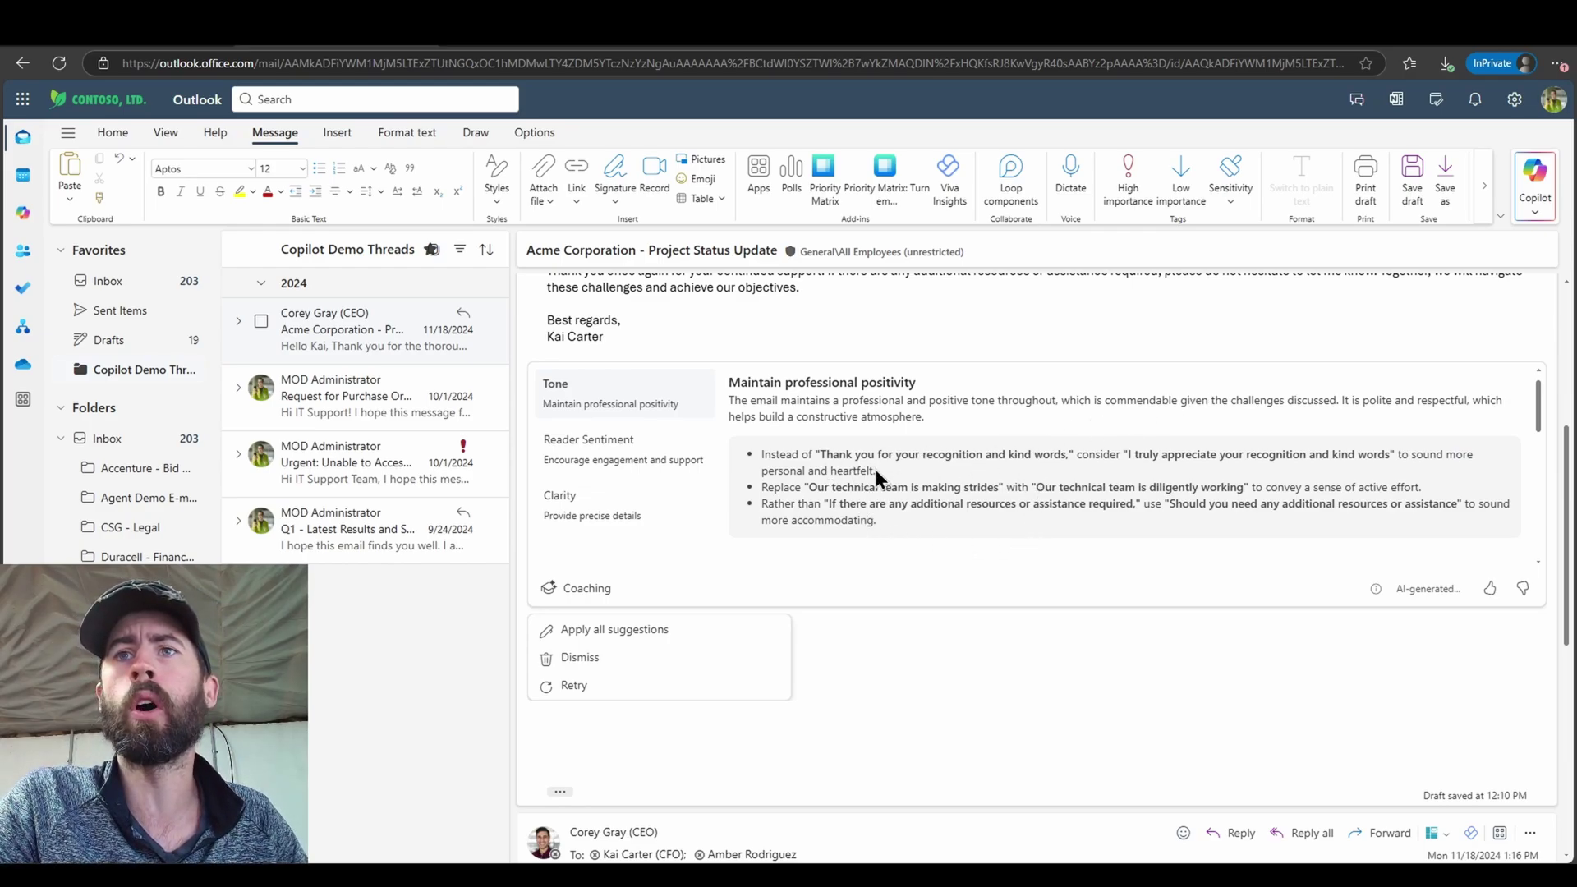
left_click(645, 462)
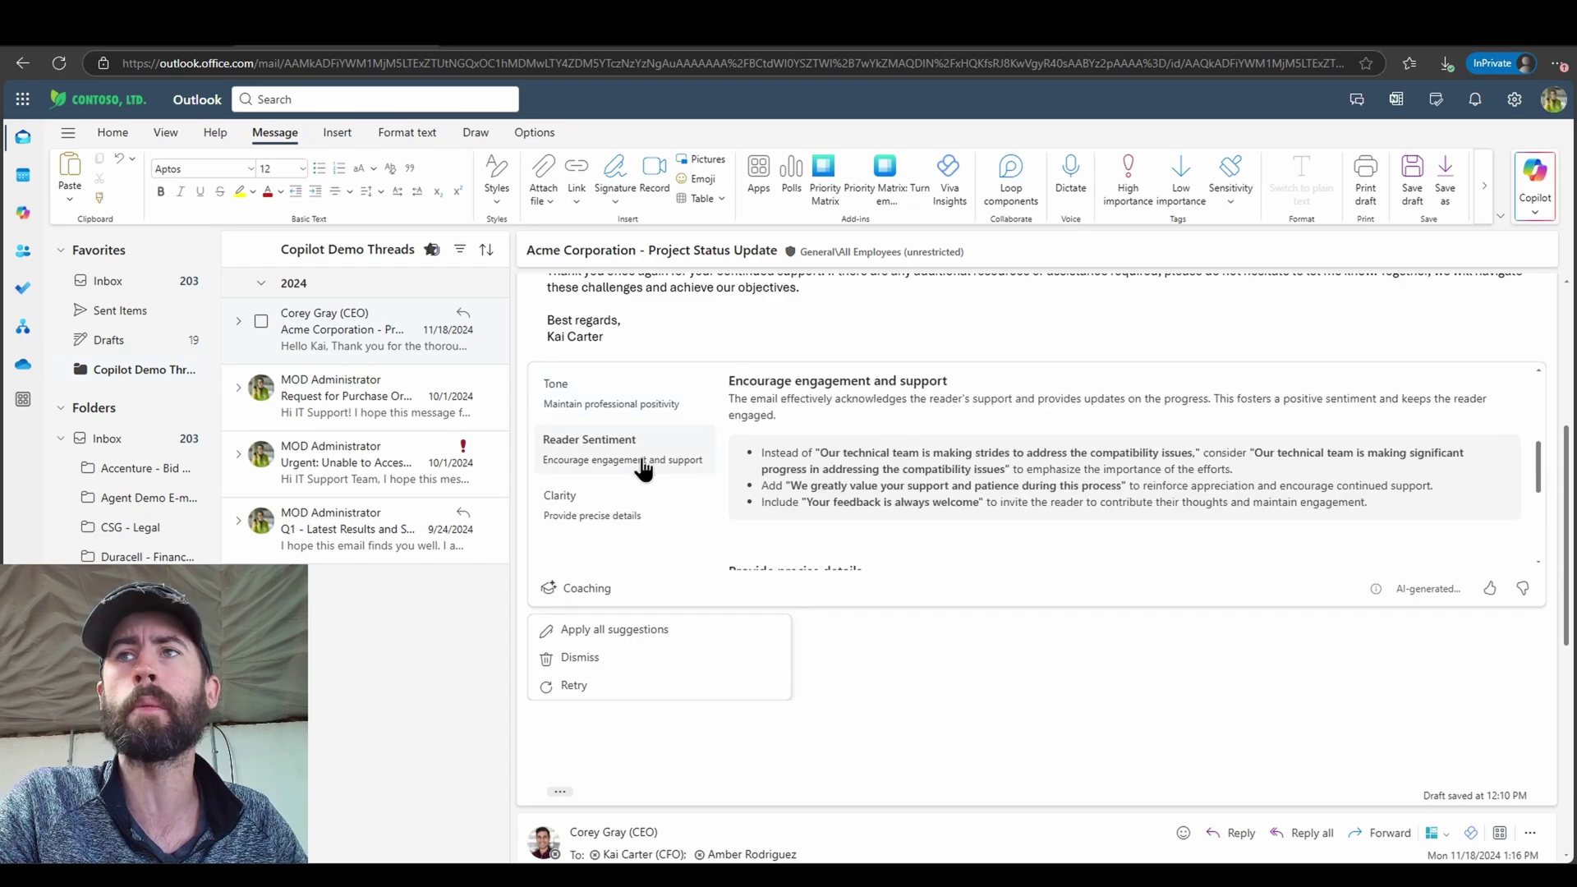
left_click(608, 510)
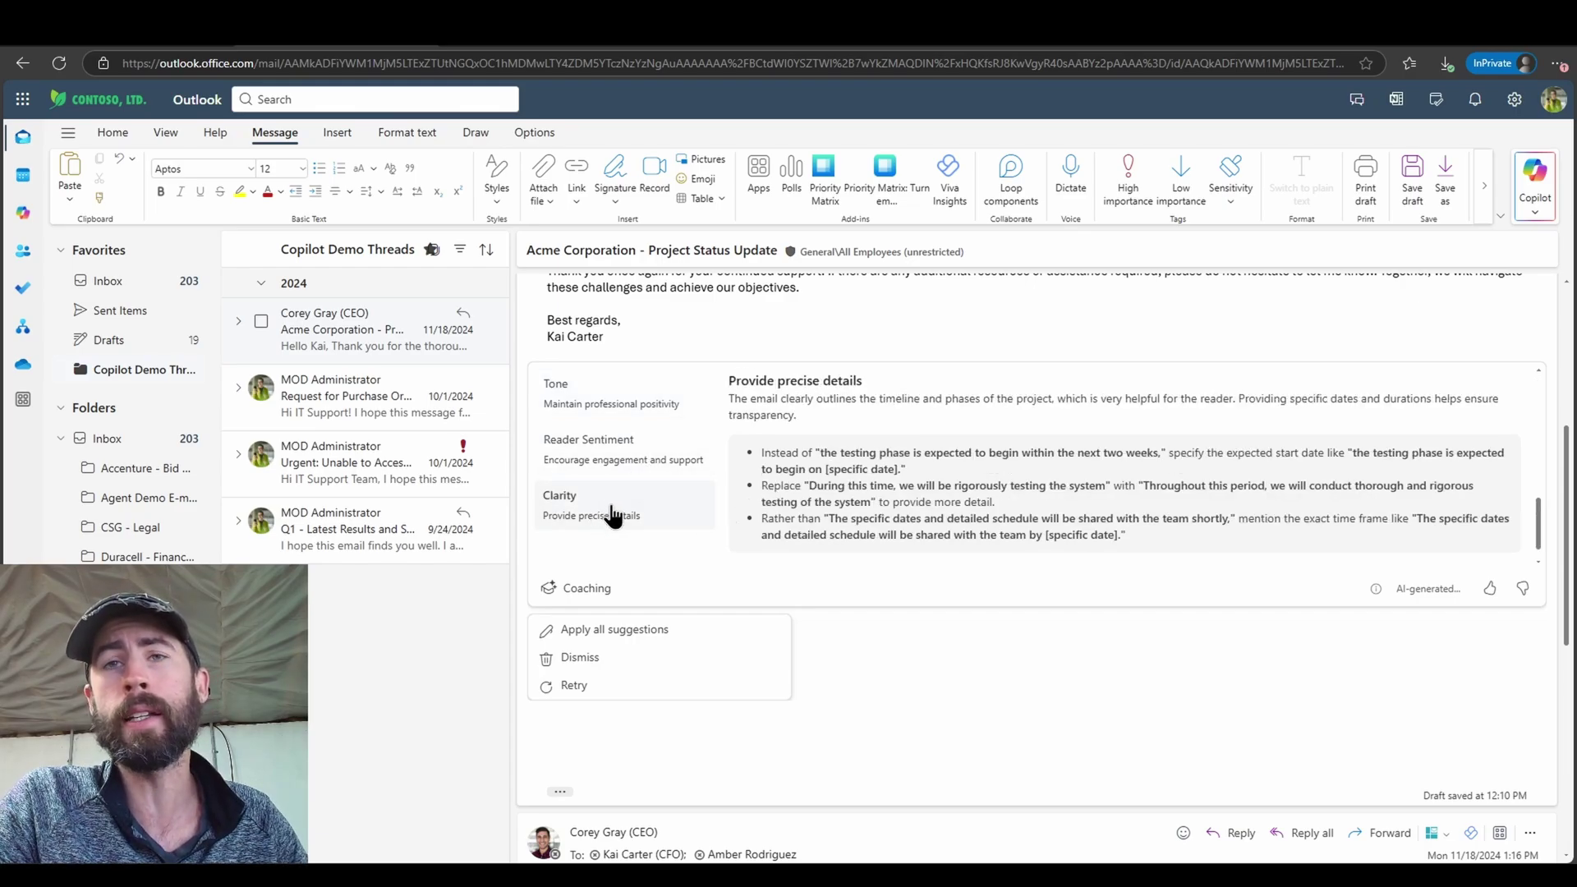
Apply all coaching suggestions and replace the draft body with the revised text
left_click(612, 631)
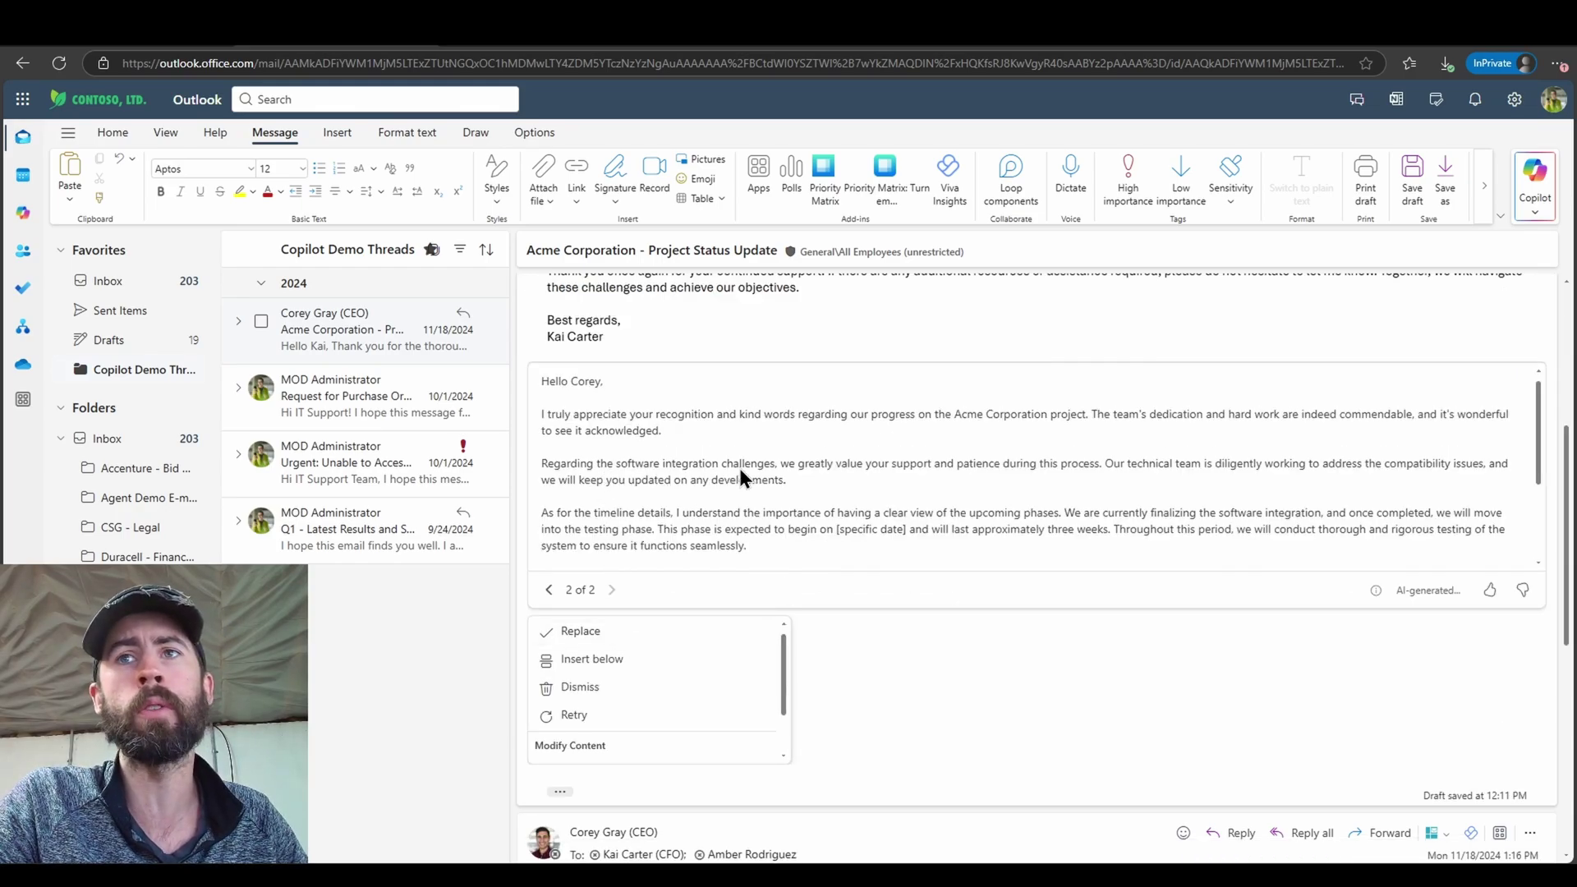
left_click(600, 638)
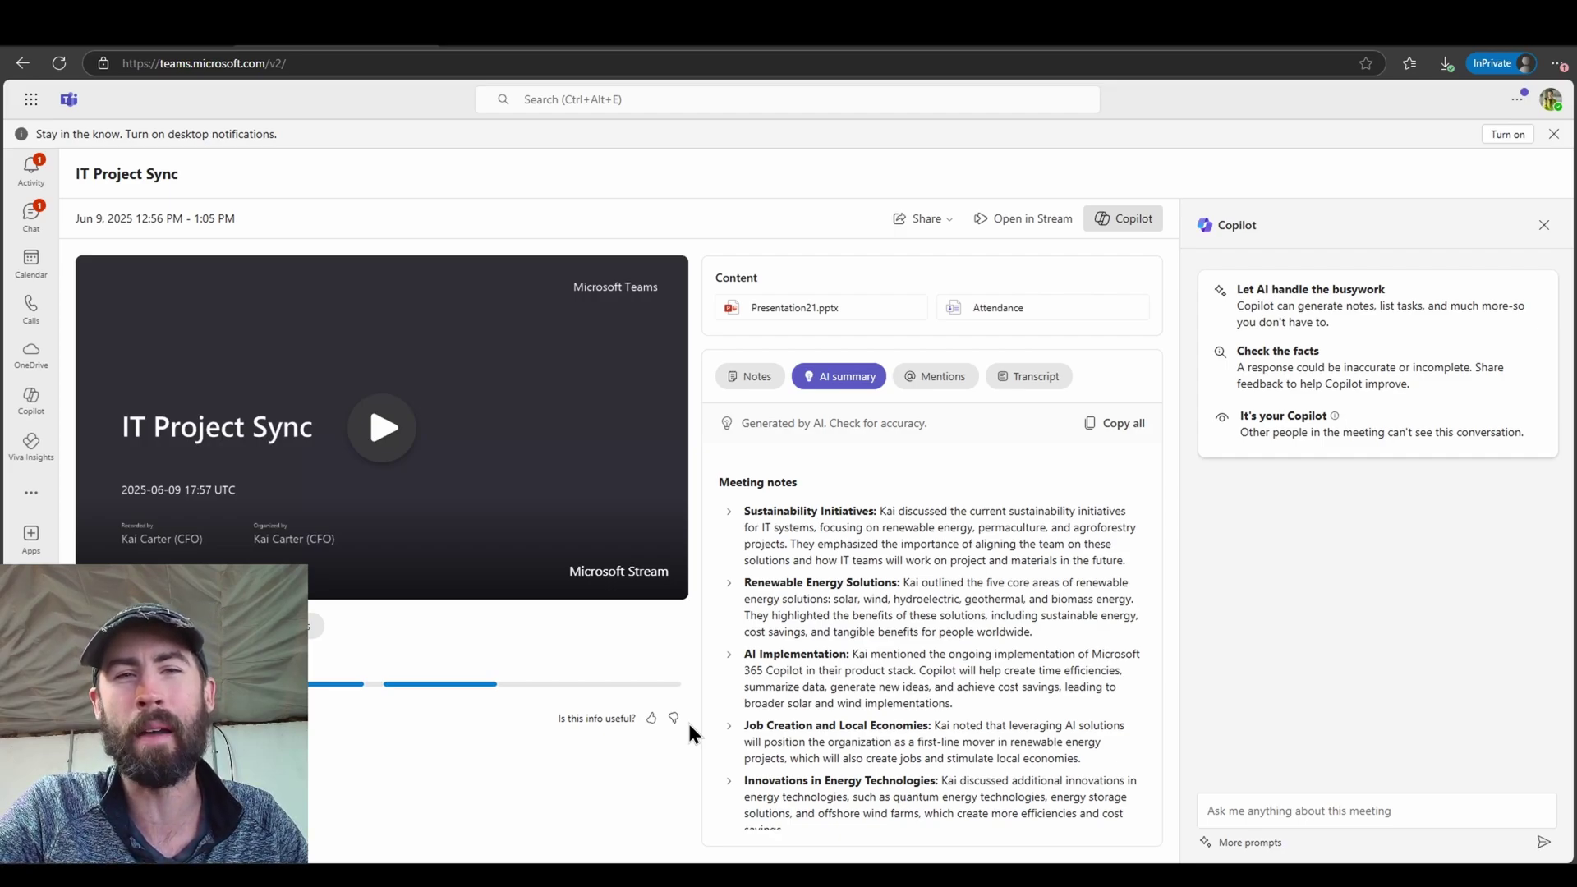
Ask Copilot to generate meeting notes with action items for the IT Project Sync recording
left_click(1262, 845)
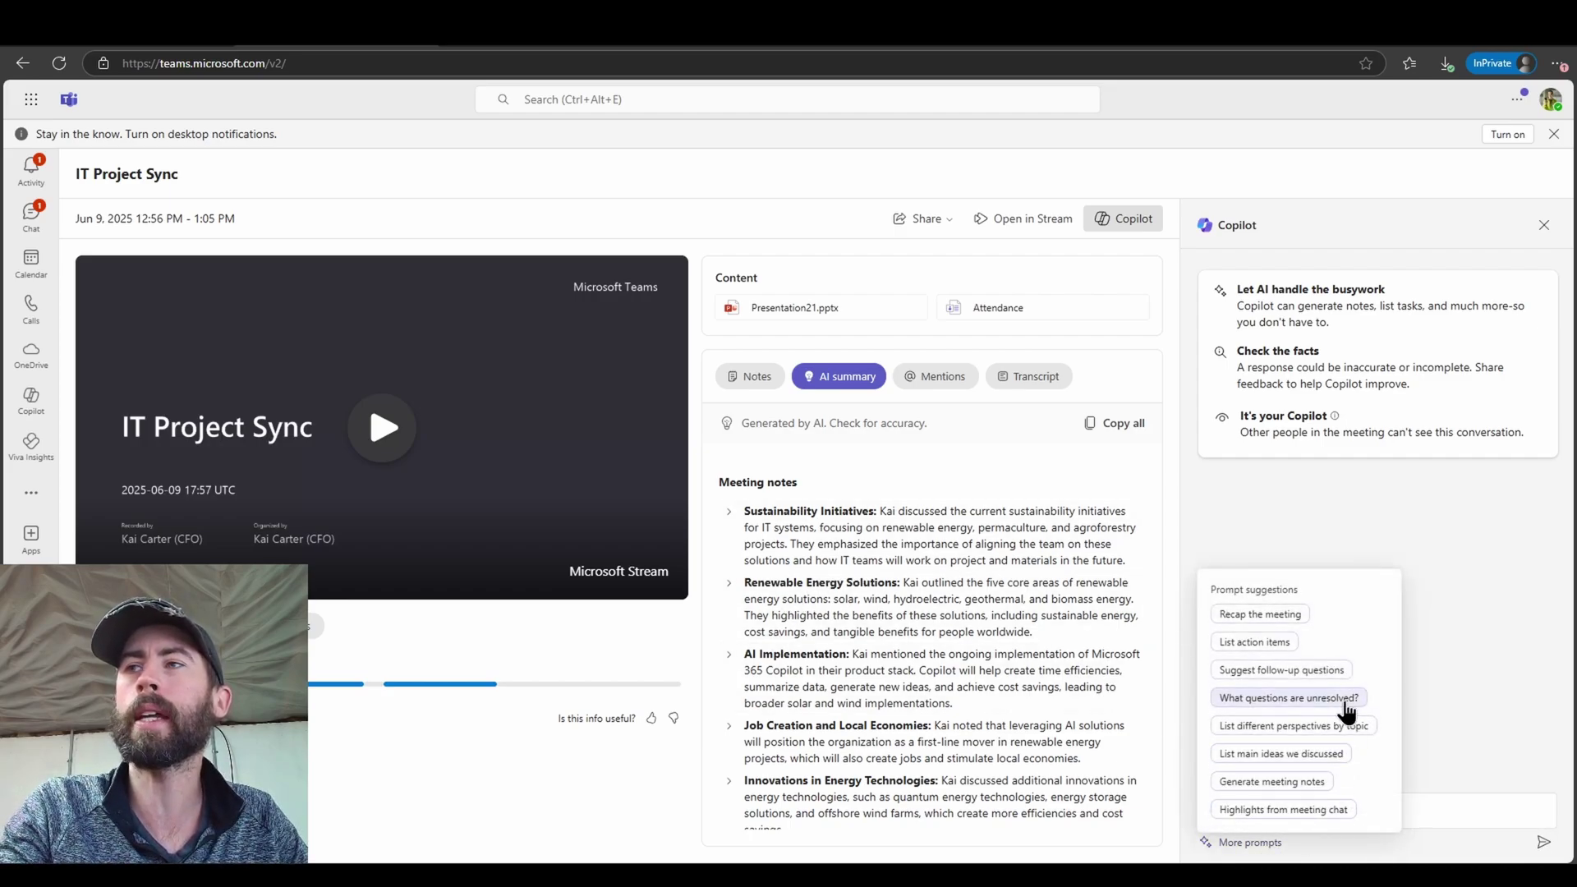
left_click(1320, 785)
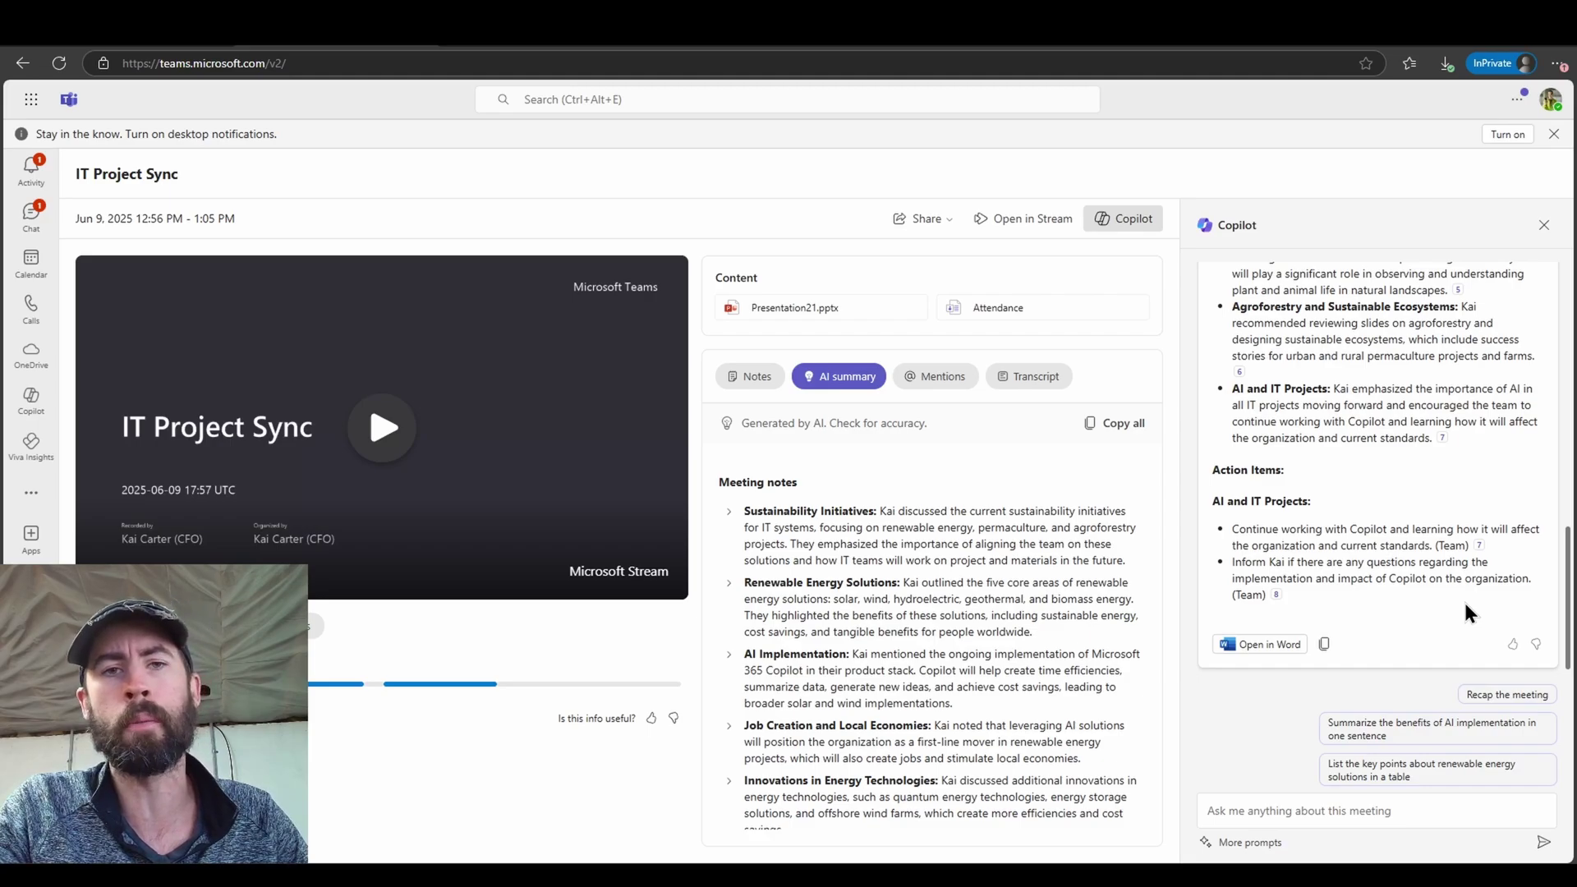
left_click(1261, 843)
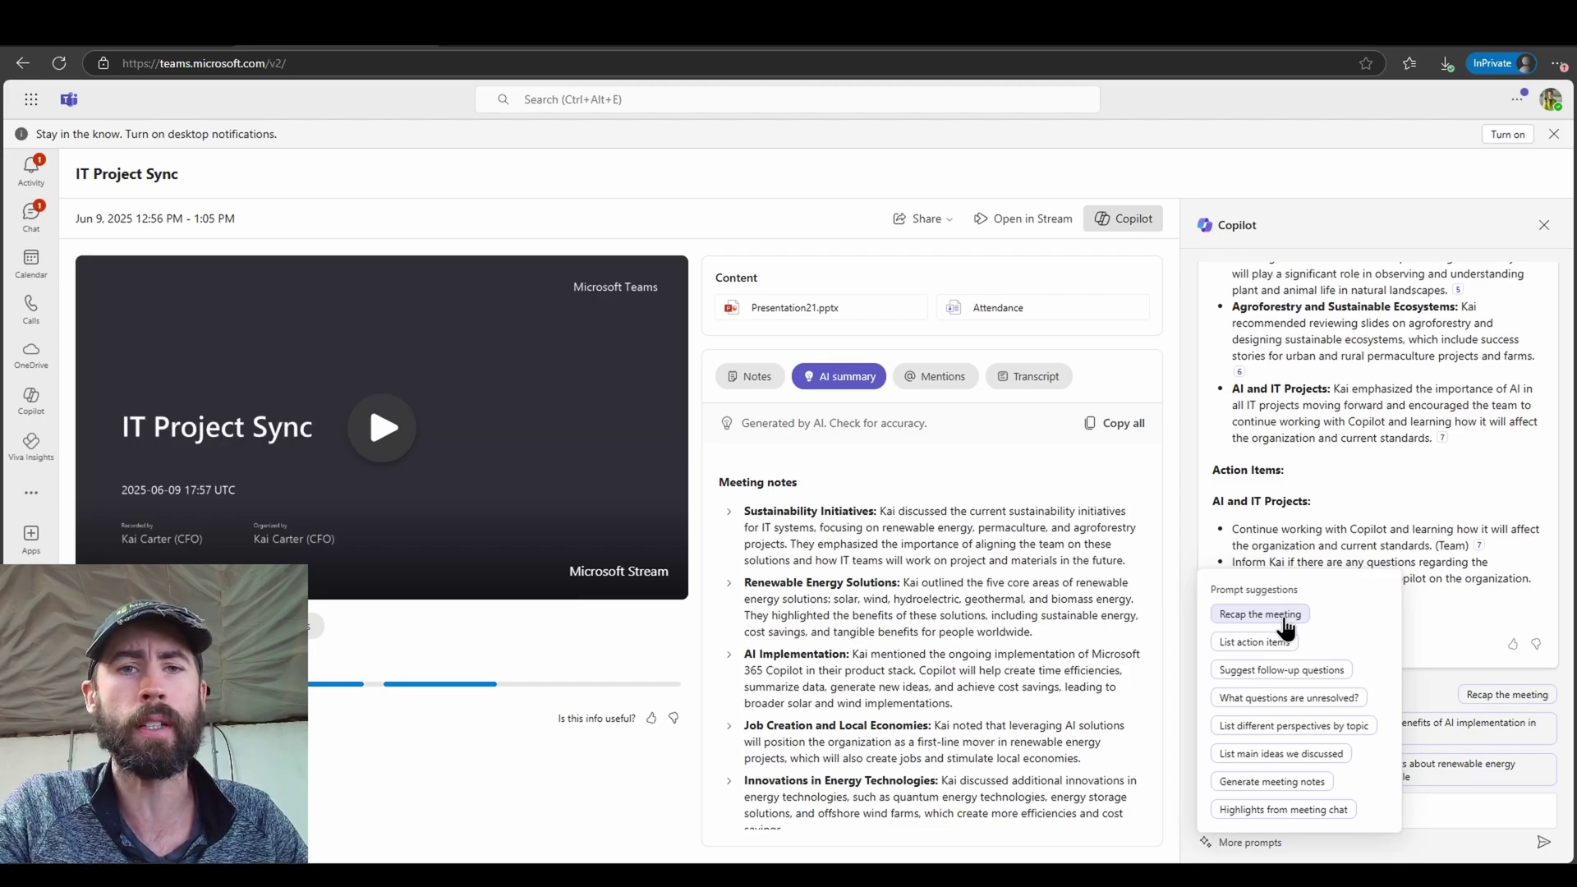
left_click(1448, 802)
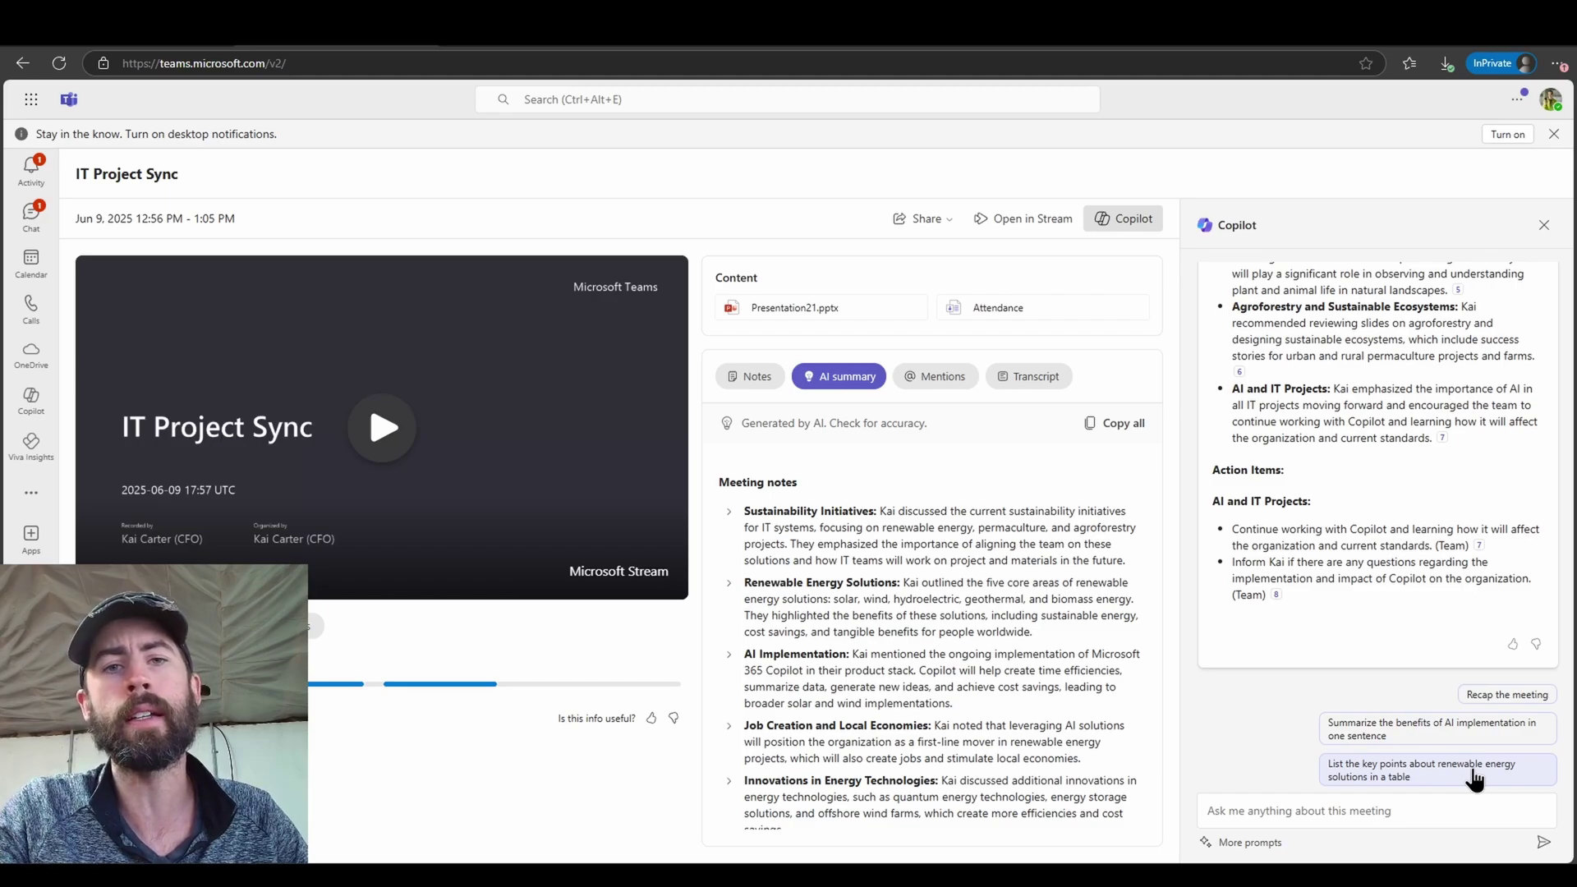
Ask Copilot to list the key points about renewable energy solutions in a table
left_click(1475, 773)
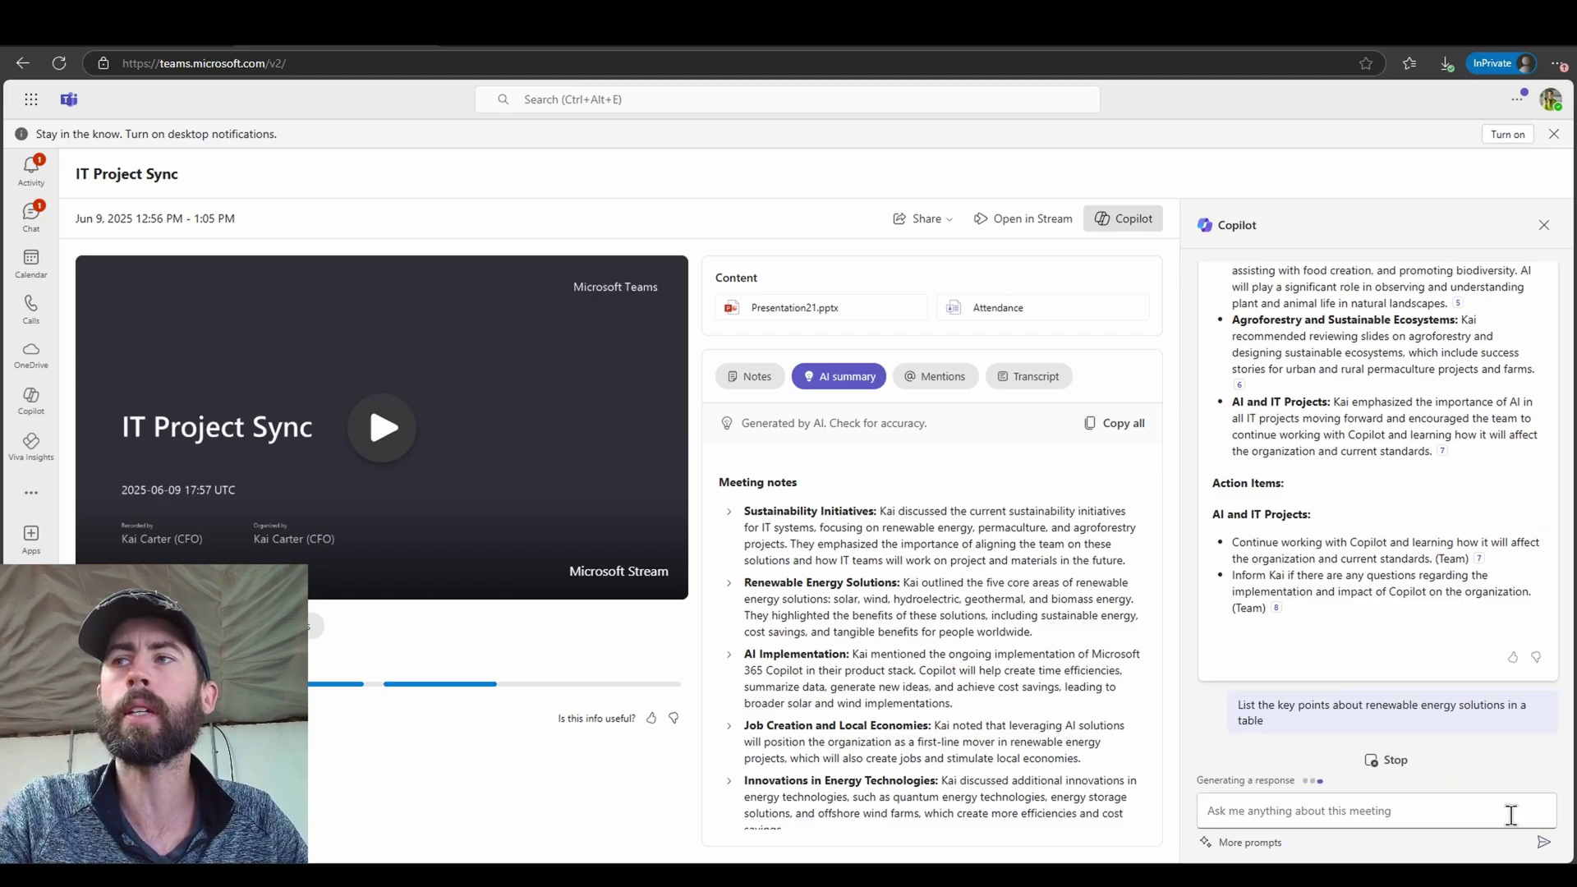